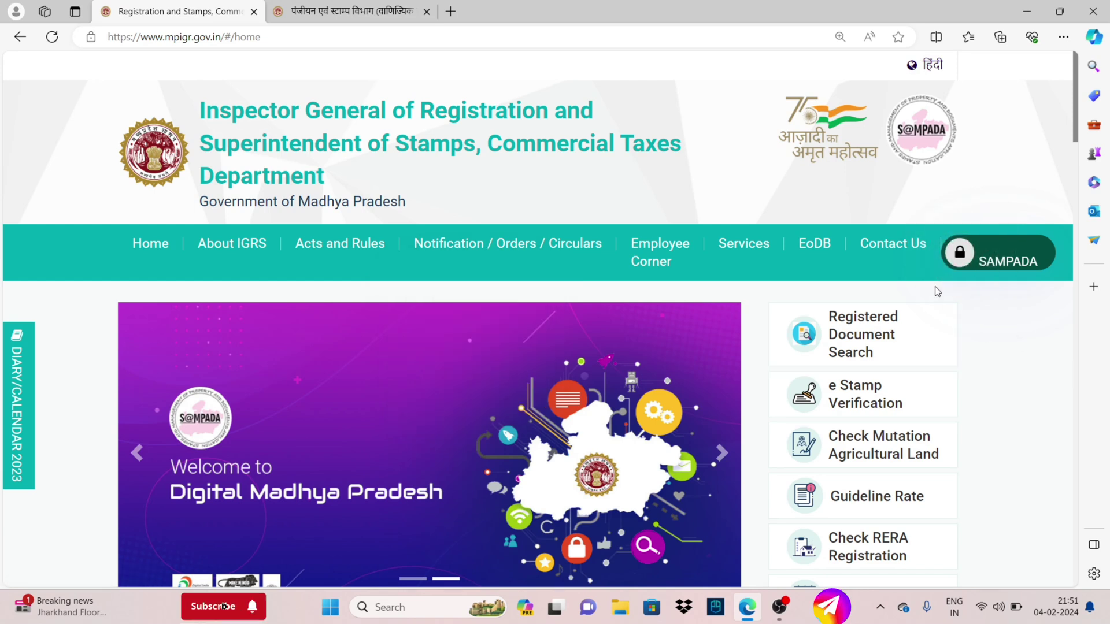
# Open the SAMPADA login page in a new tab and dismiss Edge's translate offer
pyautogui.click(983, 247)
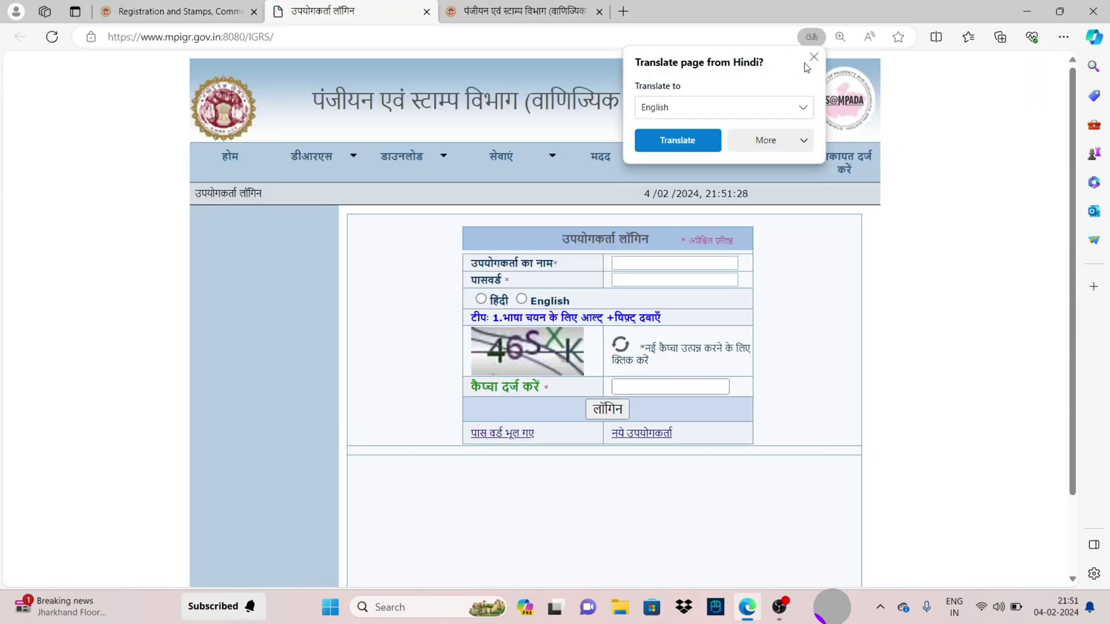
pyautogui.click(817, 57)
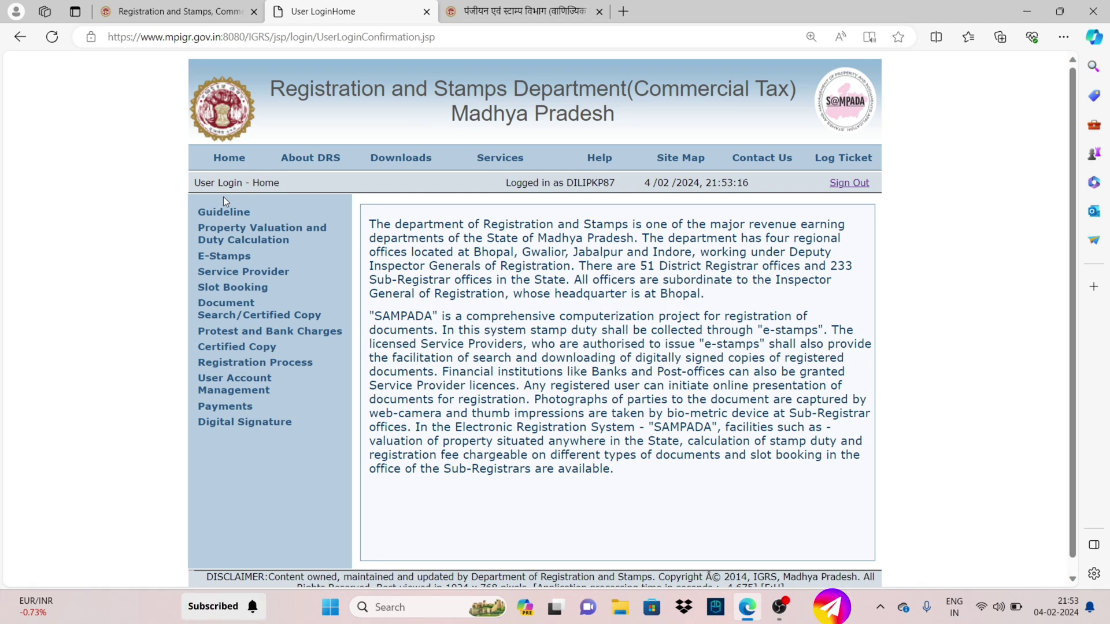
# Choose Initiate Registration Application under Registration Process > Registration Initiation
pyautogui.moveTo(241, 367)
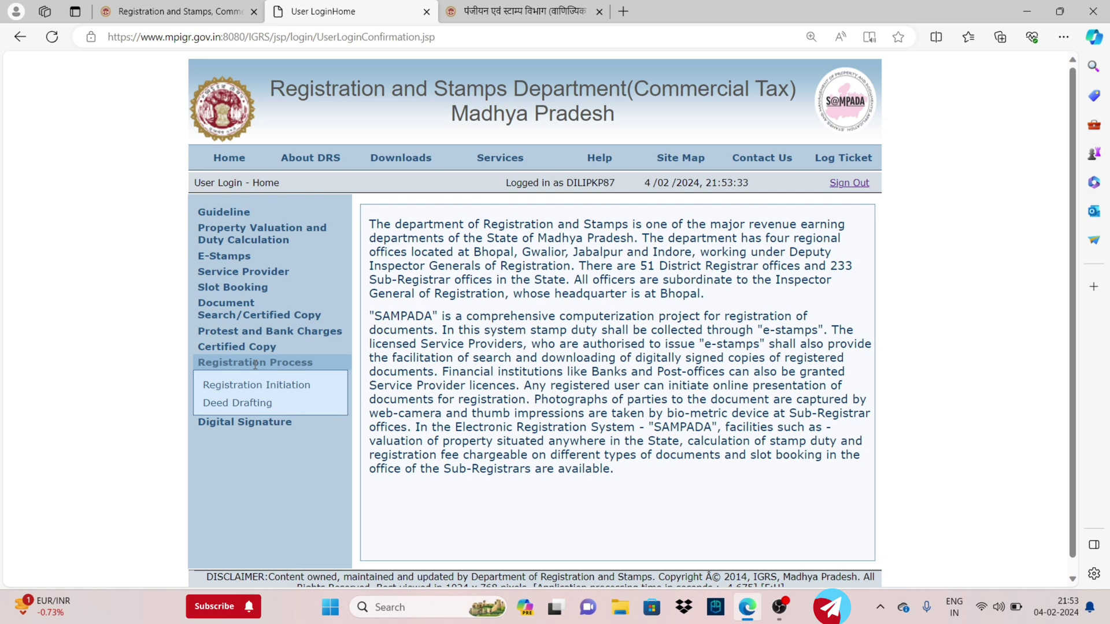
pyautogui.moveTo(247, 396)
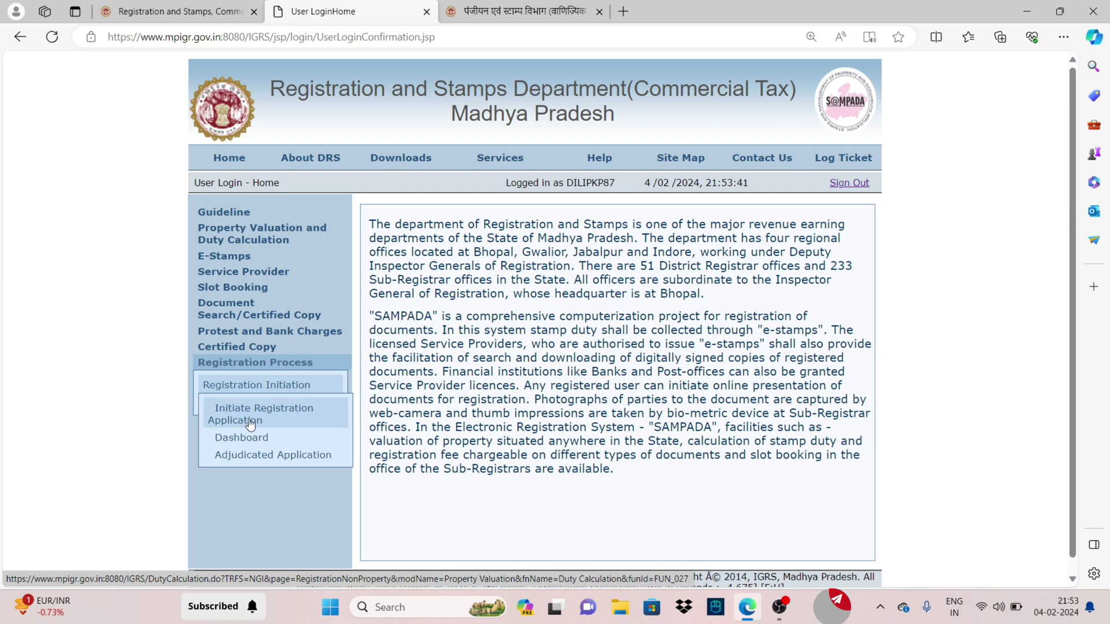
pyautogui.click(279, 427)
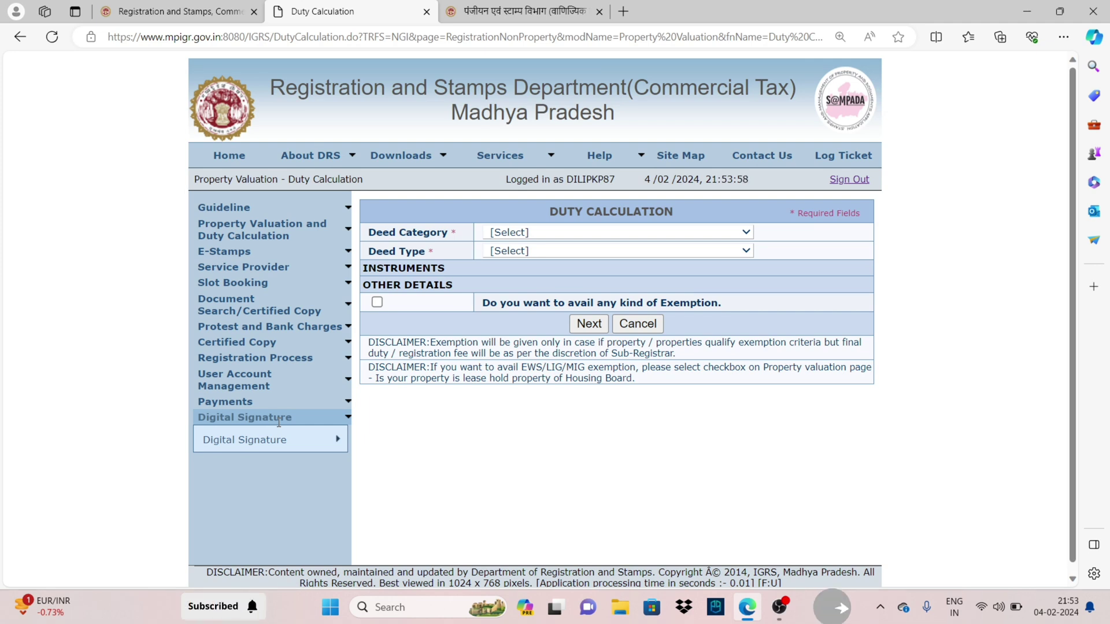
# Pick deed category 'Documents involving Immovable Property' and deed type 'Conveyance'
pyautogui.click(503, 231)
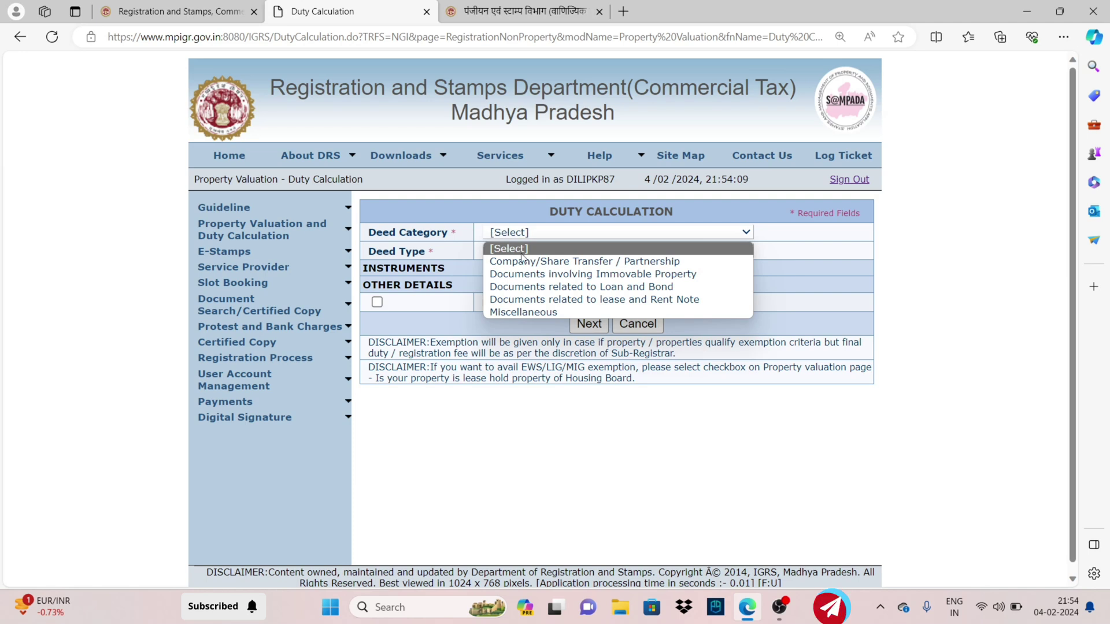
pyautogui.click(544, 275)
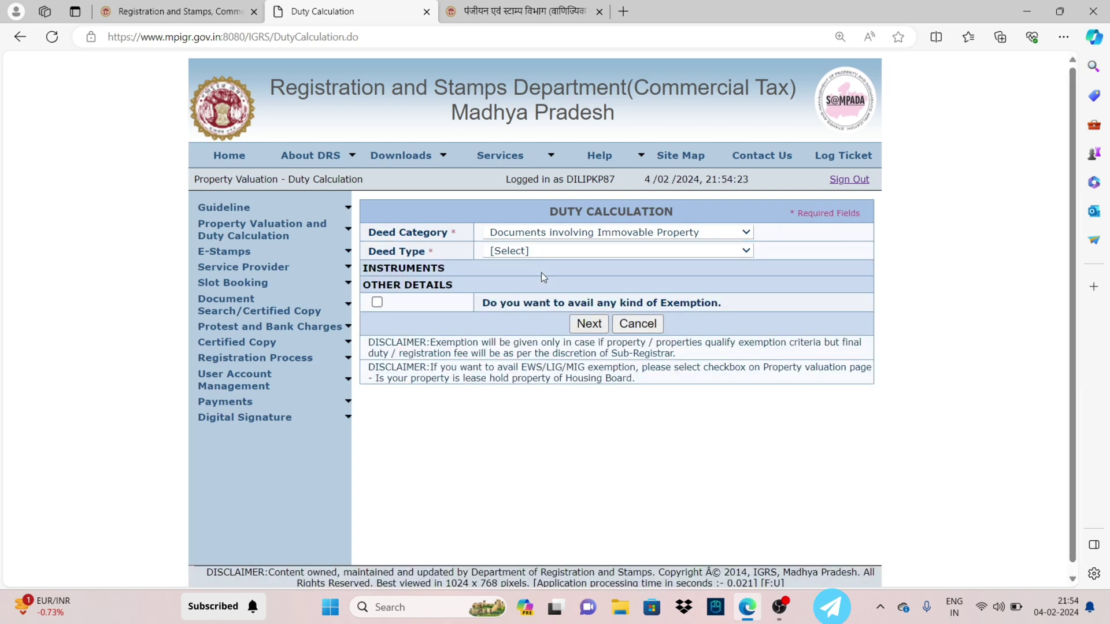
pyautogui.click(546, 250)
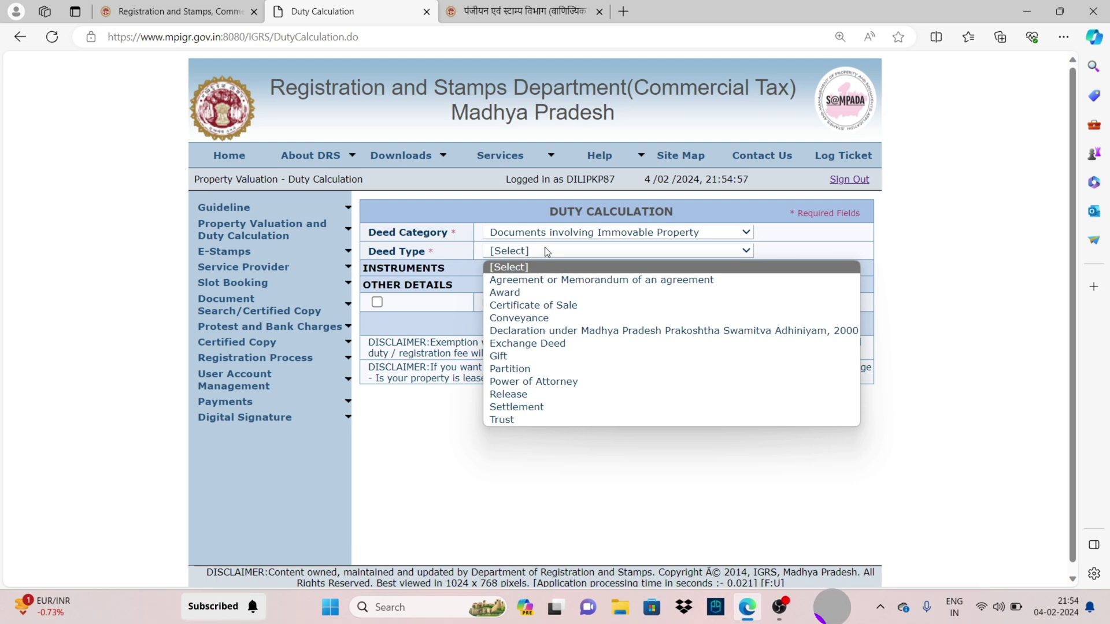
pyautogui.click(516, 318)
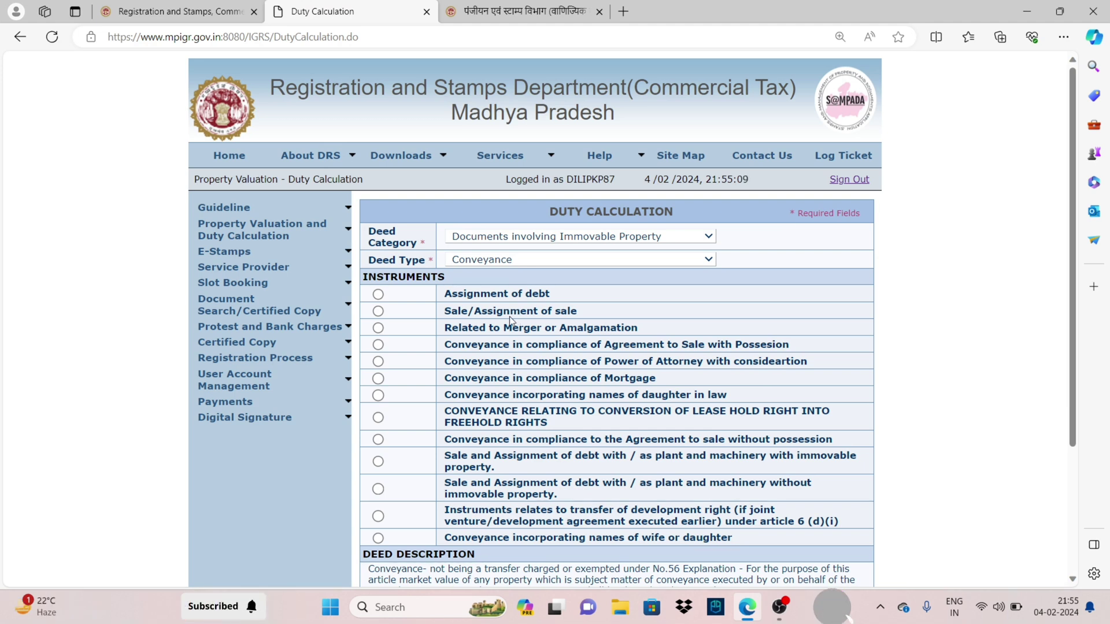
# Select the 'Sale/Assignment of sale' instrument and bring Other Details into view
pyautogui.click(378, 312)
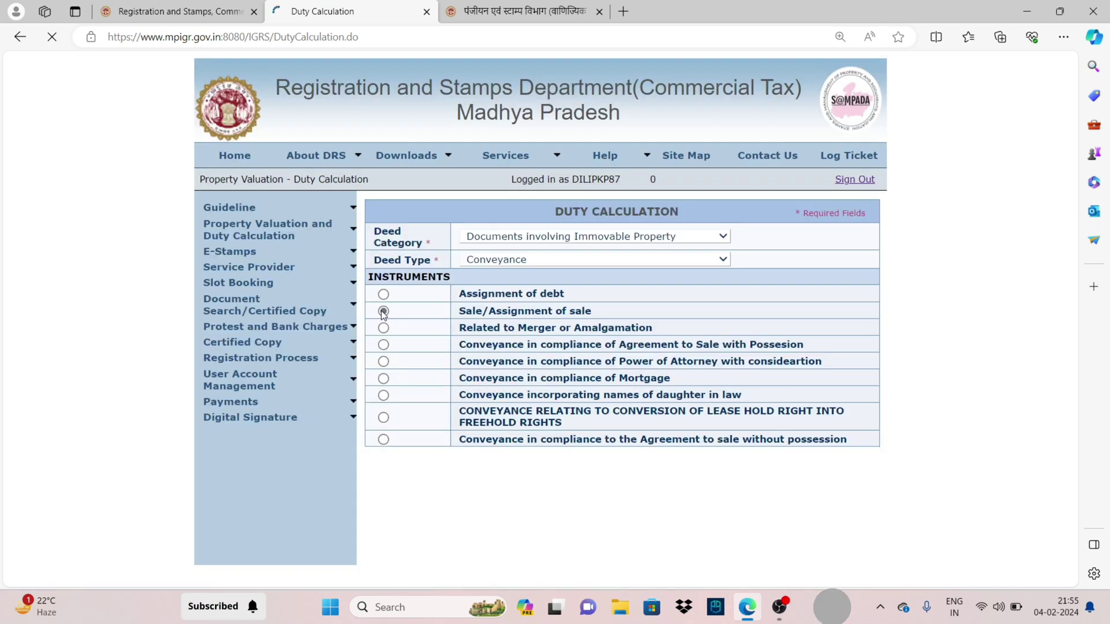
pyautogui.scroll(-5, 398, 337)
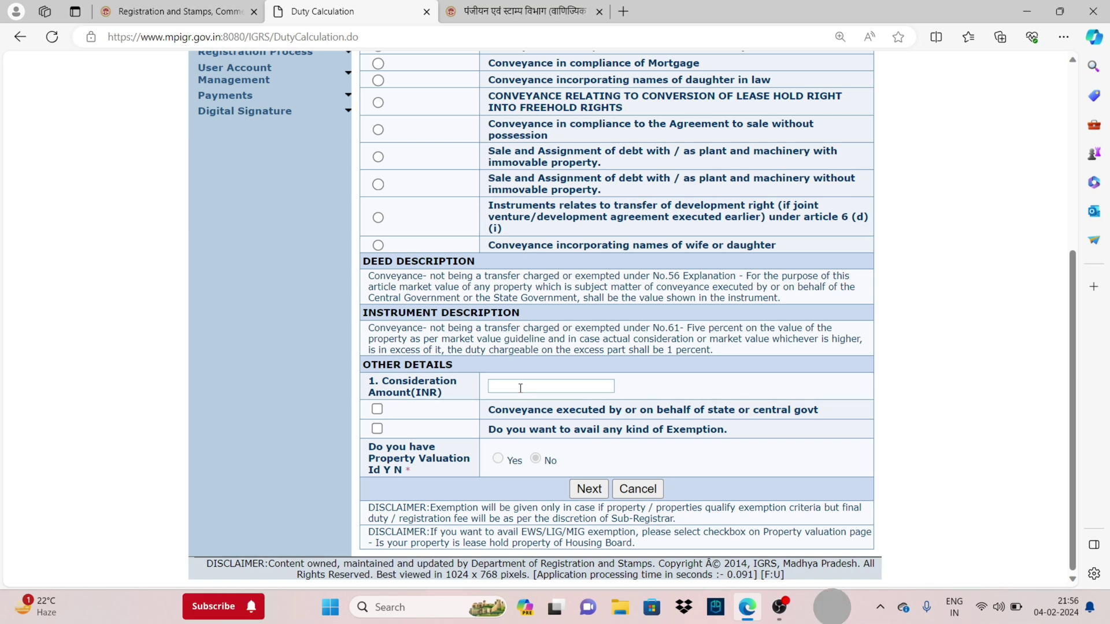
# Enter 1000 as the Consideration Amount (INR) and review the form entries
pyautogui.click(521, 388)
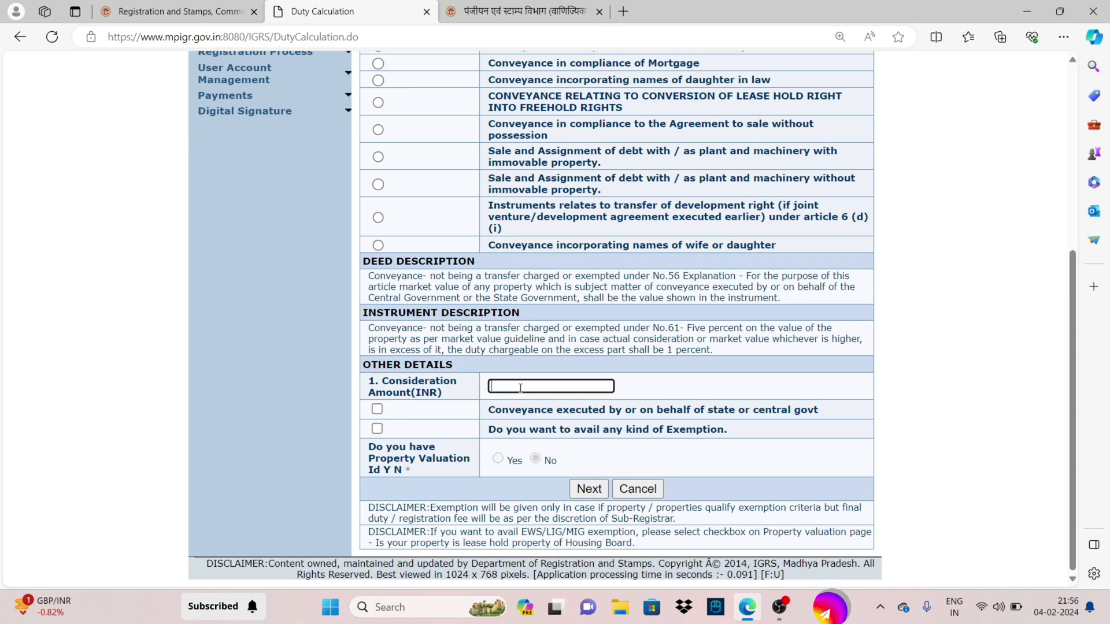
pyautogui.write('1000')
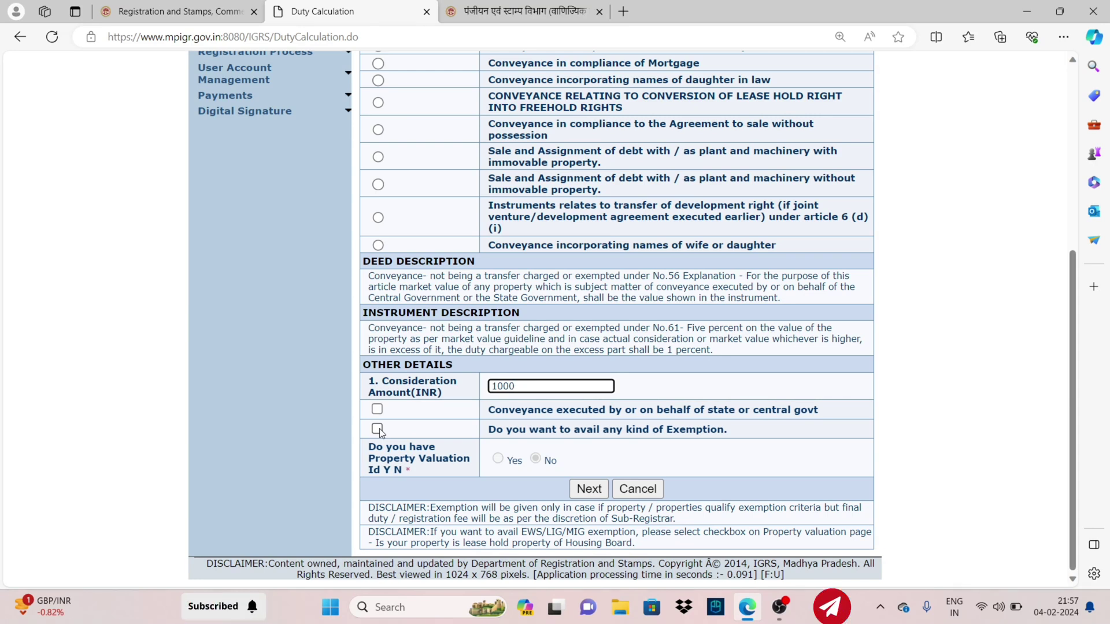
pyautogui.scroll(3, 508, 338)
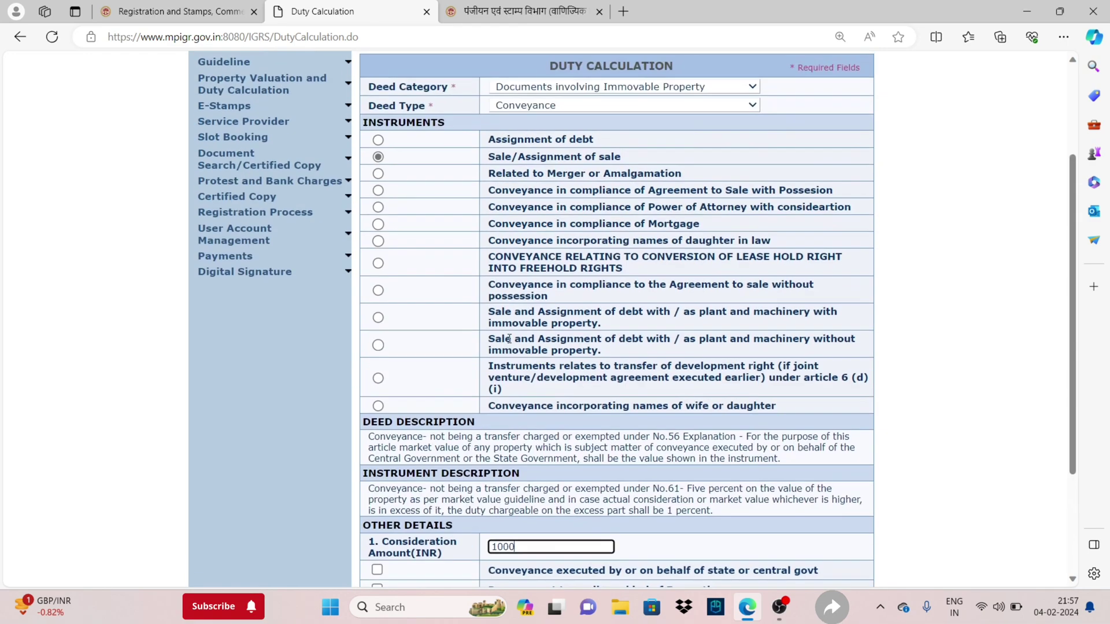
pyautogui.scroll(3, 509, 339)
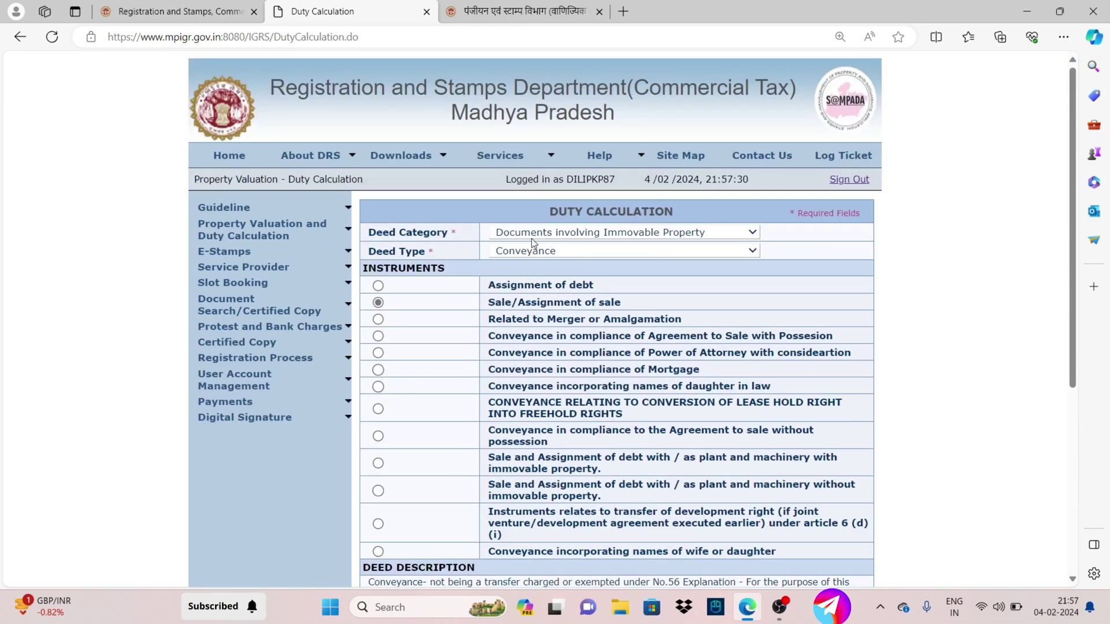
pyautogui.scroll(-6, 478, 298)
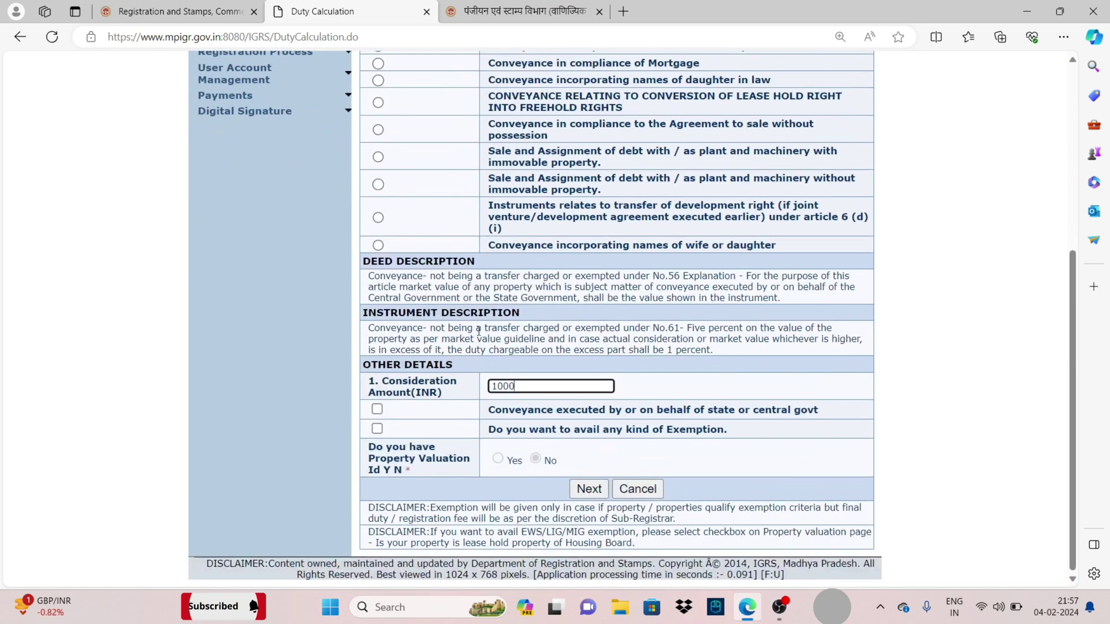
# Submit the duty details and pick Singrauli on the Madhya Pradesh district map
pyautogui.click(585, 494)
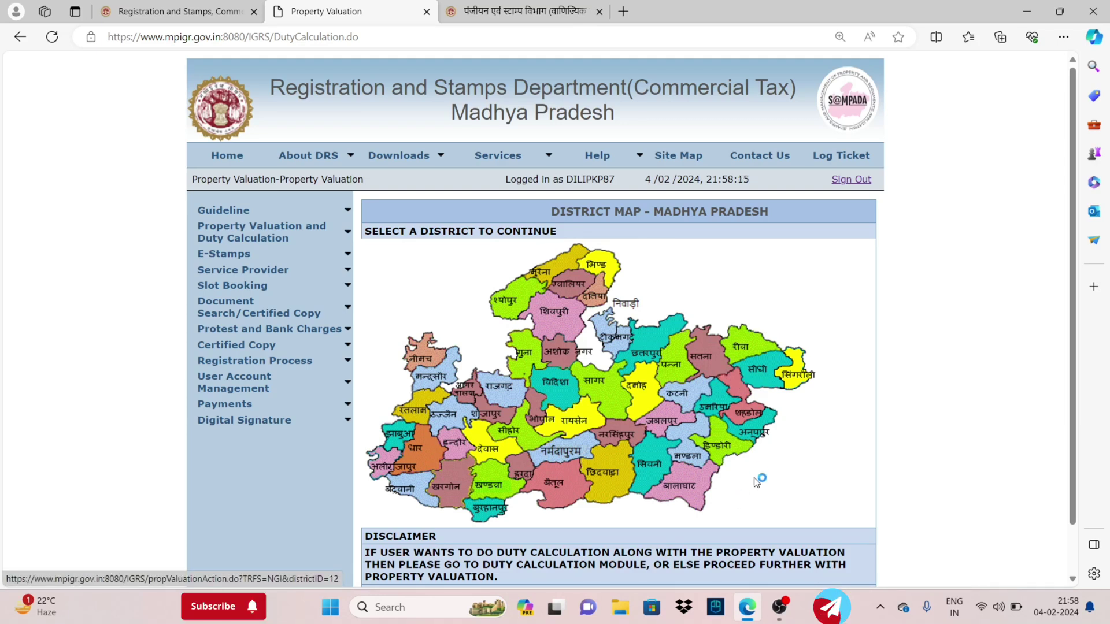
pyautogui.click(792, 380)
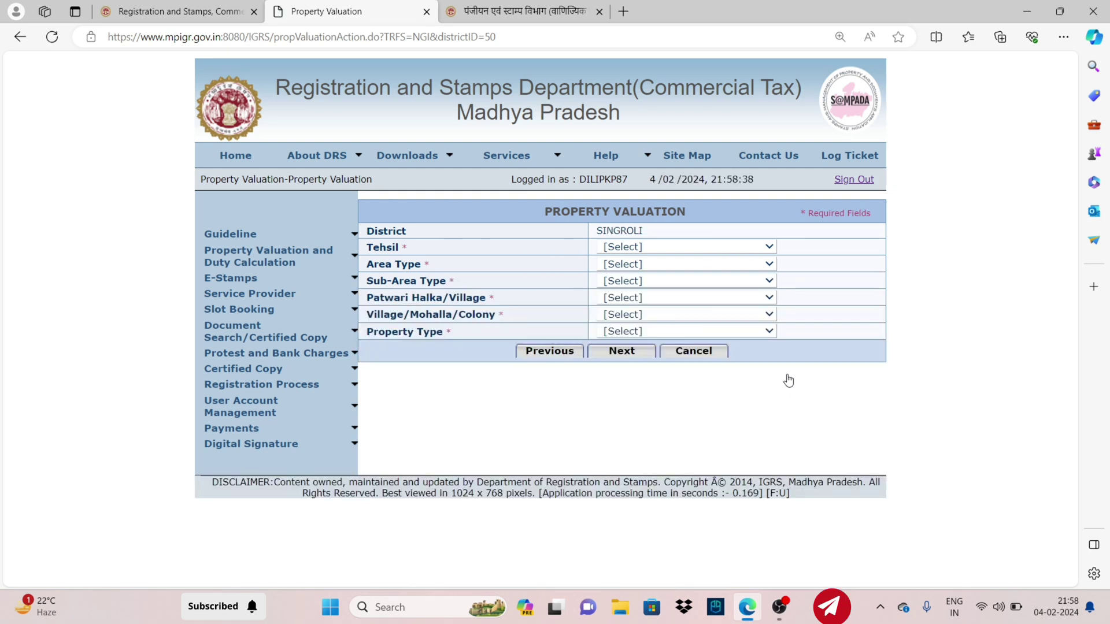
# Set tehsil SINGRAULI (BAIDHAN), area type RURAL AREA and sub-area NON-PLANNING AREA
pyautogui.click(639, 247)
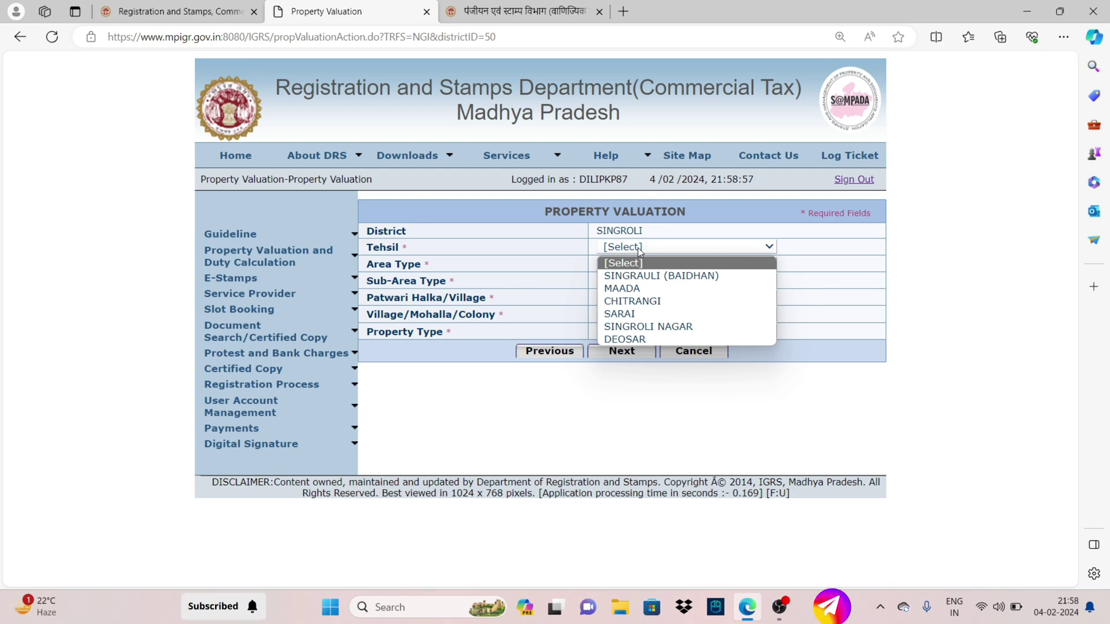
pyautogui.click(640, 277)
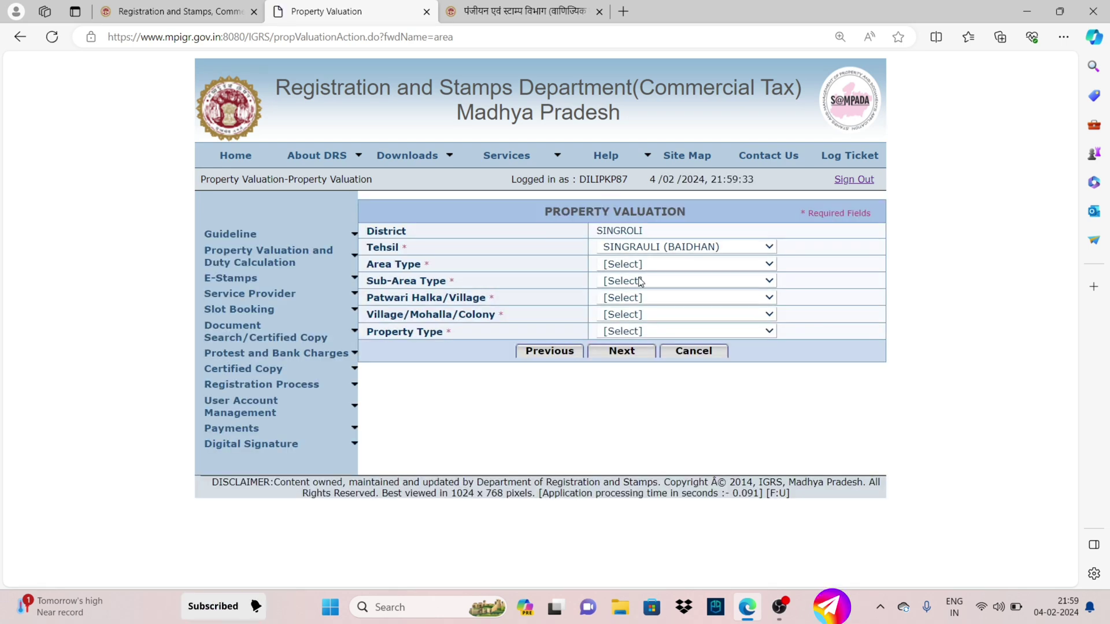
pyautogui.click(648, 264)
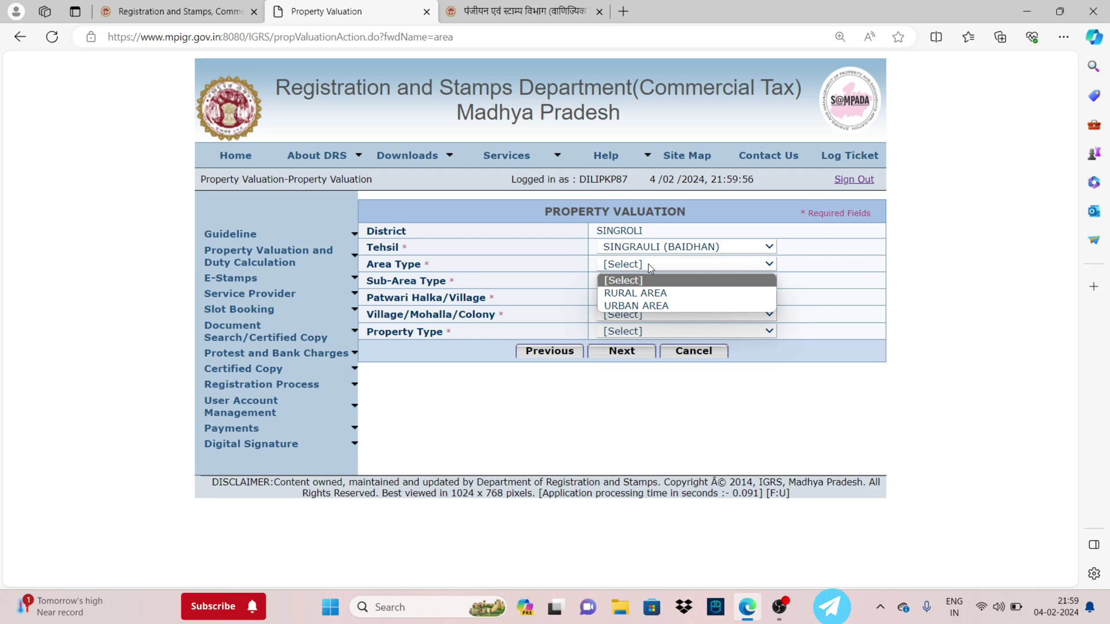
pyautogui.click(630, 293)
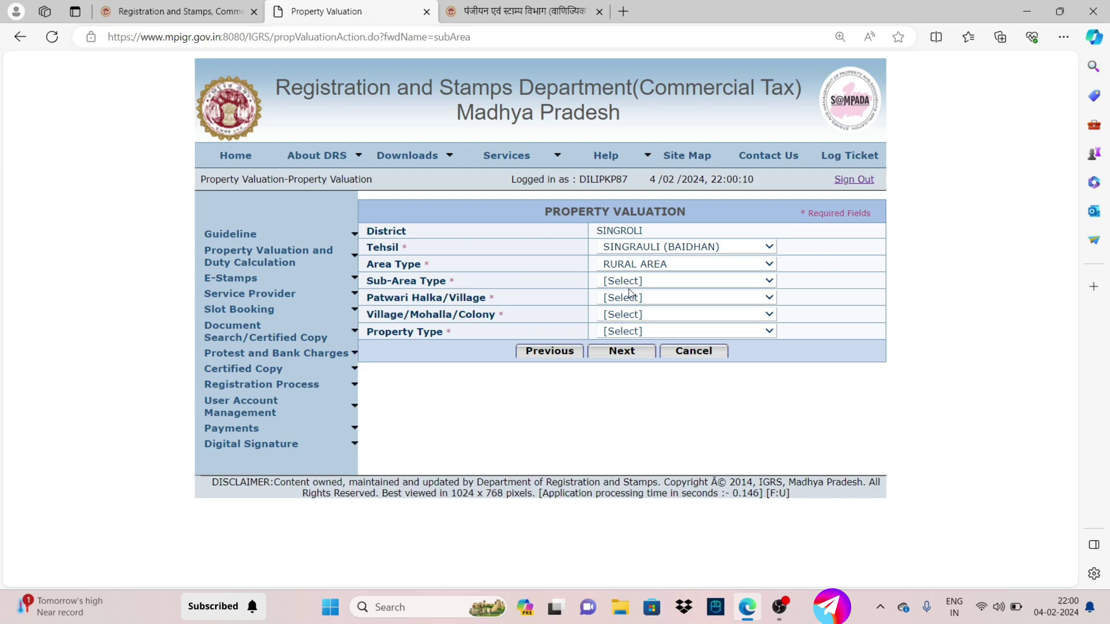
pyautogui.click(622, 282)
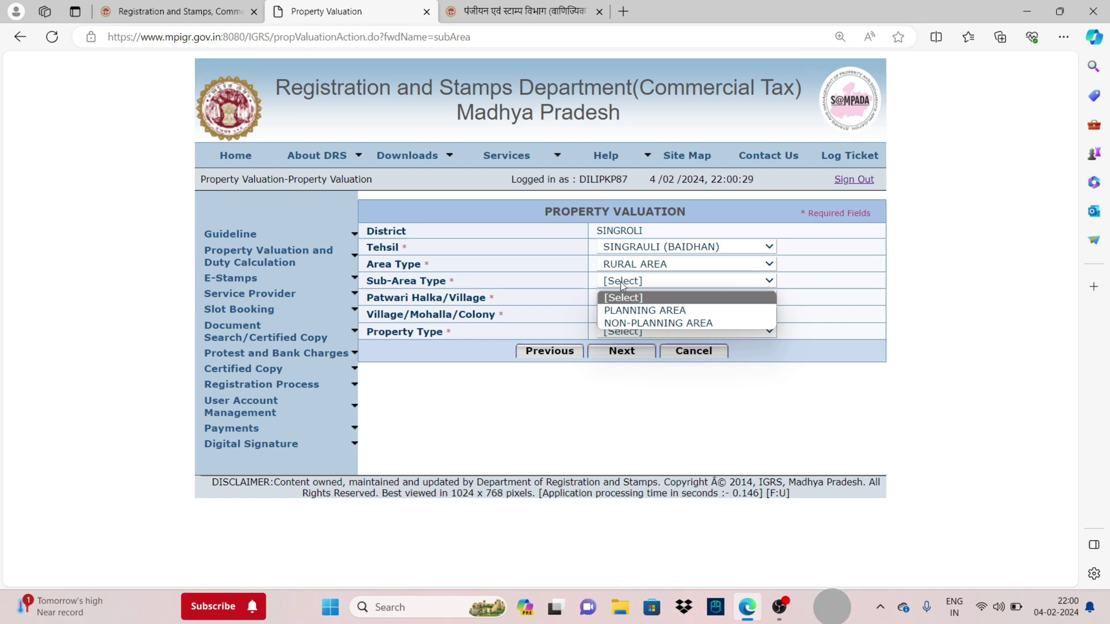
pyautogui.press('Down')
pyautogui.press('Down')
pyautogui.press('Return')
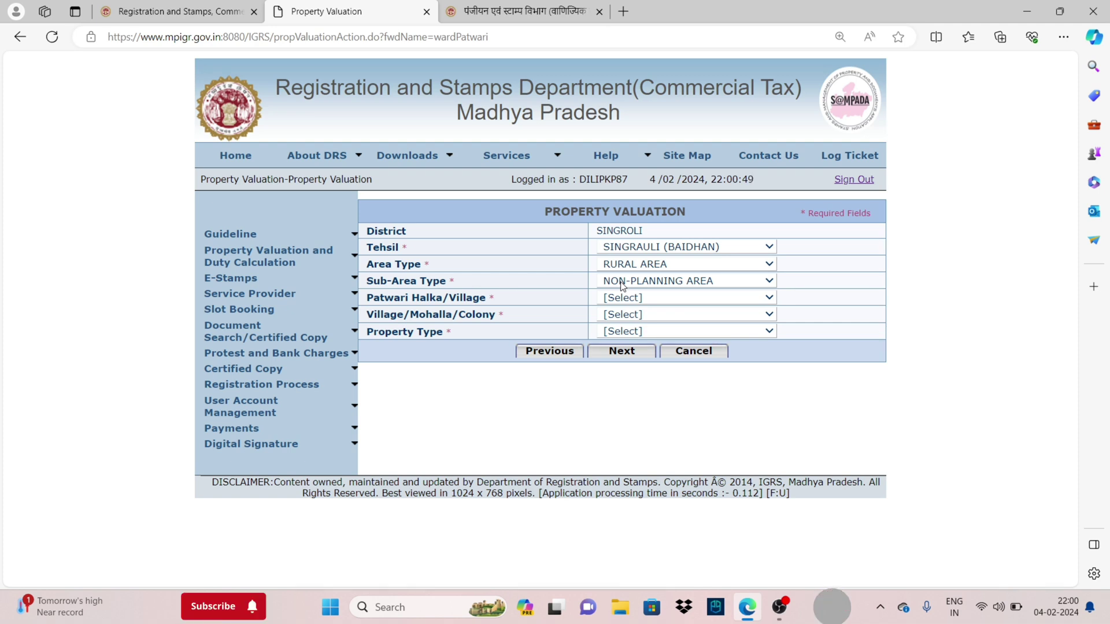
# Choose Patwari Halka 14, village 14.JARAUNDI and property type Agricultural Land, then continue
pyautogui.click(629, 300)
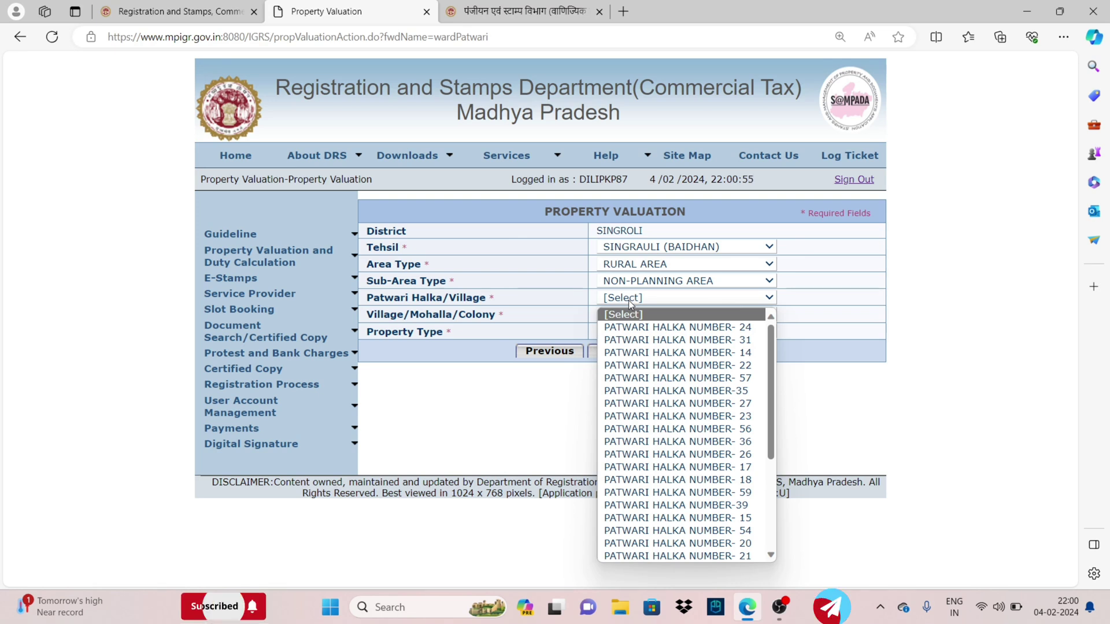
pyautogui.press('Down')
pyautogui.press('Down')
pyautogui.press('Down')
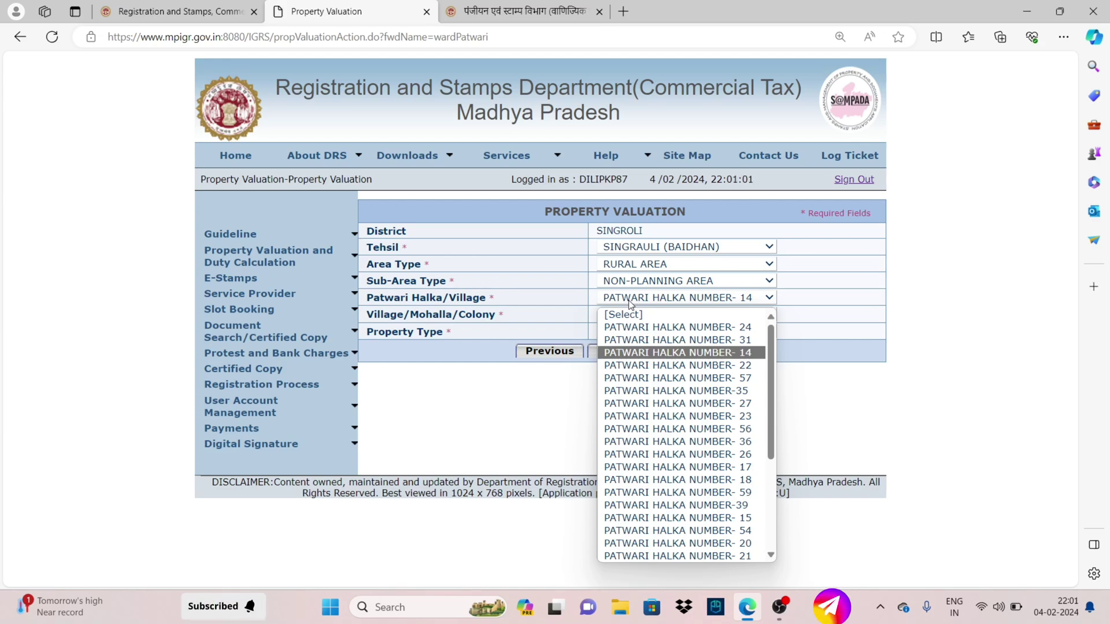
pyautogui.press('Return')
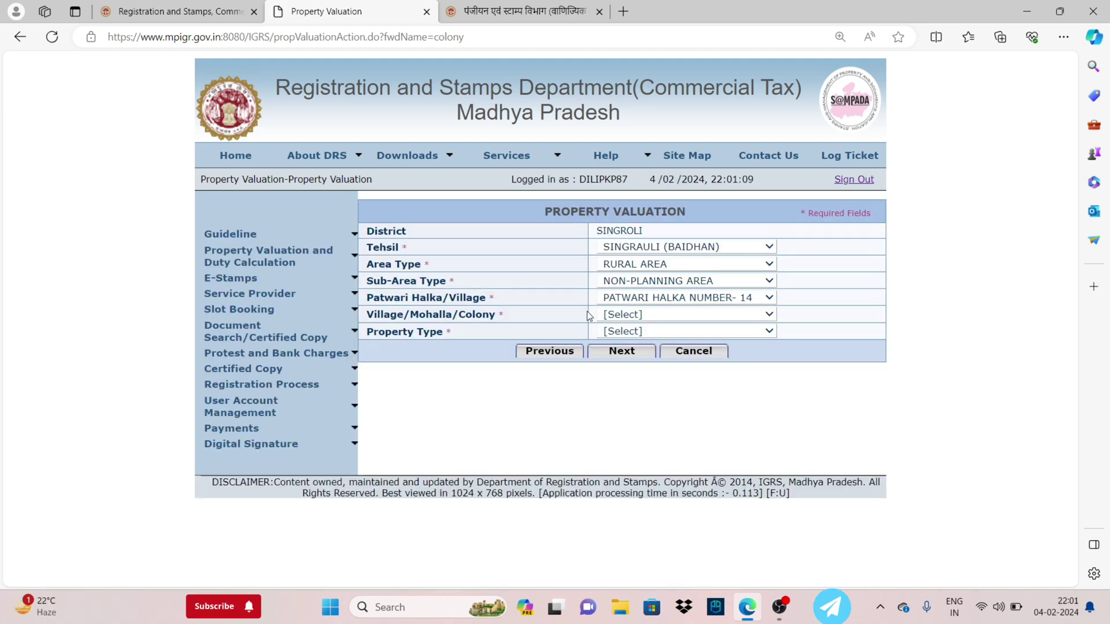
pyautogui.click(666, 316)
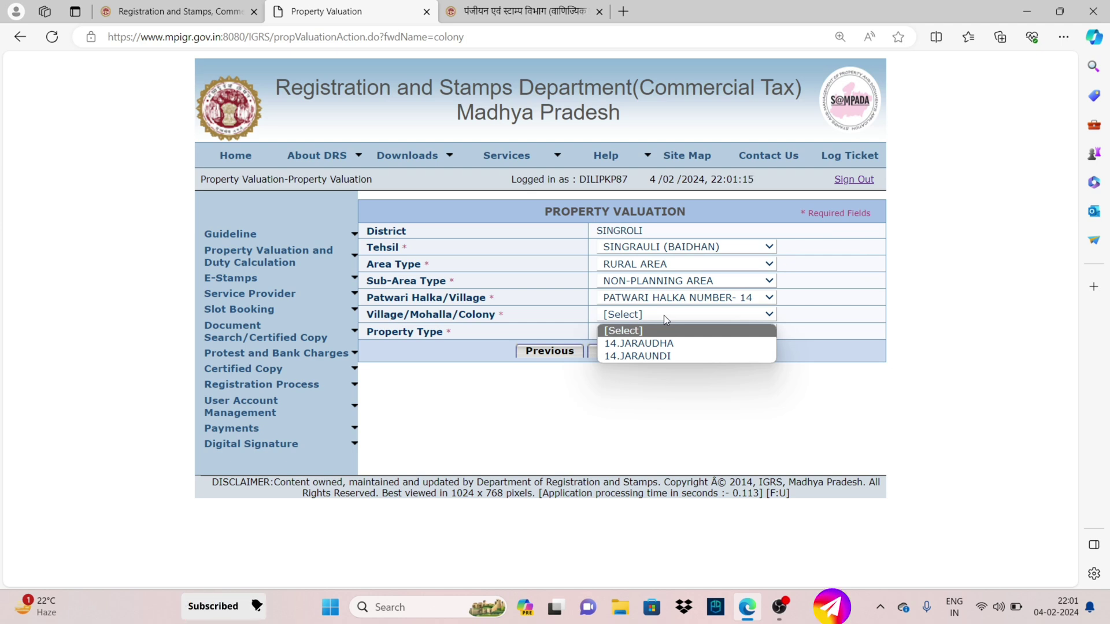
pyautogui.press('Down')
pyautogui.press('Down')
pyautogui.press('Return')
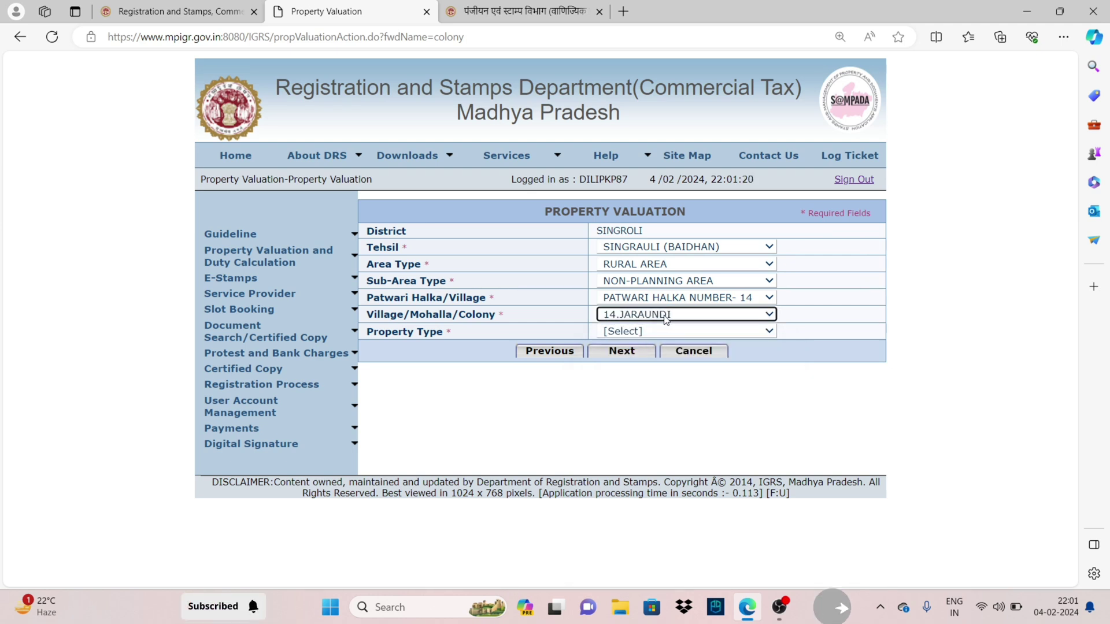
pyautogui.click(652, 330)
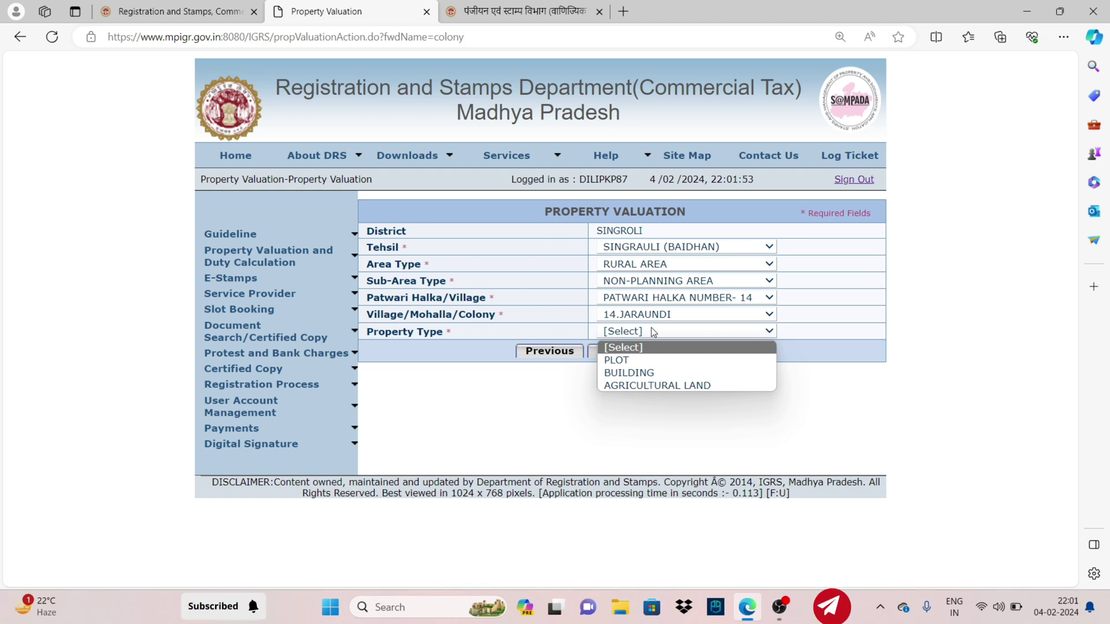
pyautogui.press('Down')
pyautogui.press('Down')
pyautogui.press('Down')
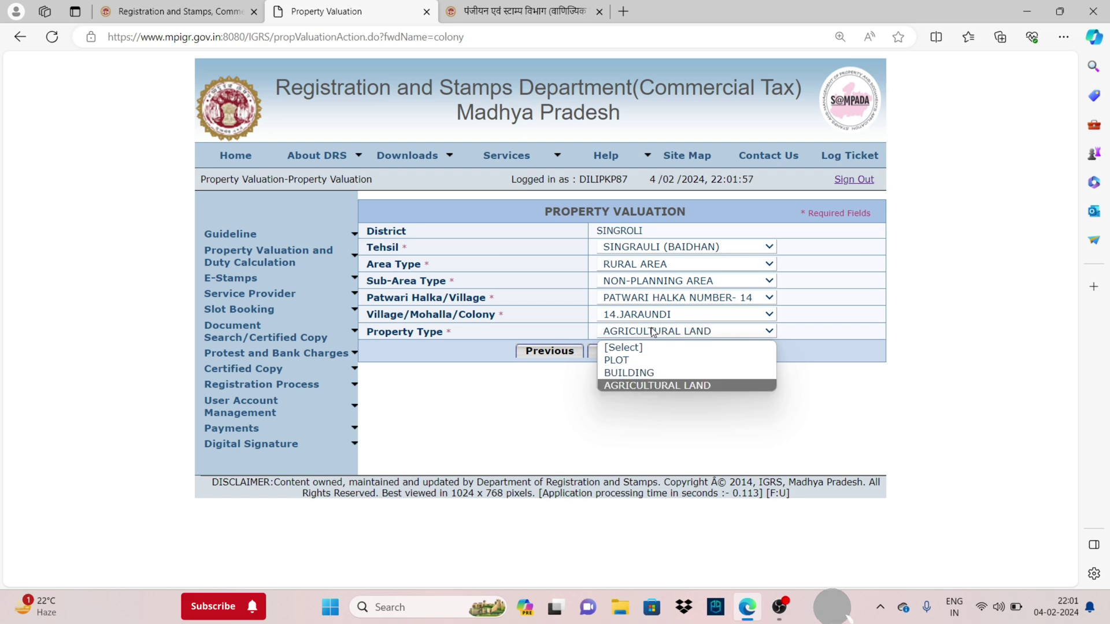
pyautogui.press('Return')
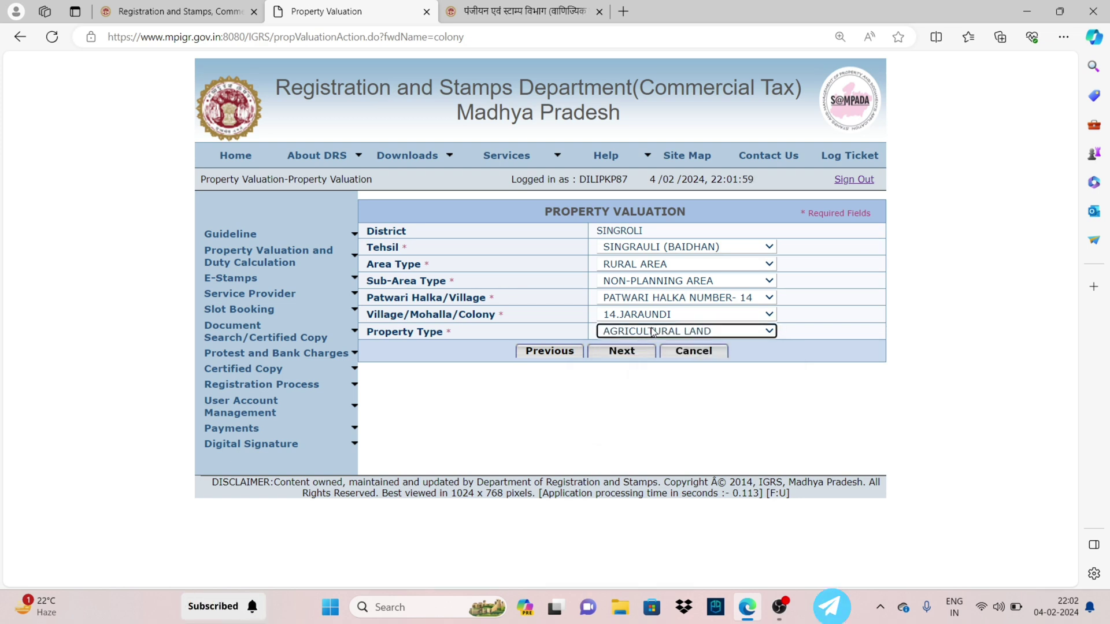
pyautogui.click(617, 354)
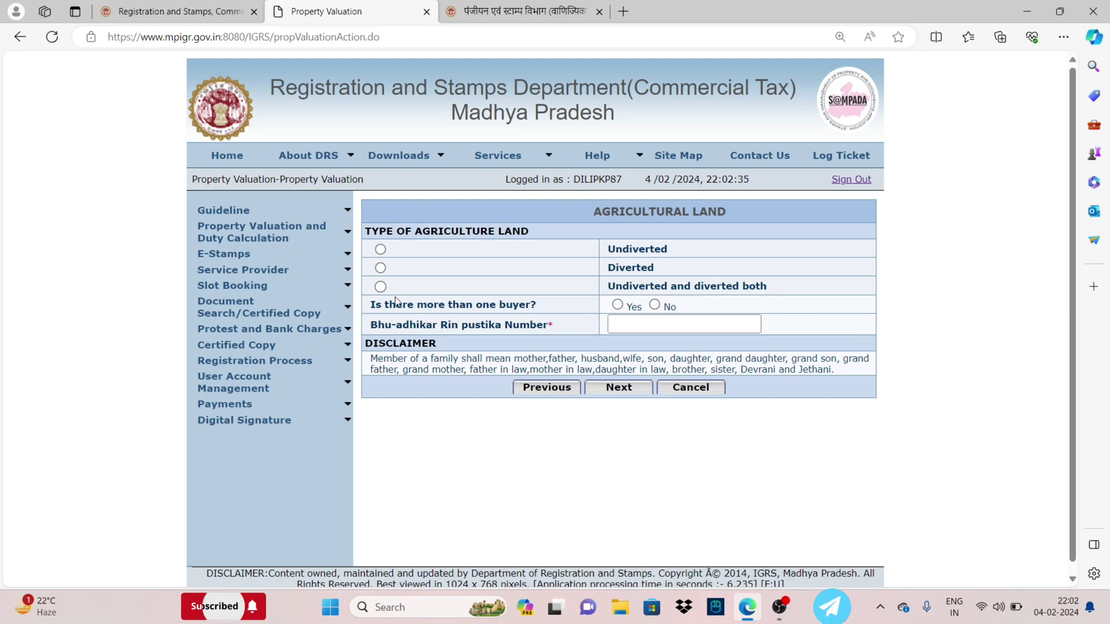
# Mark the land Undiverted with one buyer, enter the Rin pustika number, and submit
pyautogui.click(381, 252)
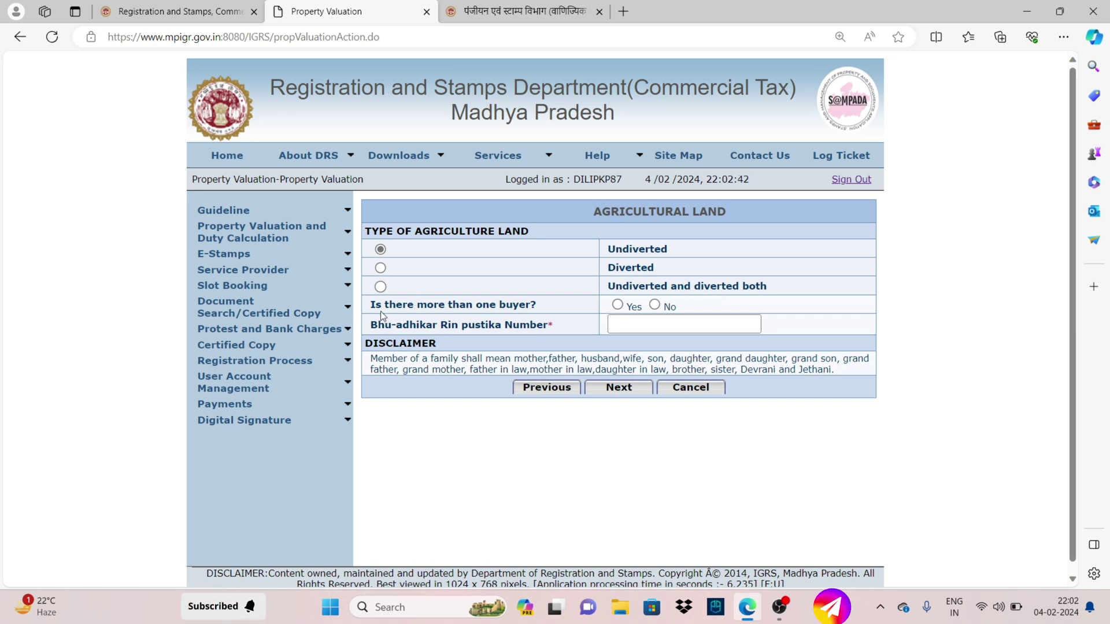
pyautogui.click(655, 305)
pyautogui.click(616, 327)
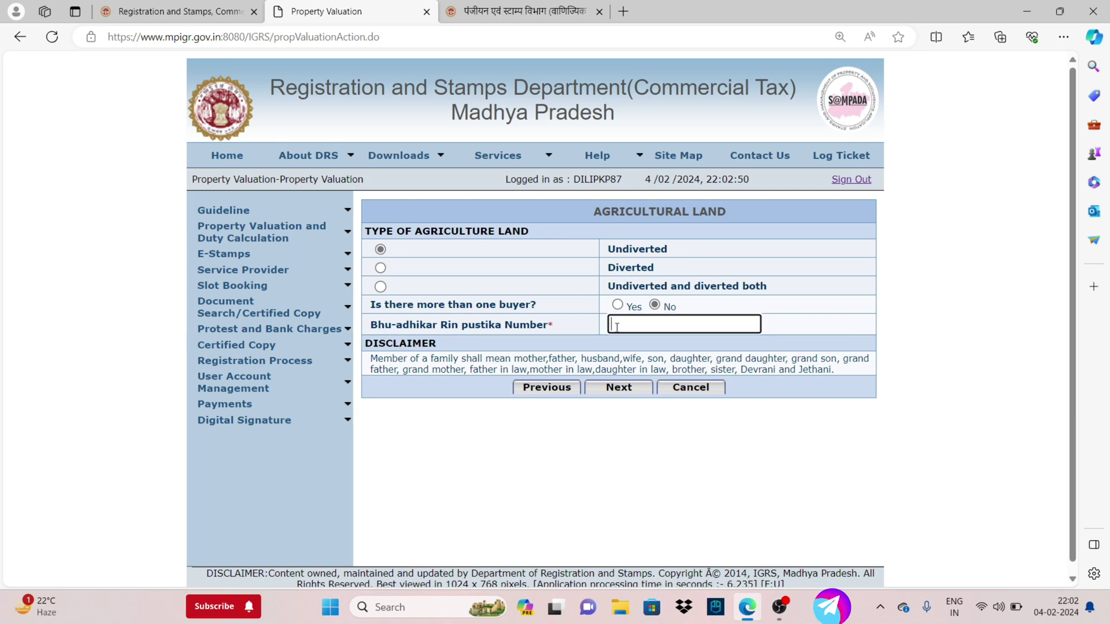
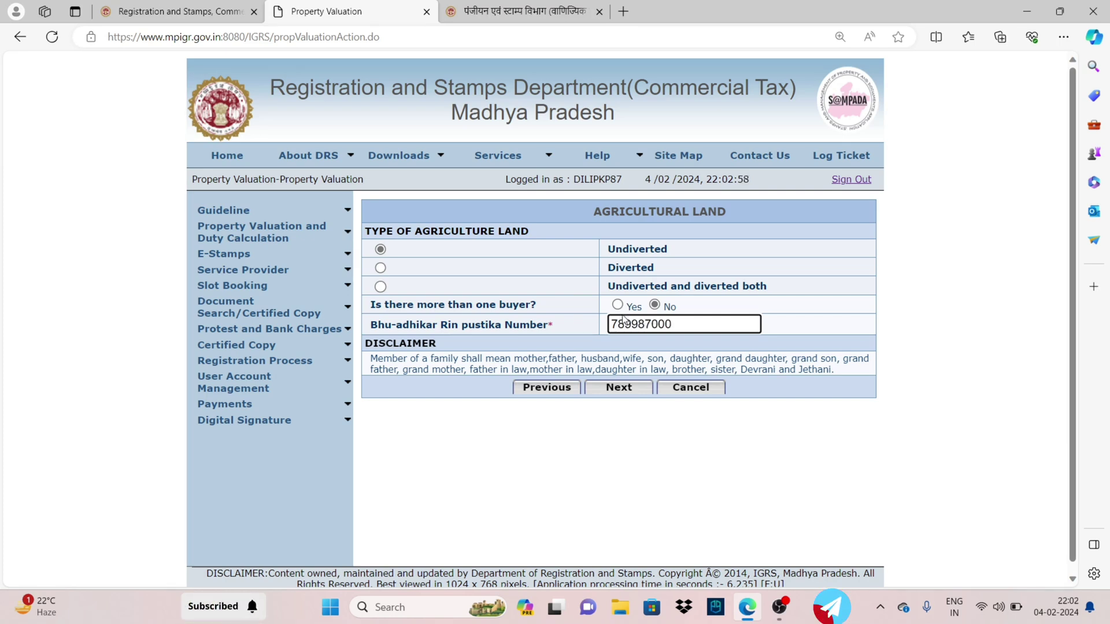
pyautogui.click(605, 390)
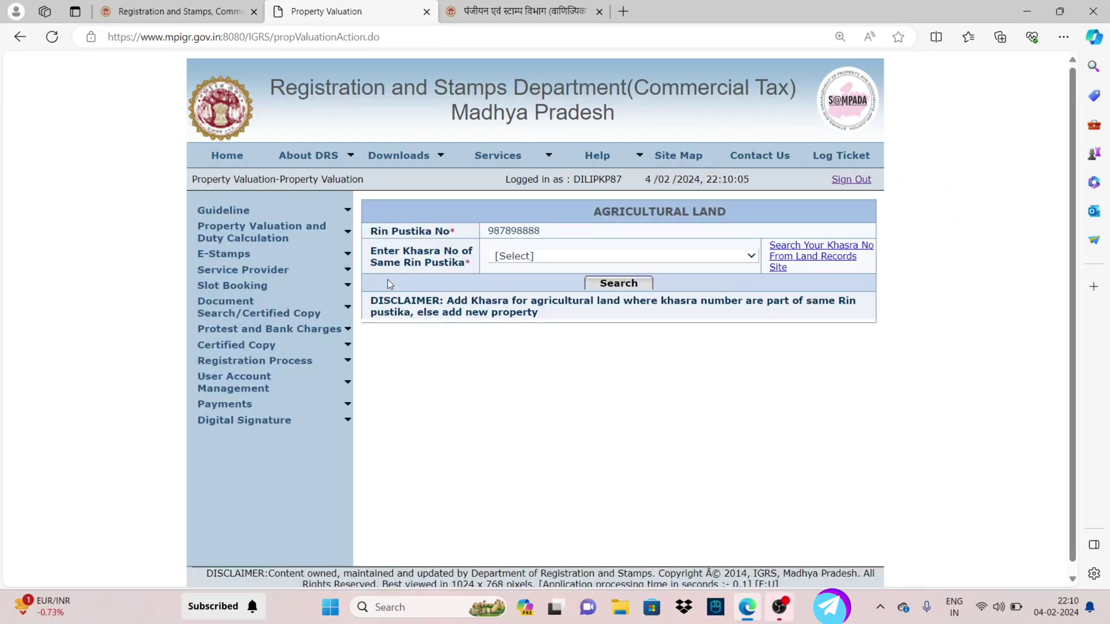
# Select khasra 1/1 and search its land-record details
pyautogui.click(539, 262)
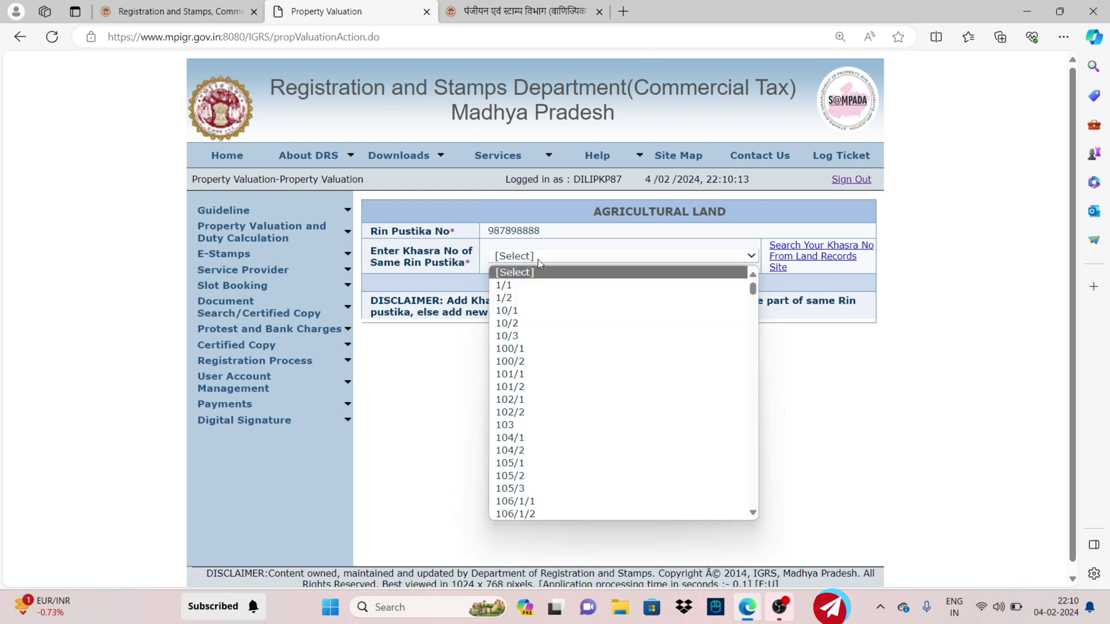
pyautogui.scroll(-1, 522, 317)
pyautogui.scroll(1, 522, 316)
pyautogui.click(524, 287)
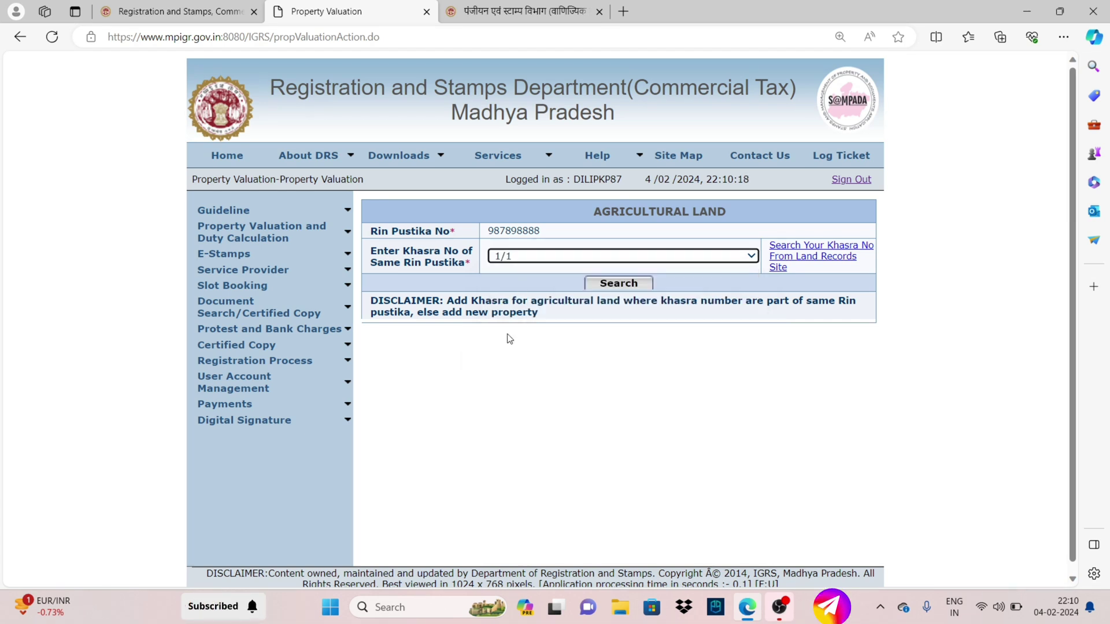
pyautogui.click(619, 289)
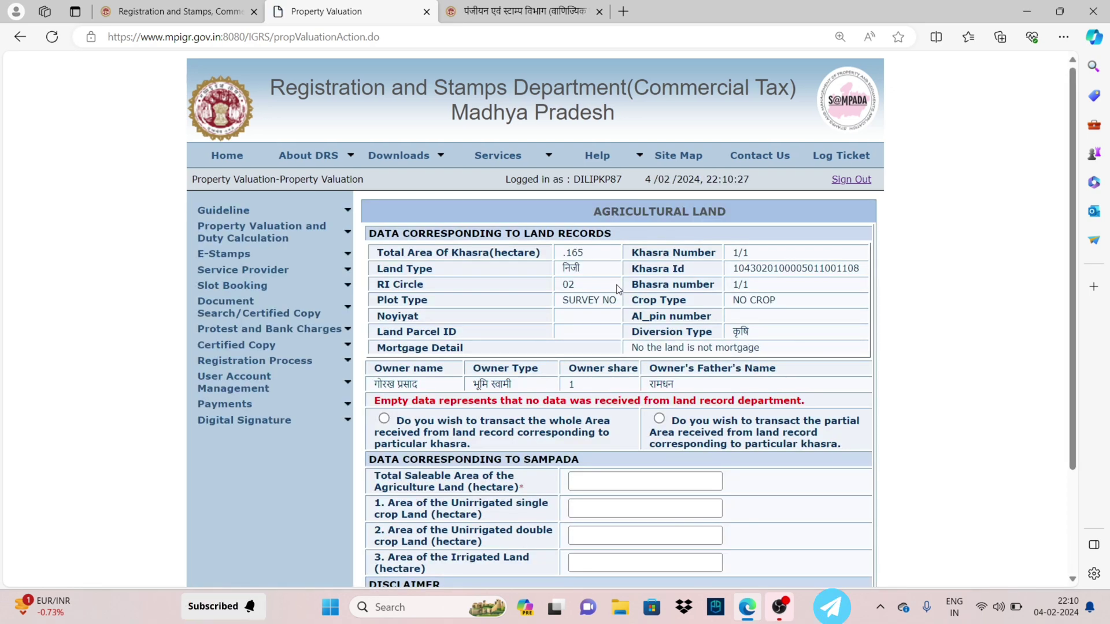
# Review the .165 hectare khasra area and try the whole-area option, auto-filling 0.165
pyautogui.moveTo(592, 255); pyautogui.dragTo(560, 258)
pyautogui.click(616, 276)
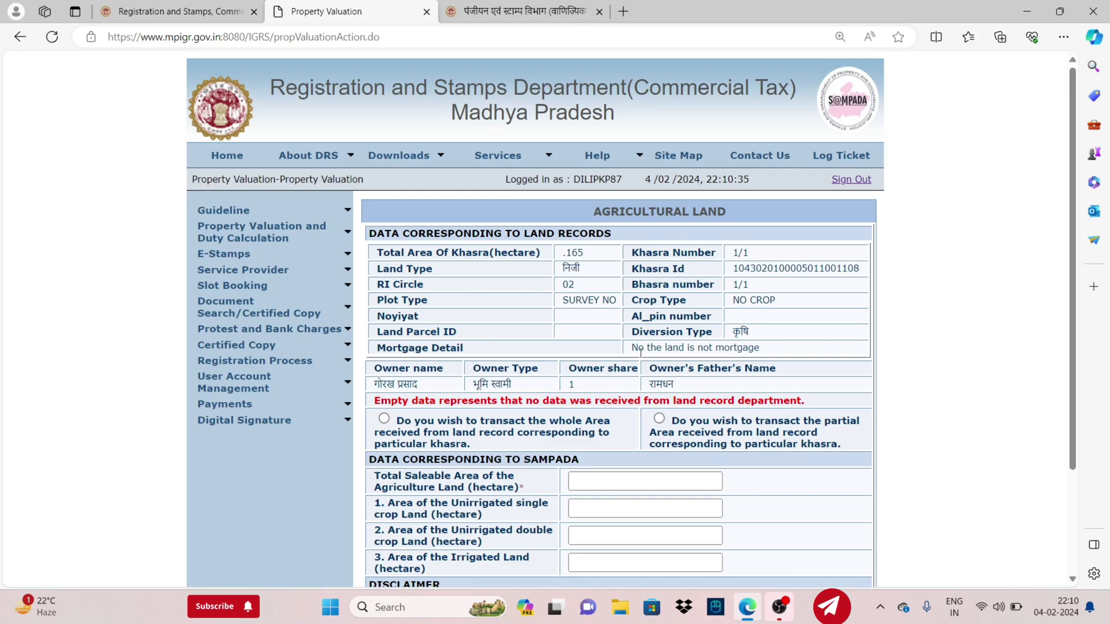
pyautogui.scroll(-1, 552, 397)
pyautogui.scroll(-2, 552, 398)
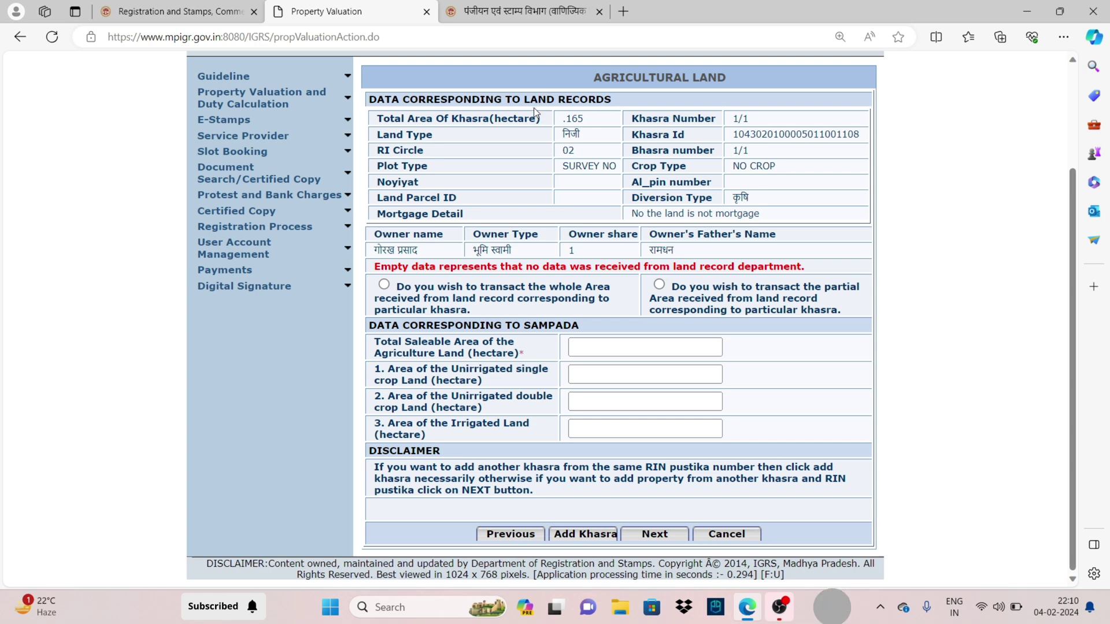
pyautogui.click(384, 285)
pyautogui.doubleClick(585, 349)
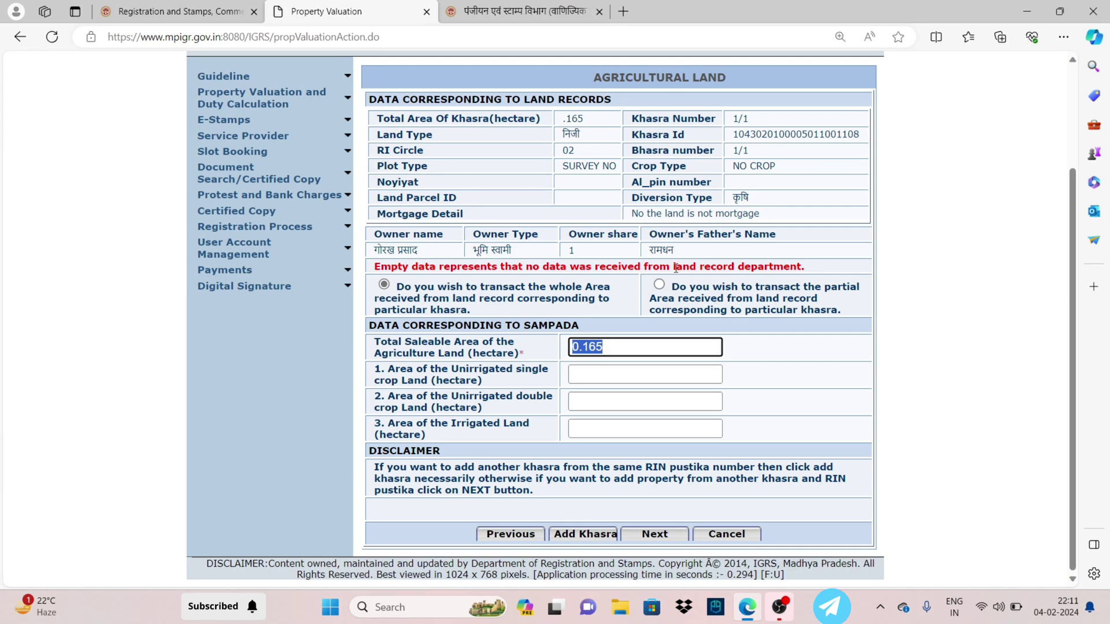
# Switch to partial area with 0.04 hectare saleable, kept as unirrigated single-crop land
pyautogui.click(659, 285)
pyautogui.click(593, 346)
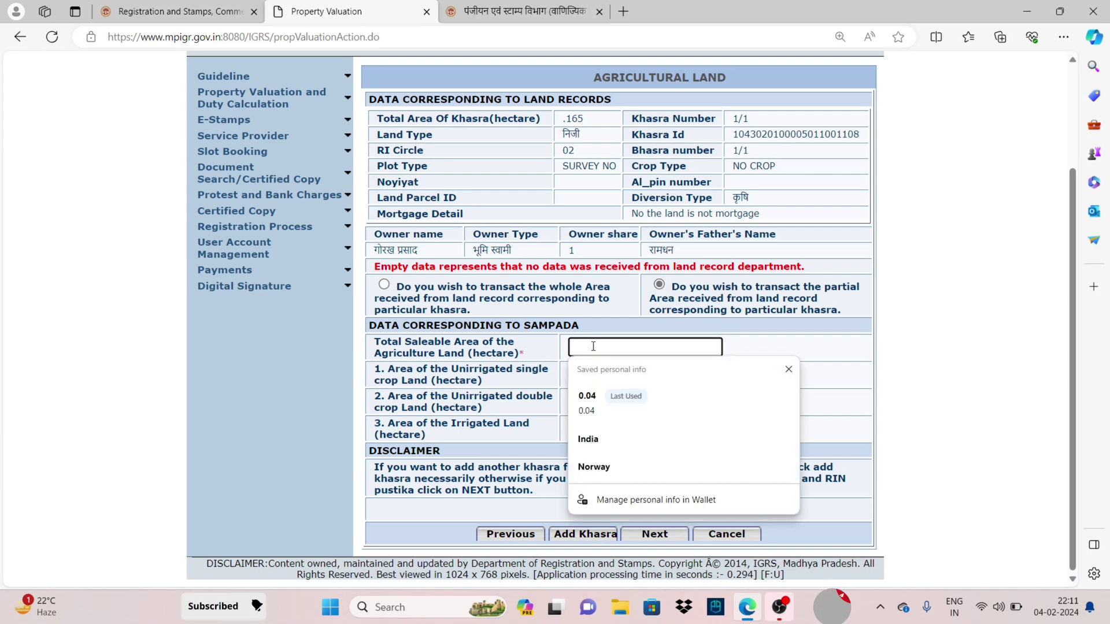
pyautogui.click(590, 396)
pyautogui.doubleClick(501, 371)
pyautogui.moveTo(487, 423); pyautogui.dragTo(484, 423)
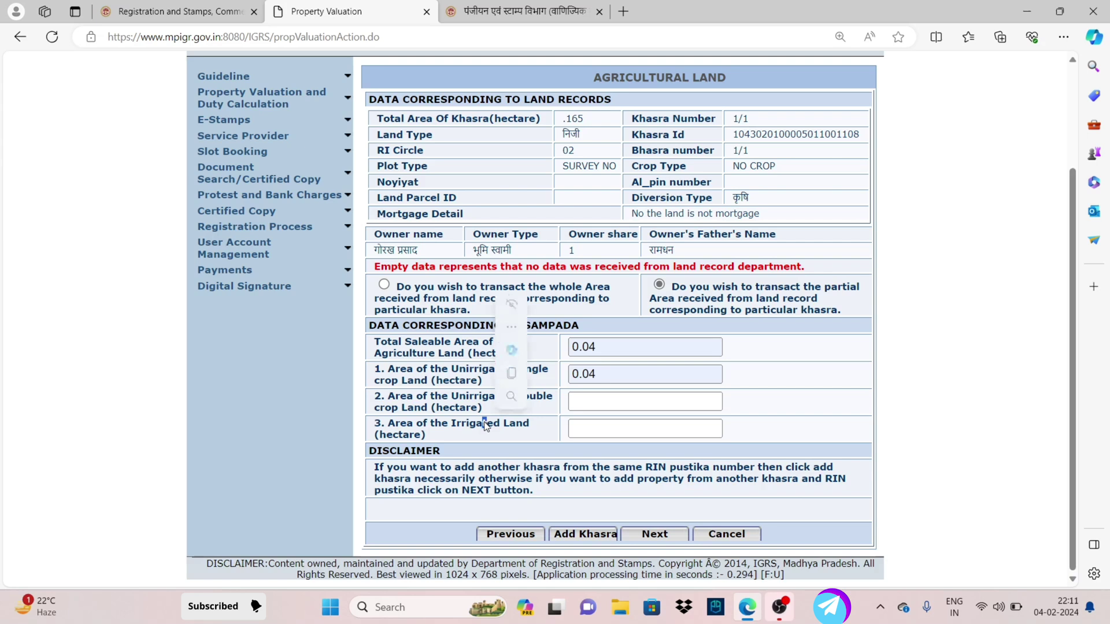
pyautogui.doubleClick(463, 399)
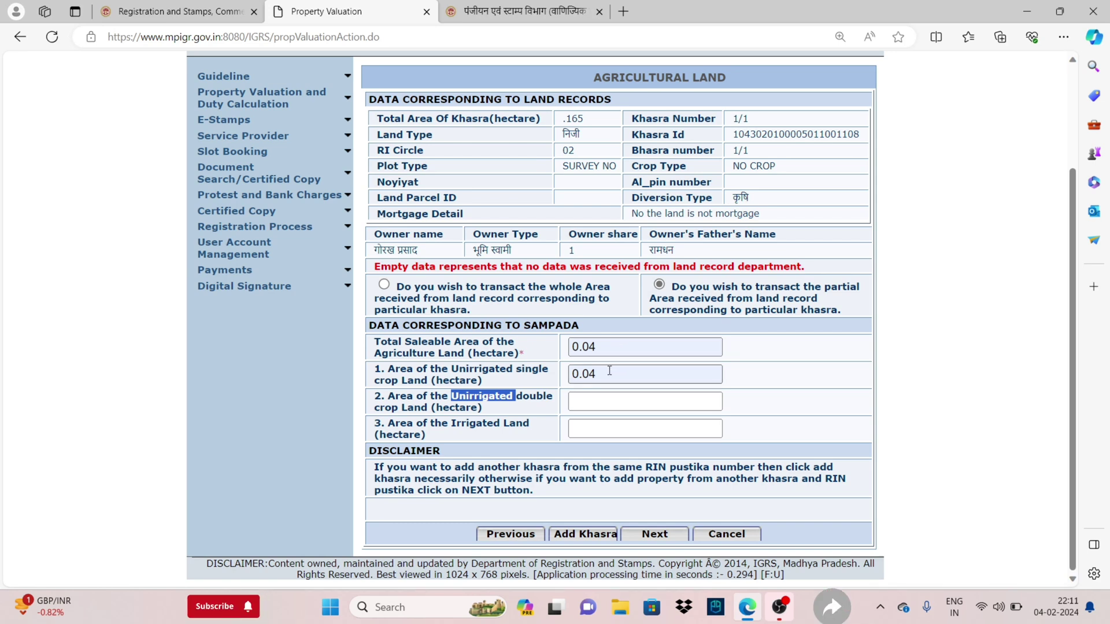
pyautogui.click(601, 373)
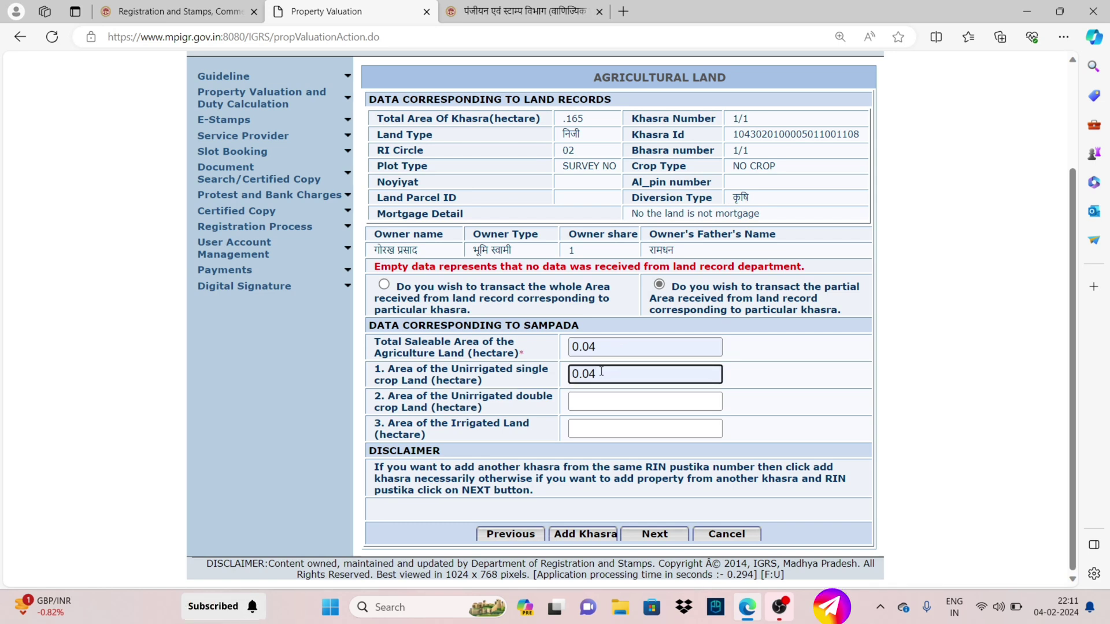
pyautogui.click(589, 399)
pyautogui.click(541, 415)
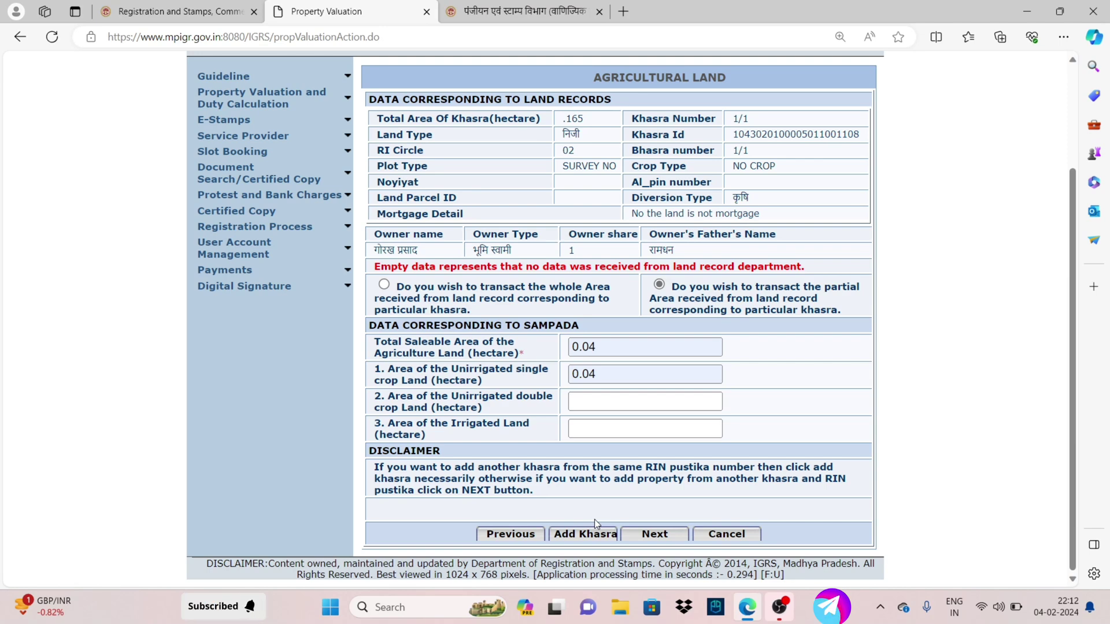
# Review the undiverted land summary: total khasra 0.165, saleable 0.04, irrigated and double-crop 0.0
pyautogui.click(659, 534)
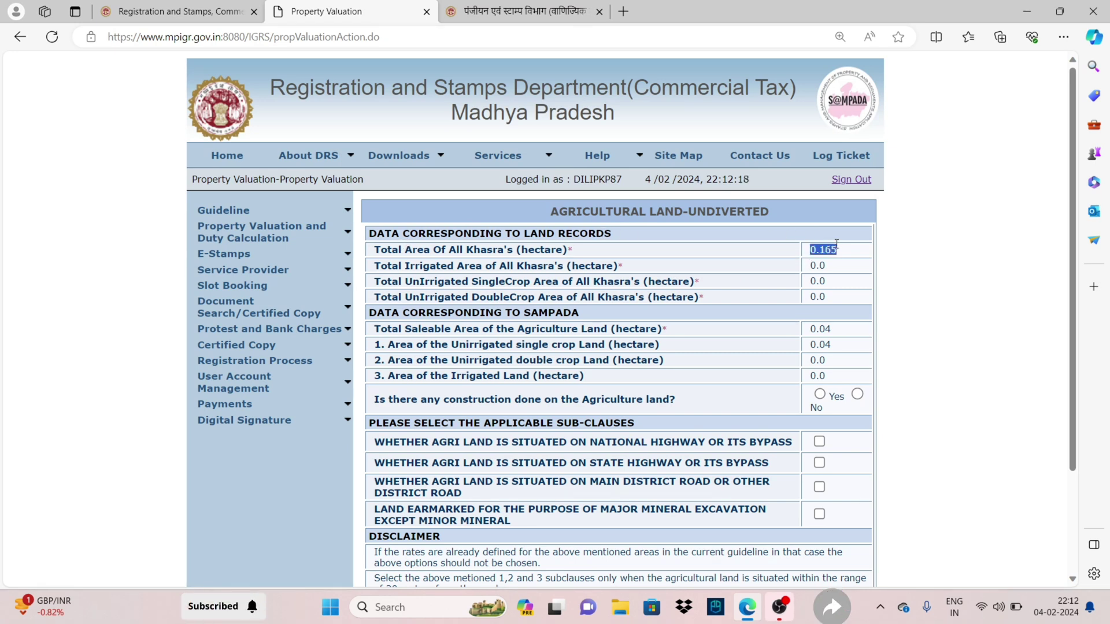
pyautogui.moveTo(409, 313); pyautogui.dragTo(506, 313)
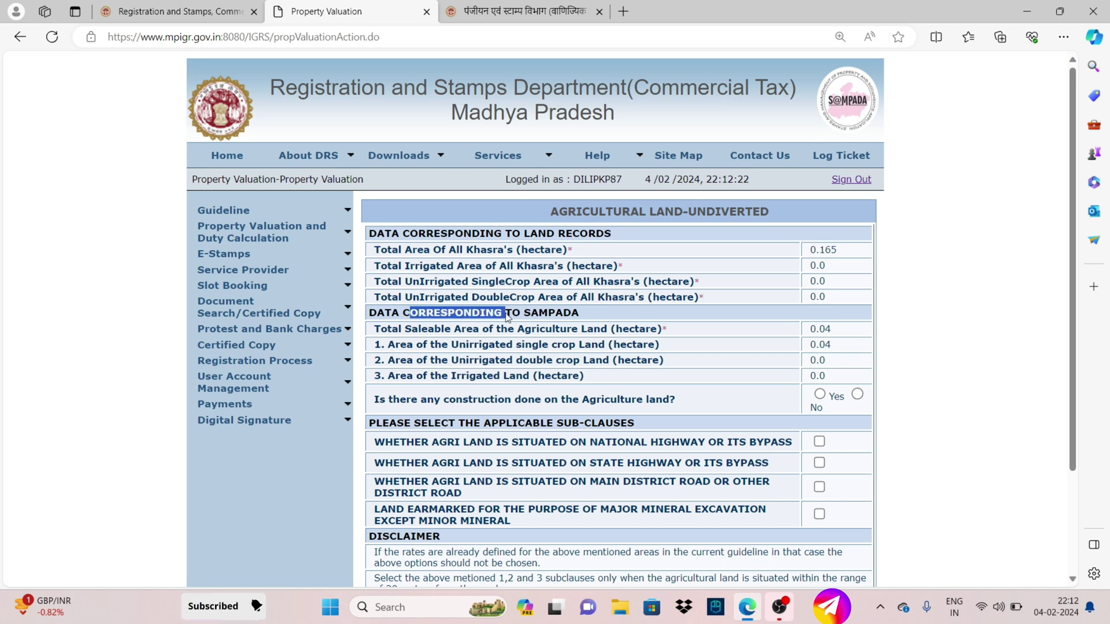
pyautogui.doubleClick(816, 328)
pyautogui.doubleClick(844, 255)
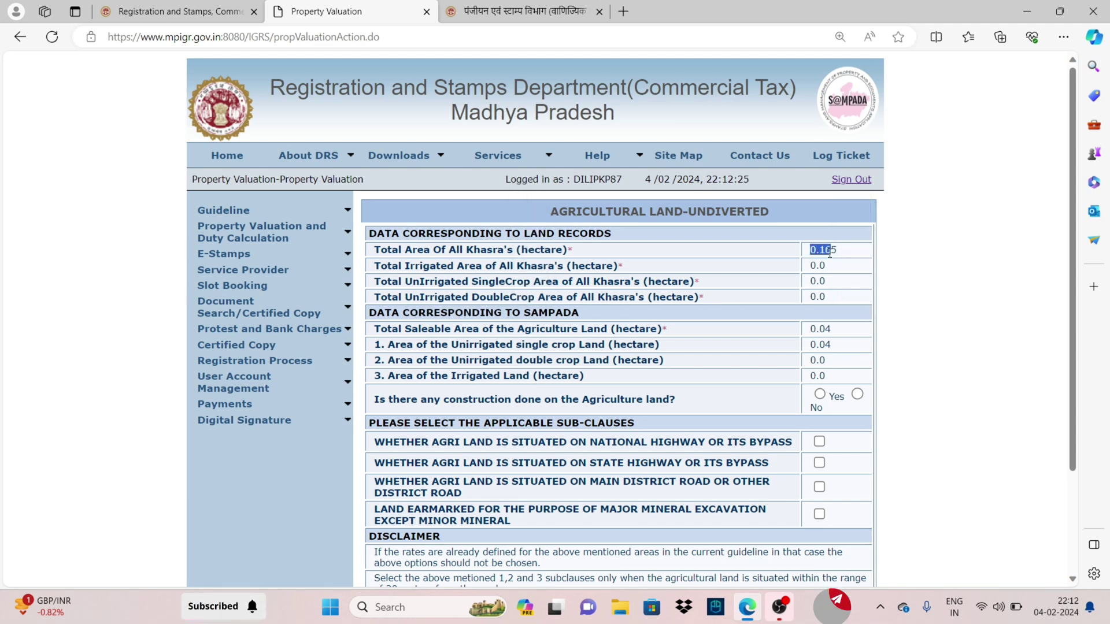
pyautogui.moveTo(810, 329); pyautogui.dragTo(822, 329)
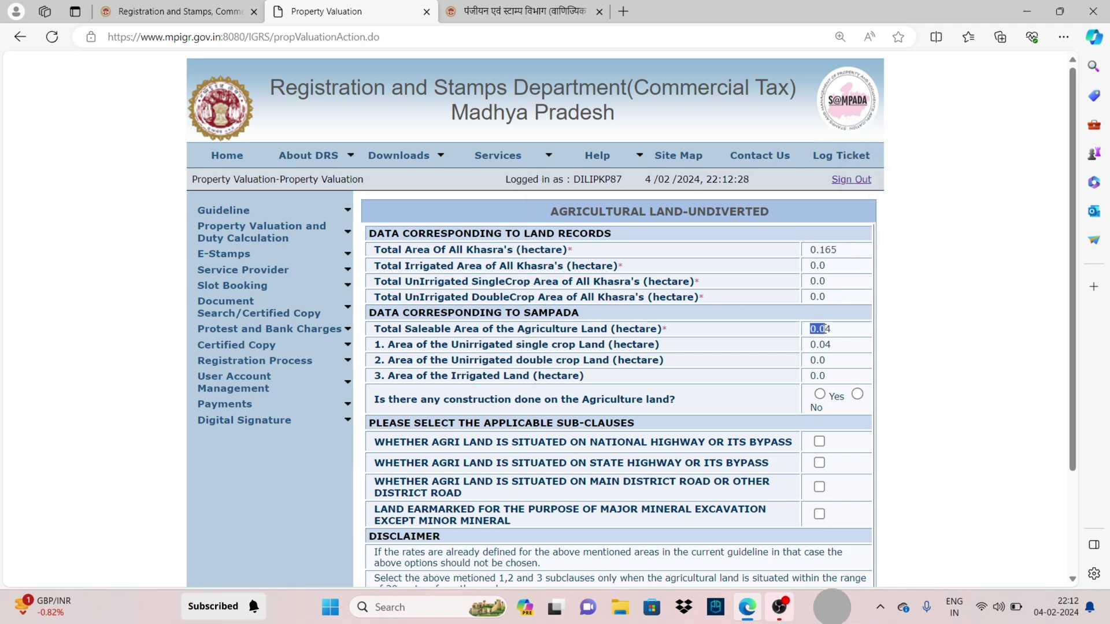
pyautogui.doubleClick(809, 254)
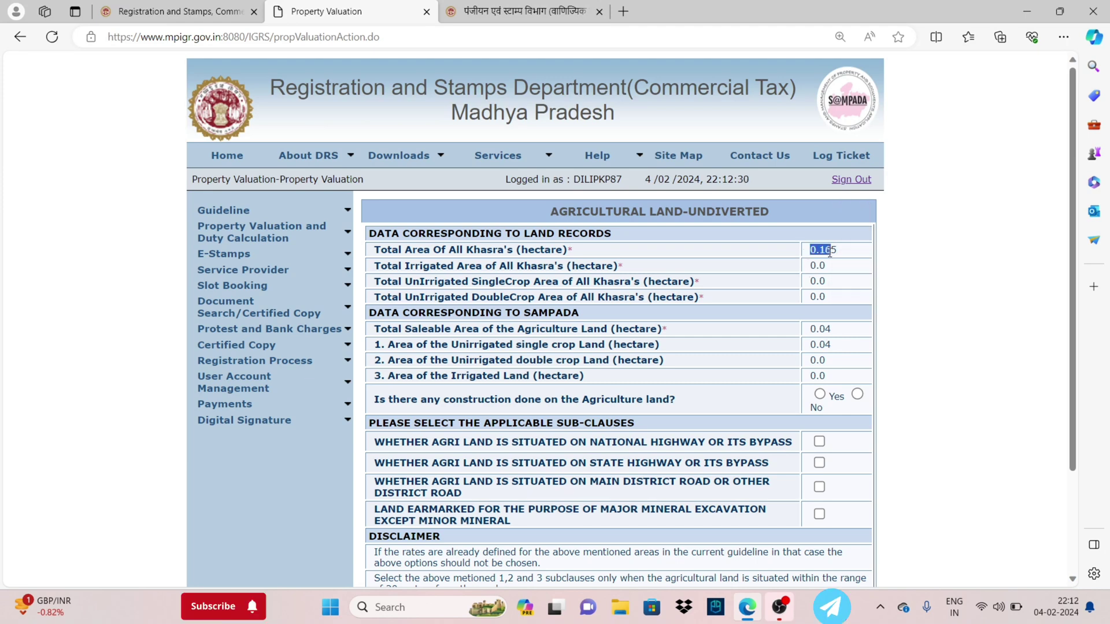
pyautogui.doubleClick(818, 329)
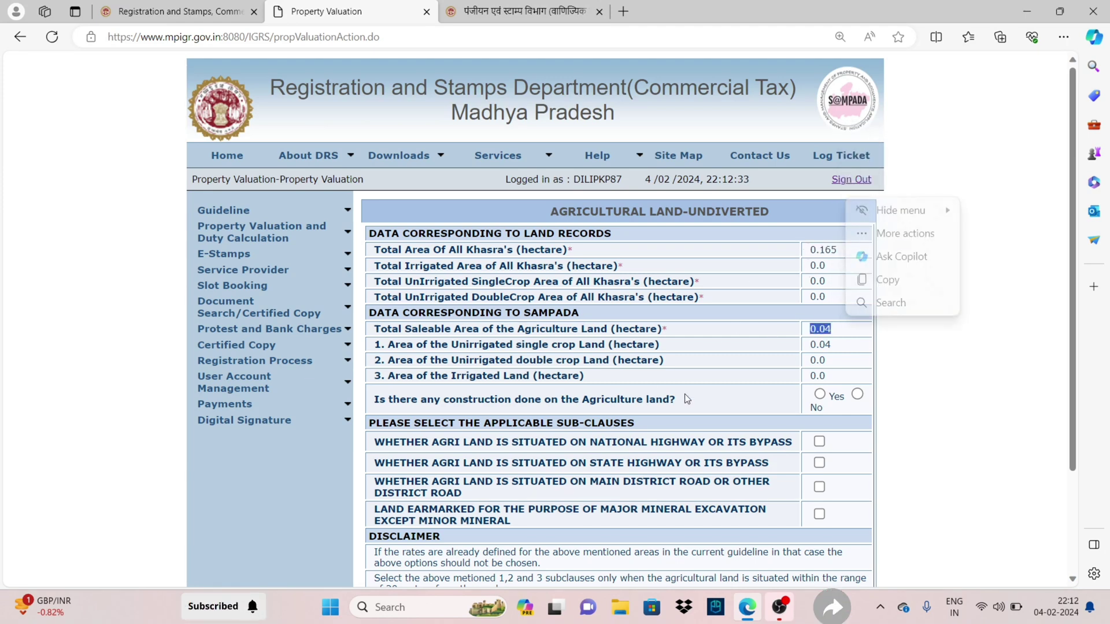
pyautogui.doubleClick(818, 250)
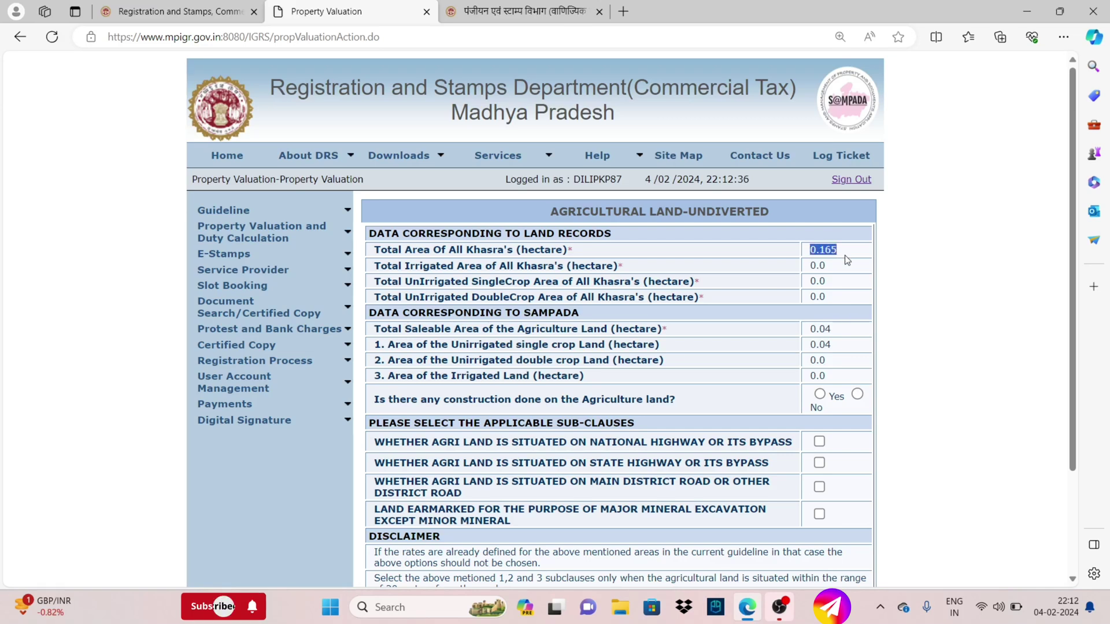
pyautogui.doubleClick(820, 328)
pyautogui.doubleClick(816, 345)
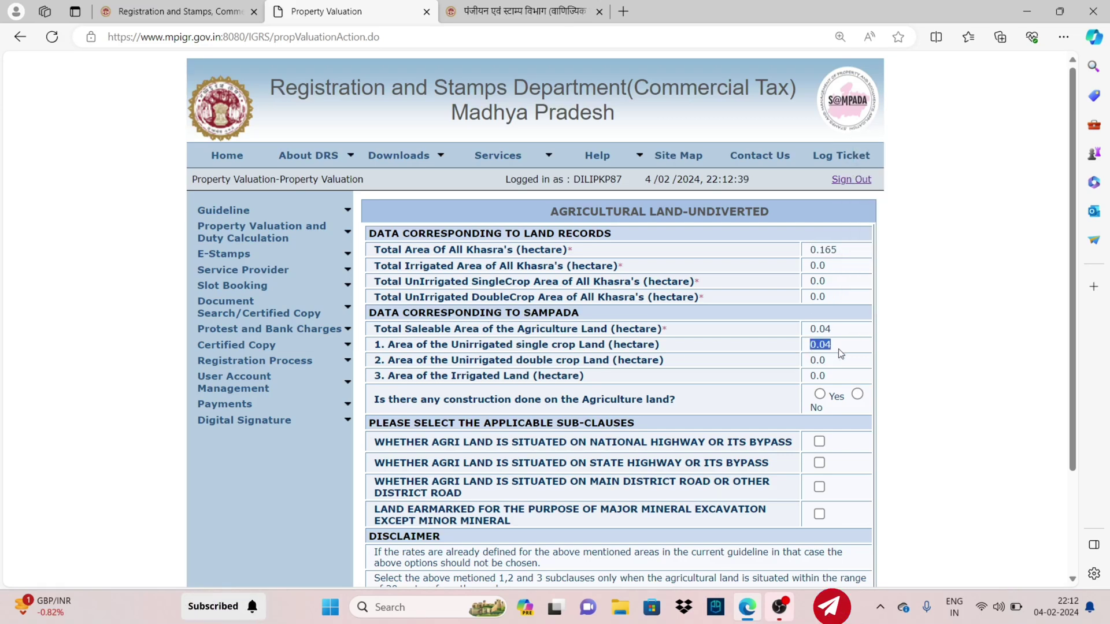
pyautogui.doubleClick(818, 376)
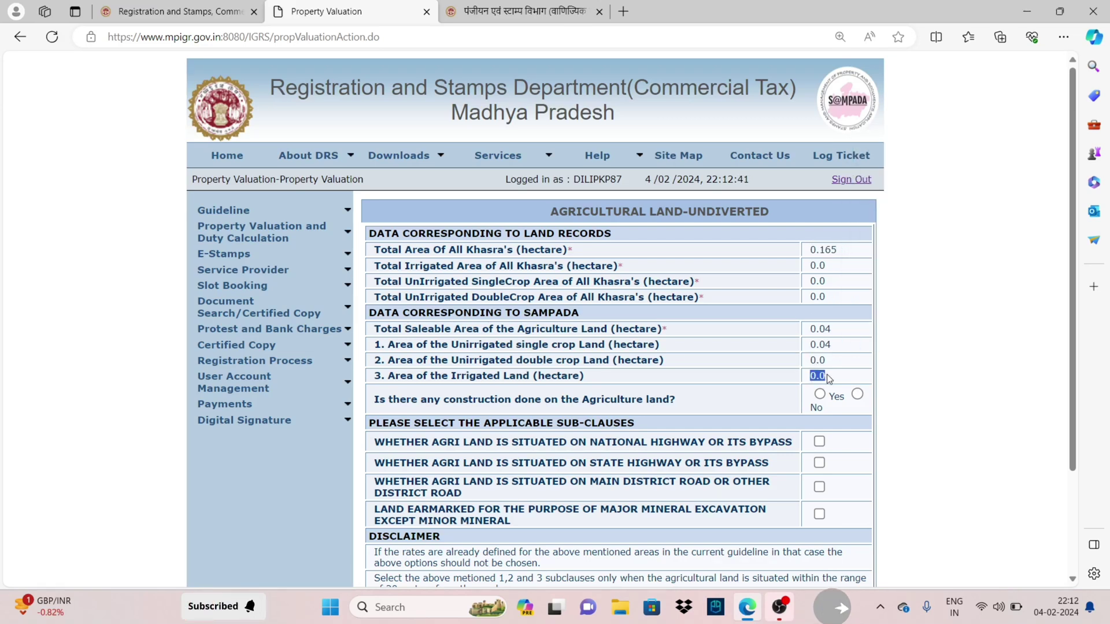
pyautogui.doubleClick(819, 360)
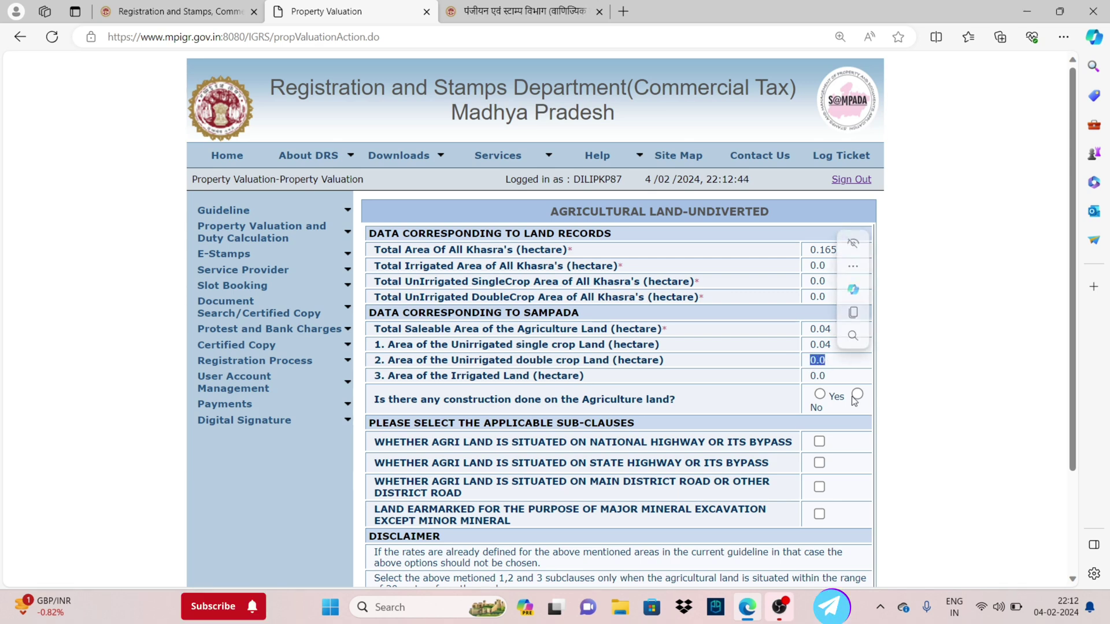
# Answer No to construction on the land, leaving the highway and district road sub-clauses unticked
pyautogui.moveTo(676, 400); pyautogui.dragTo(373, 399)
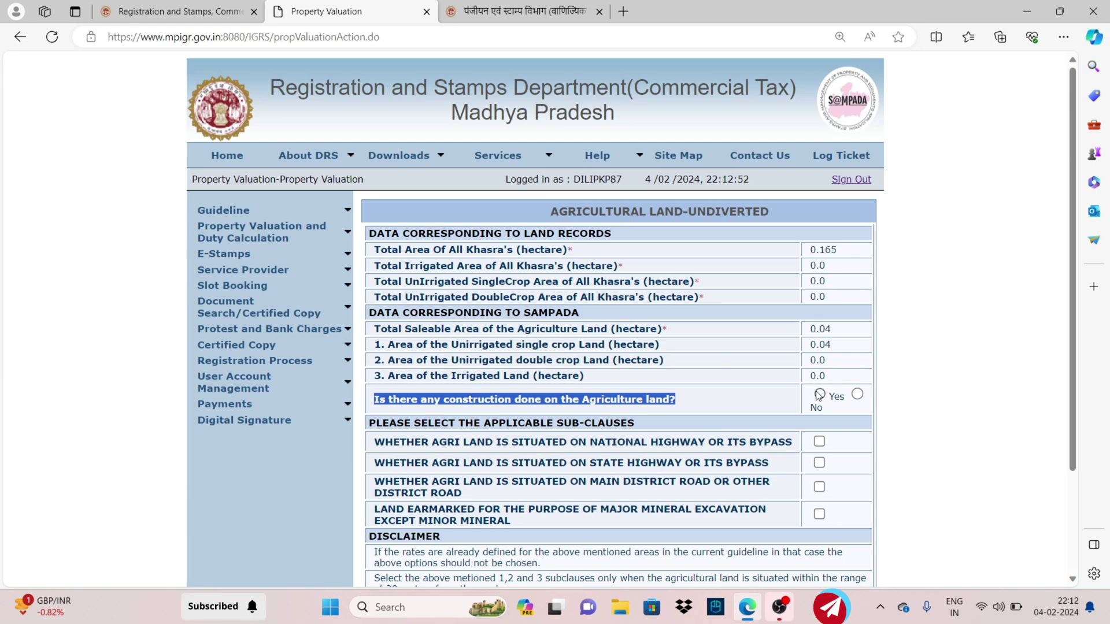
pyautogui.click(858, 394)
pyautogui.scroll(-2, 803, 409)
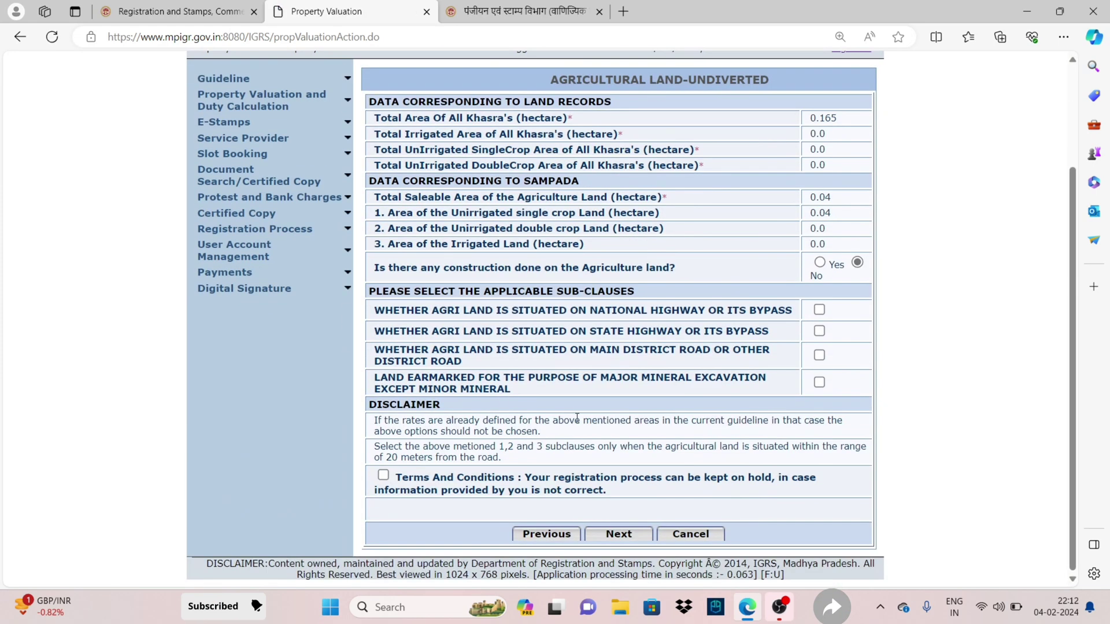
pyautogui.moveTo(717, 316); pyautogui.dragTo(702, 341)
pyautogui.moveTo(590, 353); pyautogui.dragTo(680, 354)
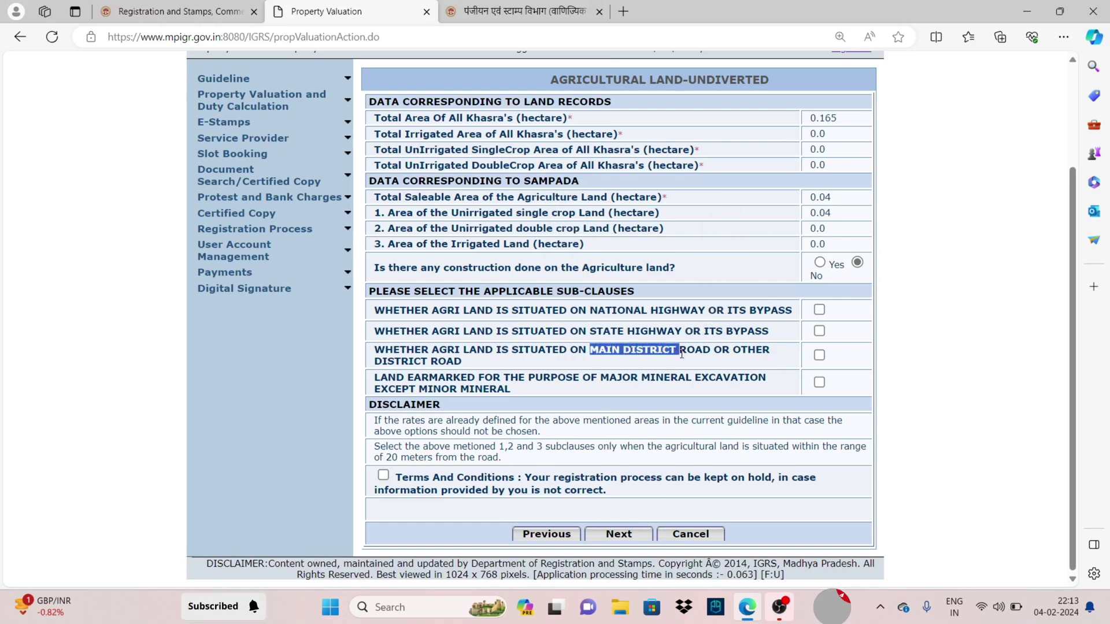
# Review the Conveyance/Sale duty details, noting the AGRICULTURAL LAND market value 40840 and its valuation ID
pyautogui.click(832, 321)
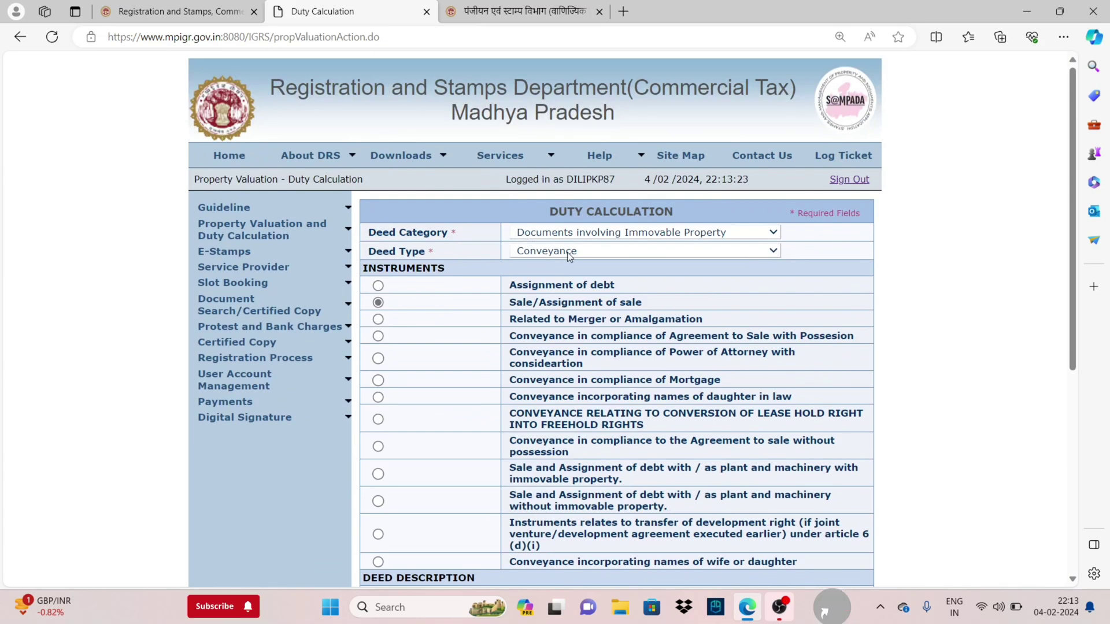
pyautogui.scroll(-3, 610, 290)
pyautogui.scroll(-2, 609, 291)
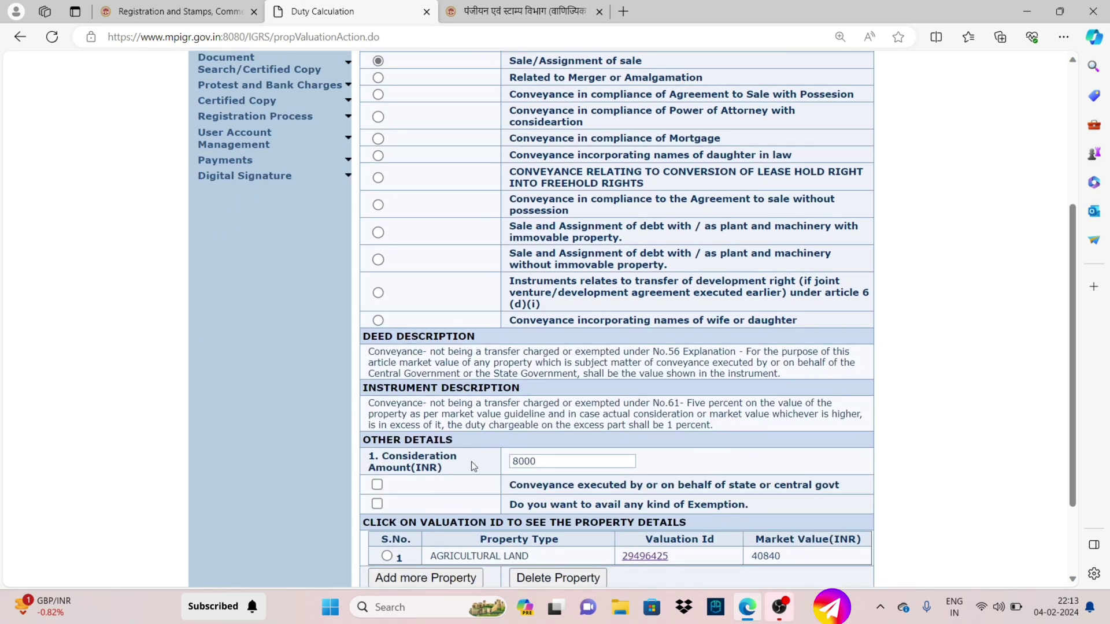
pyautogui.scroll(-2, 760, 469)
pyautogui.doubleClick(766, 475)
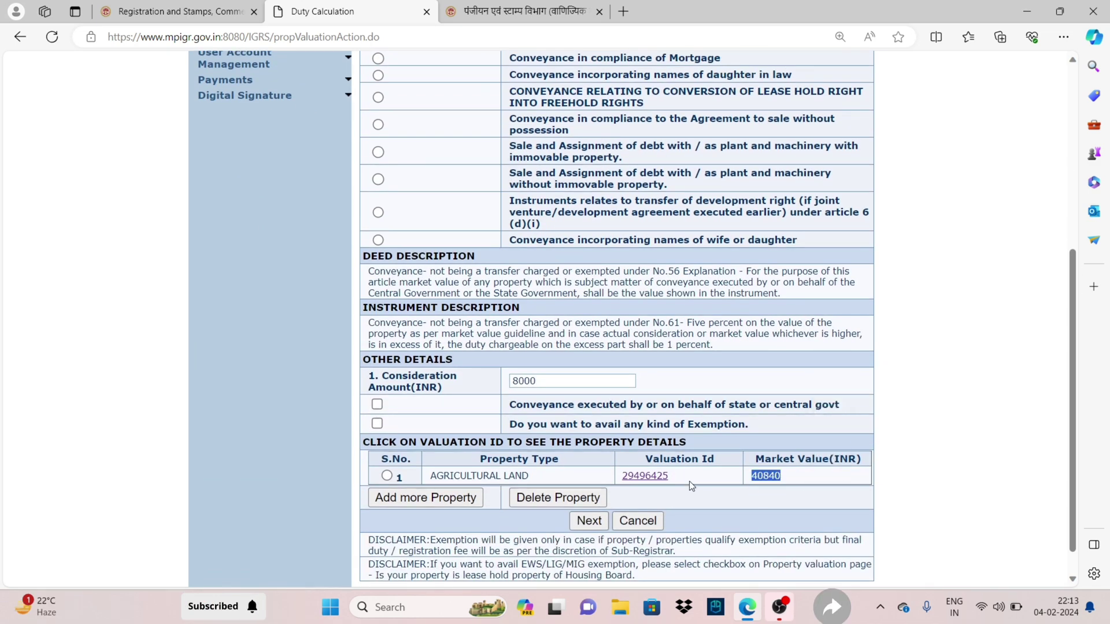
pyautogui.moveTo(677, 476); pyautogui.dragTo(626, 479)
pyautogui.moveTo(557, 482); pyautogui.dragTo(436, 478)
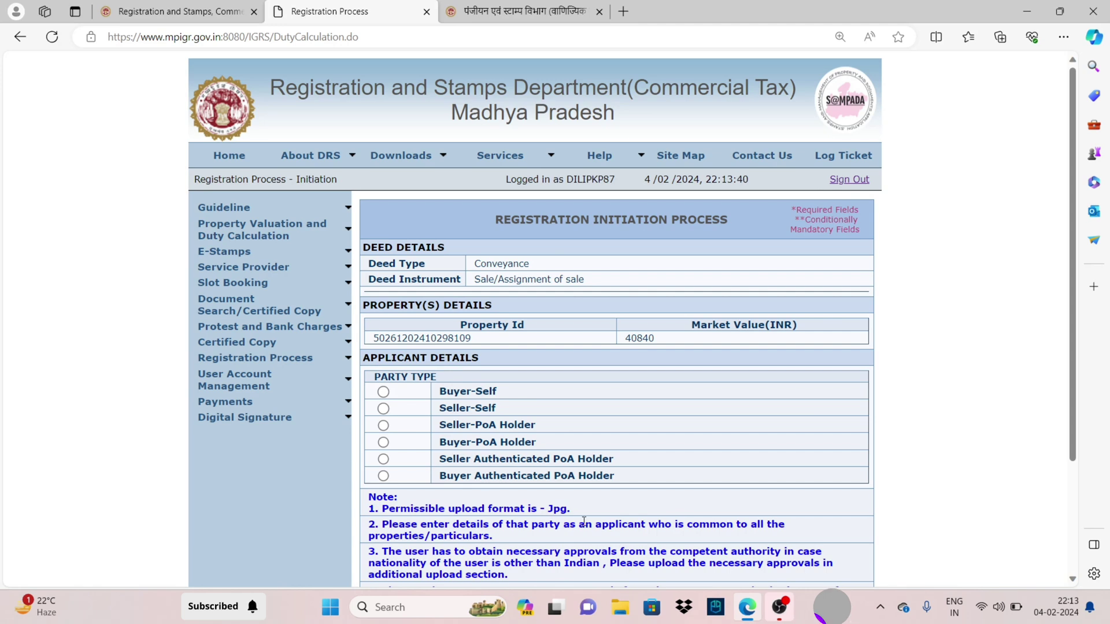
# Choose Seller-Self over the PoA holder options and move the applicant kind to Individual
pyautogui.moveTo(438, 409); pyautogui.dragTo(539, 425)
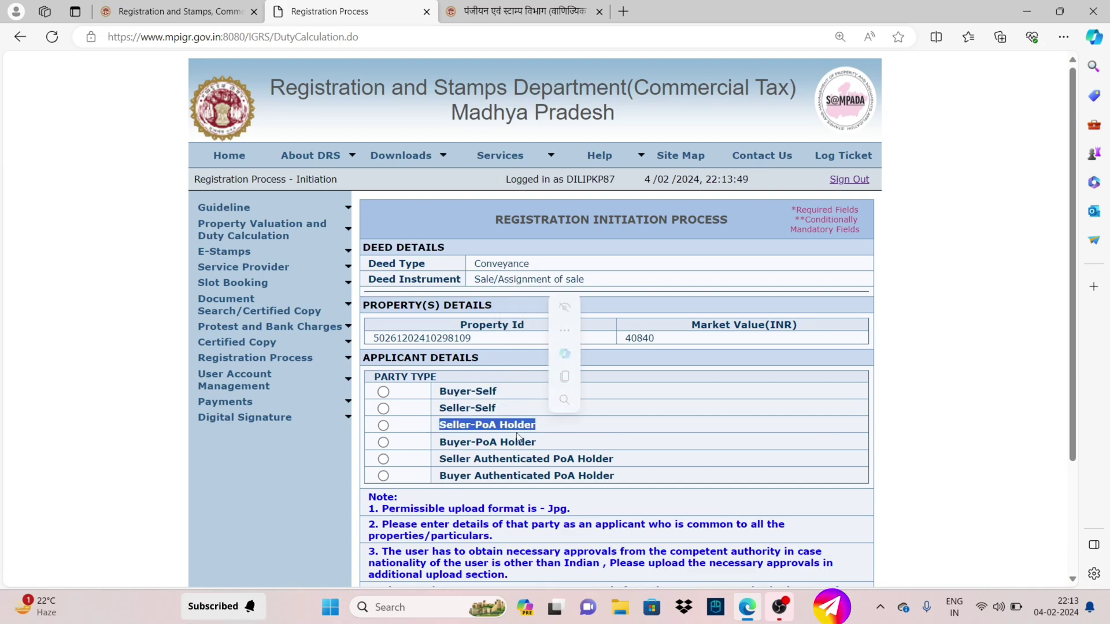
pyautogui.moveTo(447, 443); pyautogui.dragTo(566, 447)
pyautogui.moveTo(447, 459); pyautogui.dragTo(609, 472)
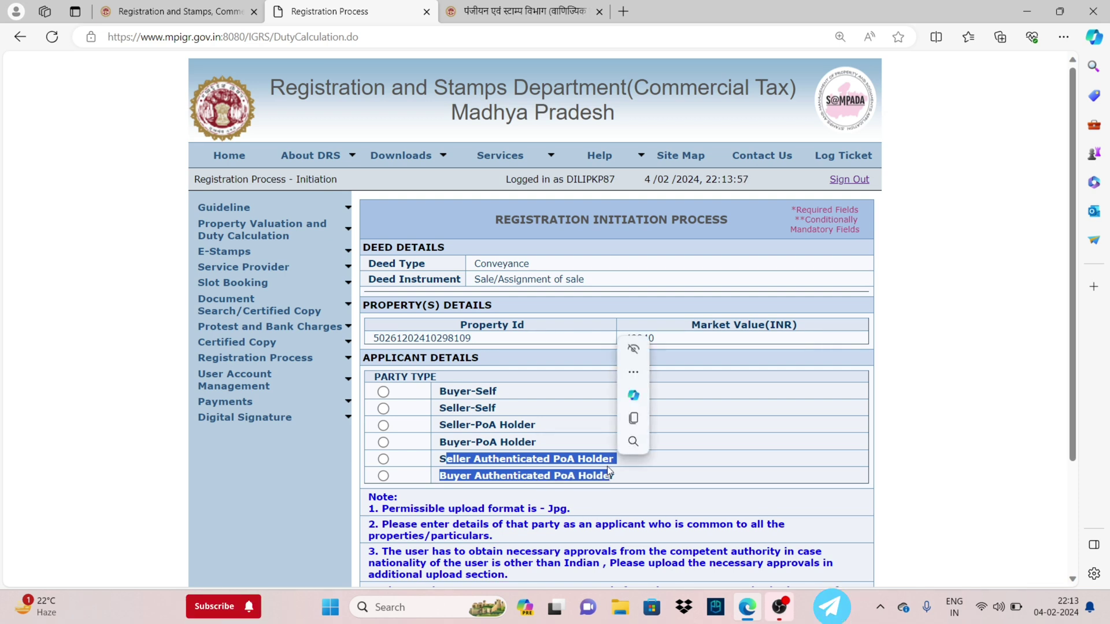
pyautogui.click(383, 410)
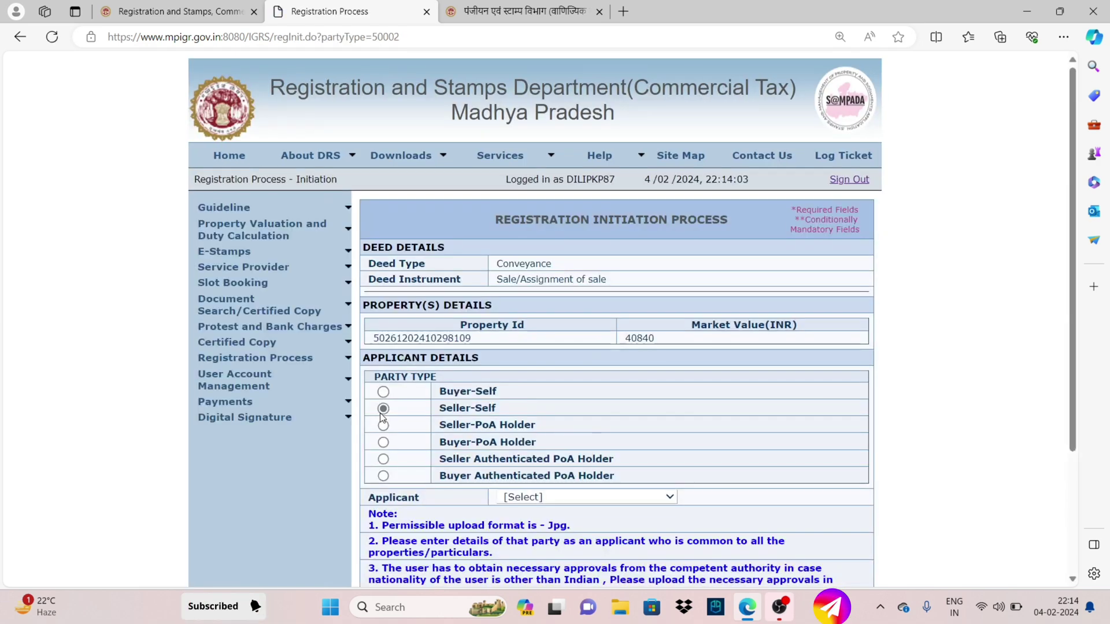
pyautogui.scroll(-1, 381, 418)
pyautogui.moveTo(380, 420); pyautogui.dragTo(453, 418)
pyautogui.click(522, 419)
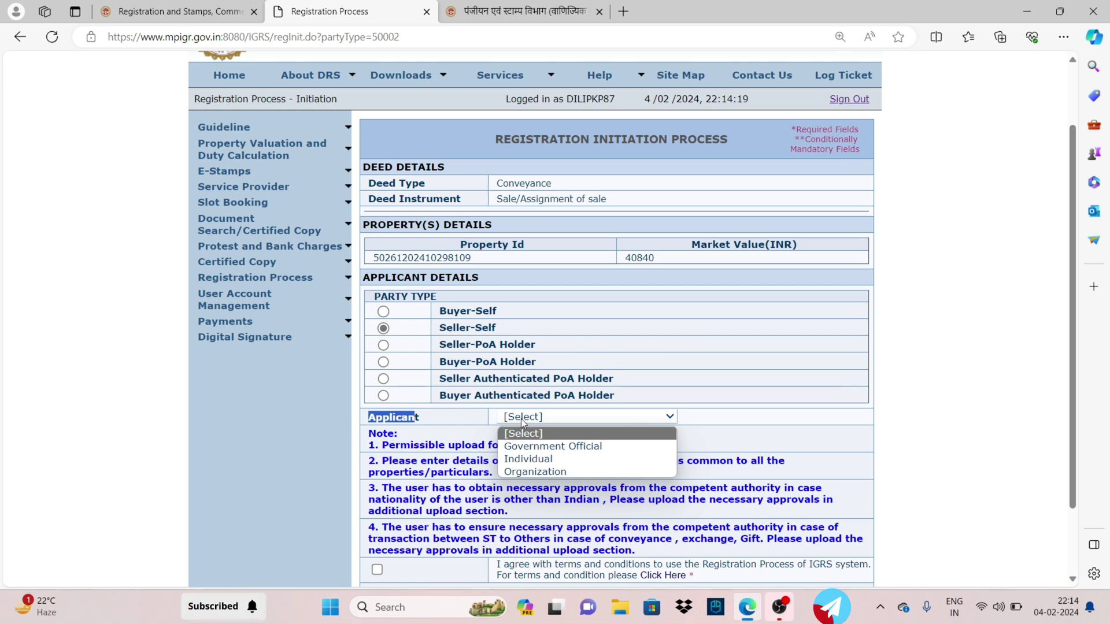
pyautogui.press('Down')
pyautogui.press('Down')
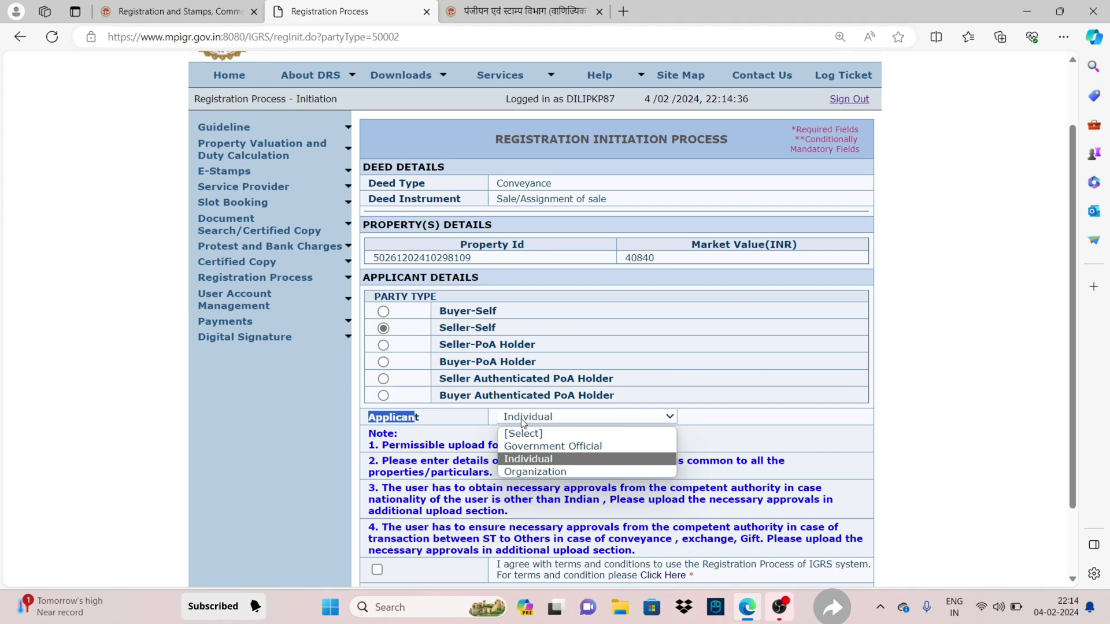
# Confirm Individual as applicant and compare relationship options for Female and Male, keeping gender Male
pyautogui.click(527, 459)
pyautogui.scroll(-5, 414, 223)
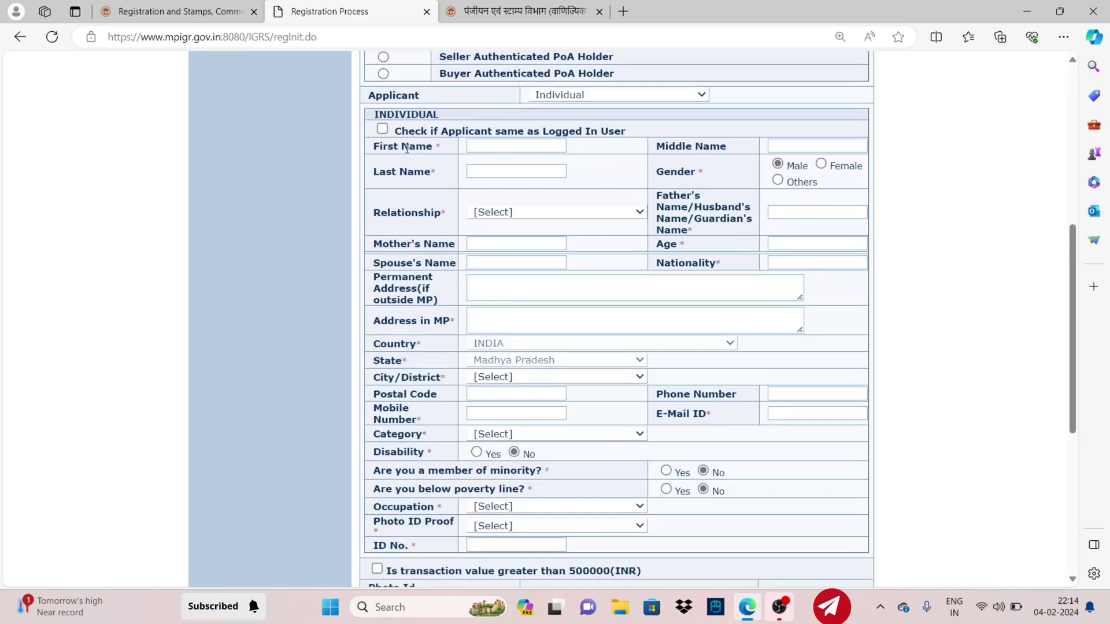
pyautogui.moveTo(413, 149); pyautogui.dragTo(428, 147)
pyautogui.moveTo(674, 146); pyautogui.dragTo(710, 146)
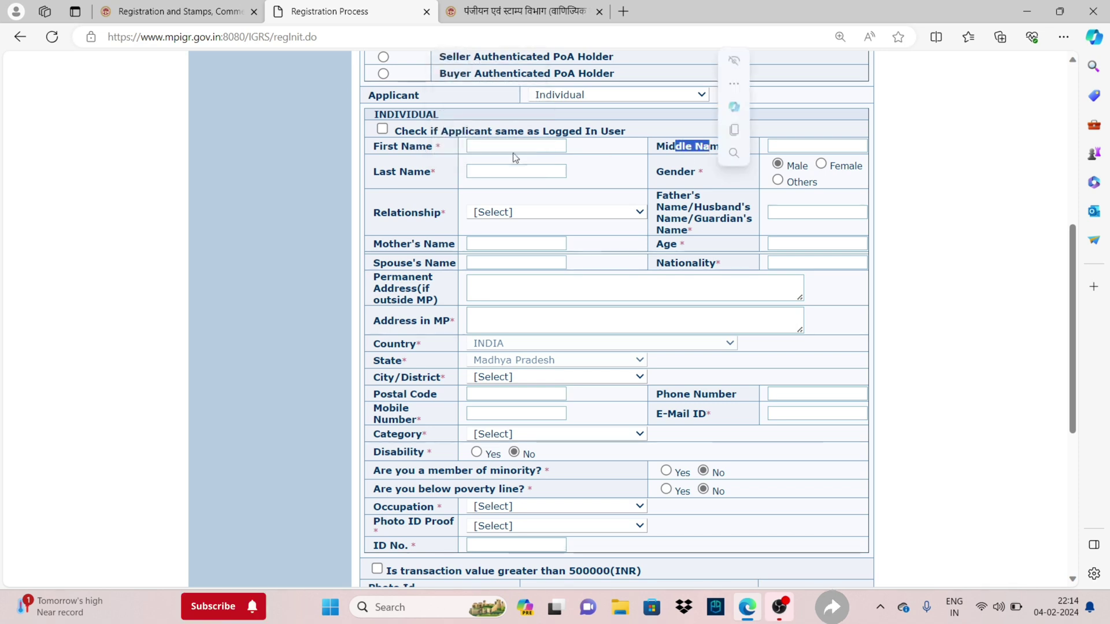
pyautogui.moveTo(437, 169); pyautogui.dragTo(431, 170)
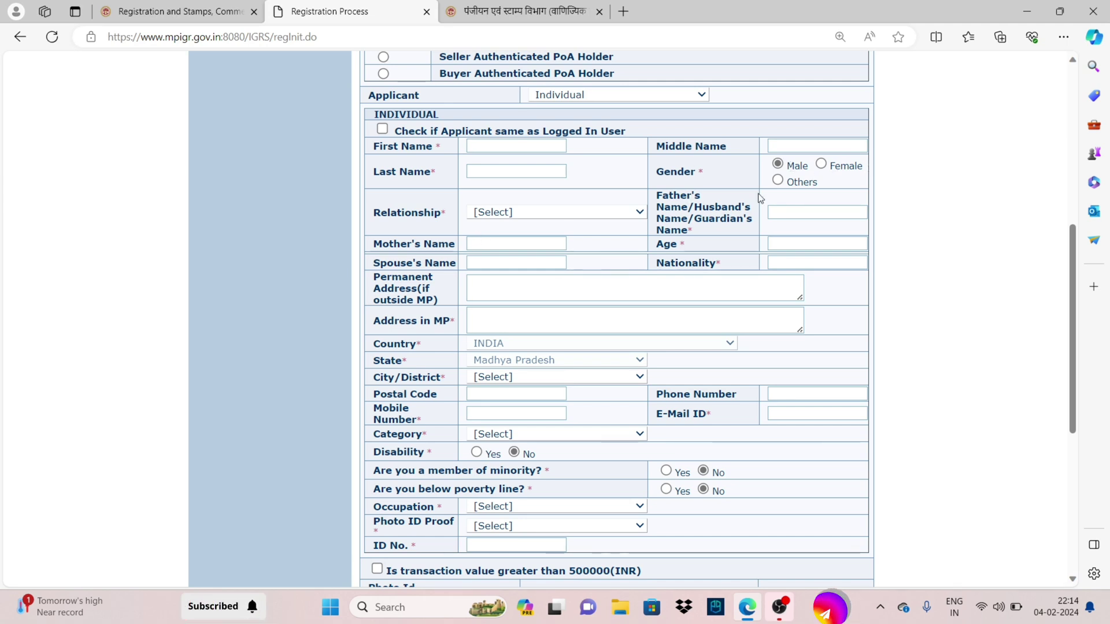
pyautogui.click(516, 212)
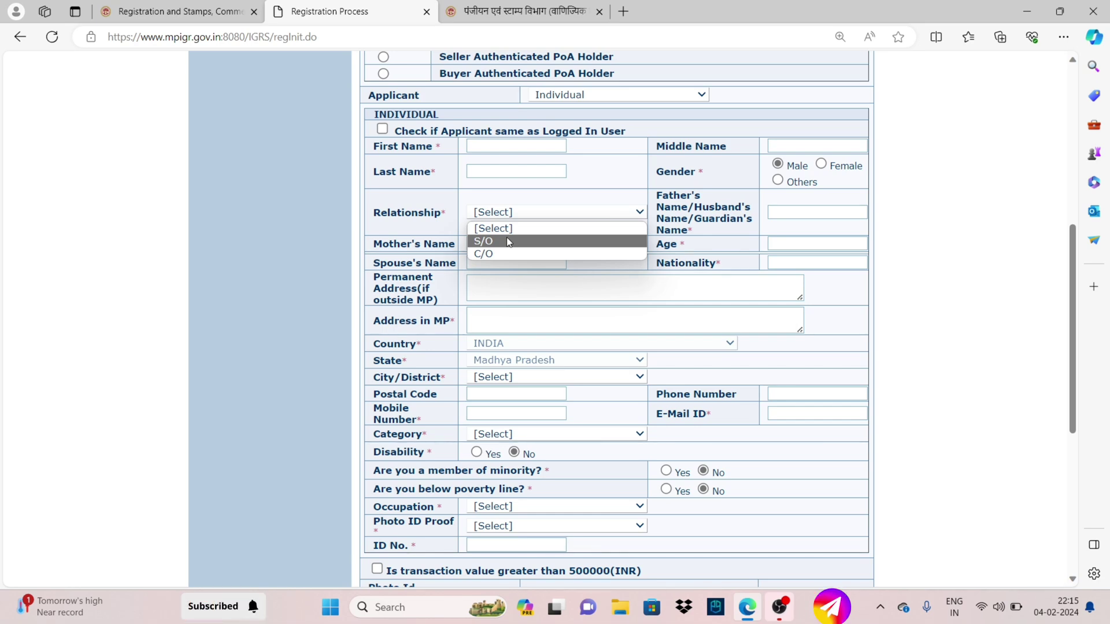
pyautogui.click(831, 167)
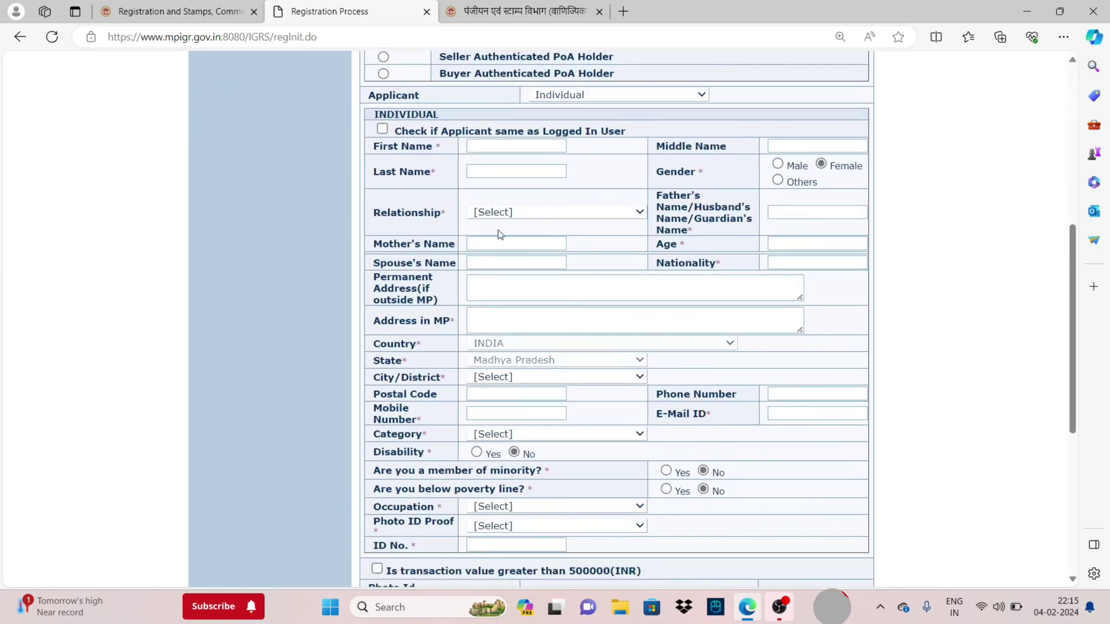
pyautogui.click(502, 213)
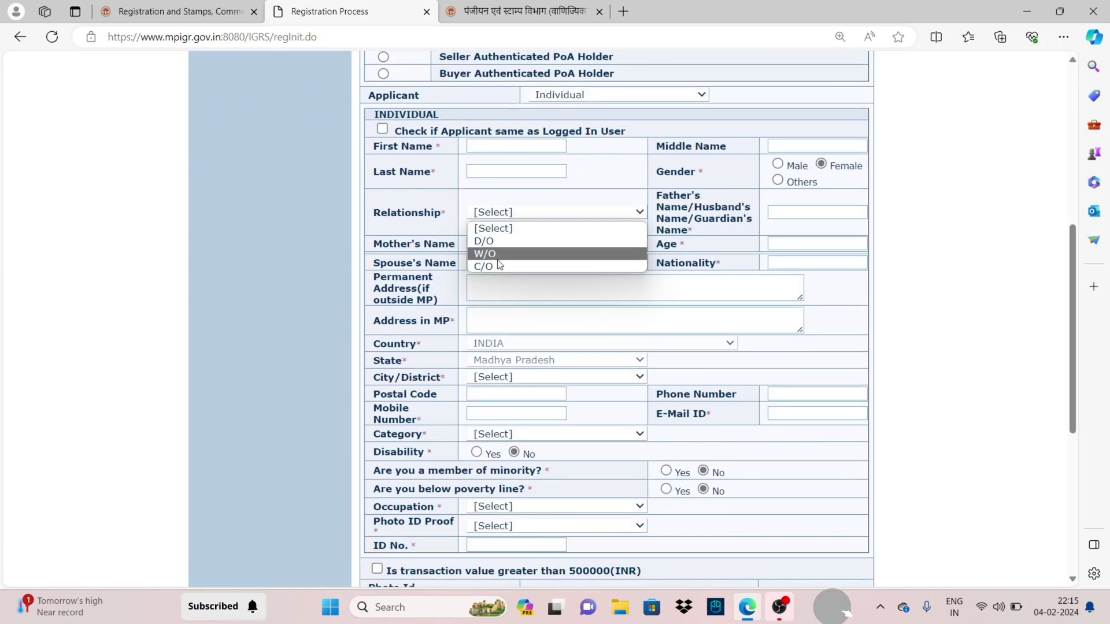
pyautogui.click(778, 165)
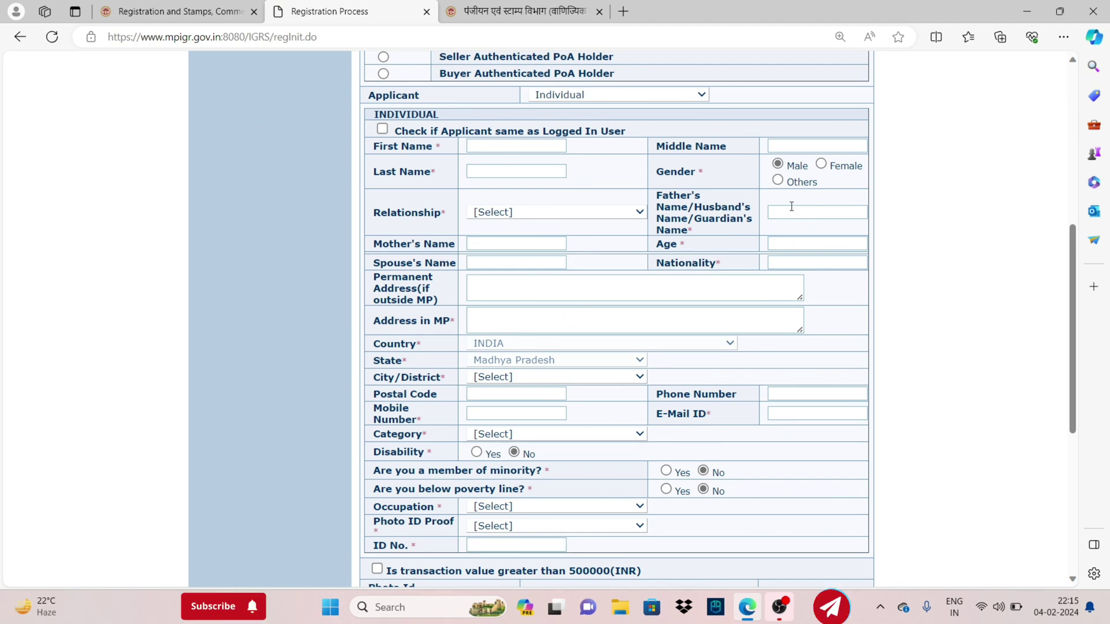
# Set the seller's nationality to INDIAN and district to SINGROLI
pyautogui.moveTo(698, 263); pyautogui.dragTo(713, 263)
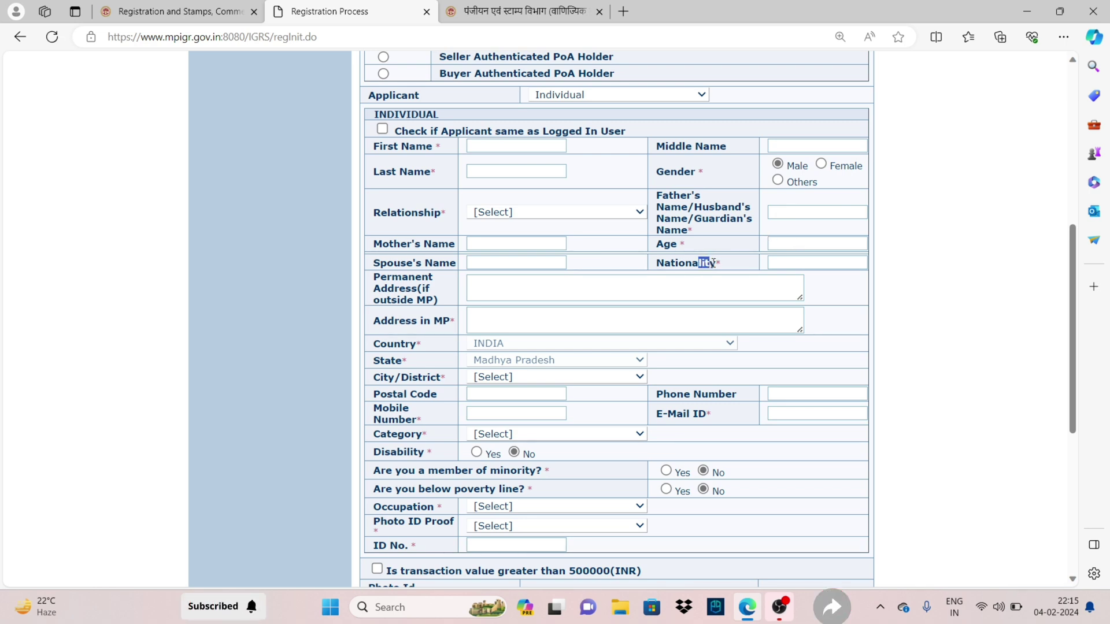
pyautogui.click(781, 263)
pyautogui.click(792, 330)
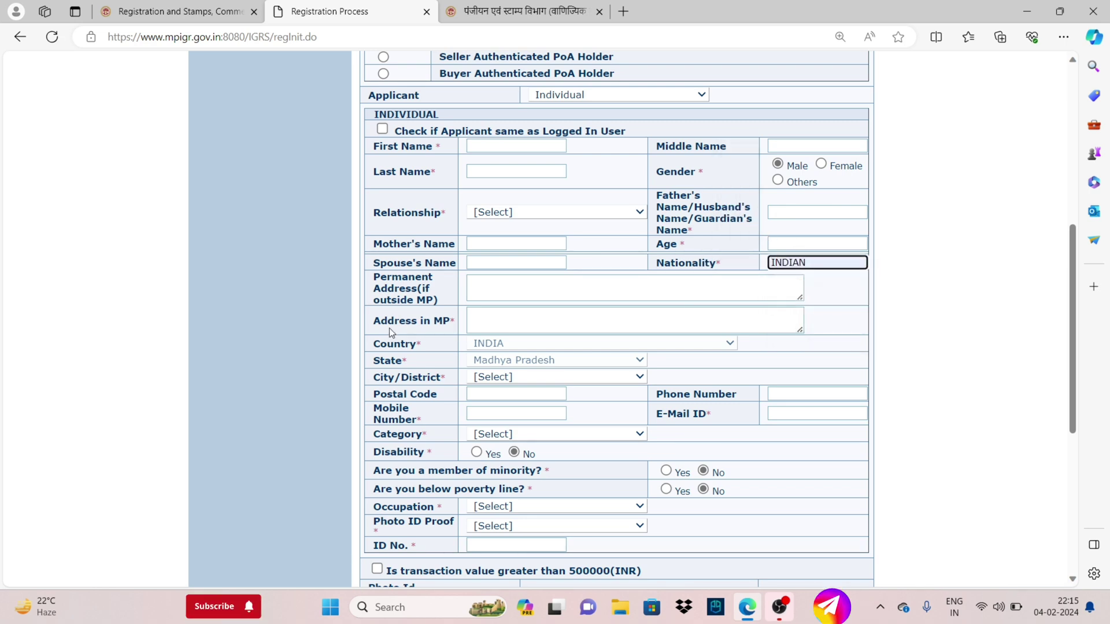
pyautogui.moveTo(372, 277); pyautogui.dragTo(440, 315)
pyautogui.scroll(-2, 426, 354)
pyautogui.scroll(-5, 520, 289)
pyautogui.scroll(5, 538, 218)
pyautogui.click(528, 269)
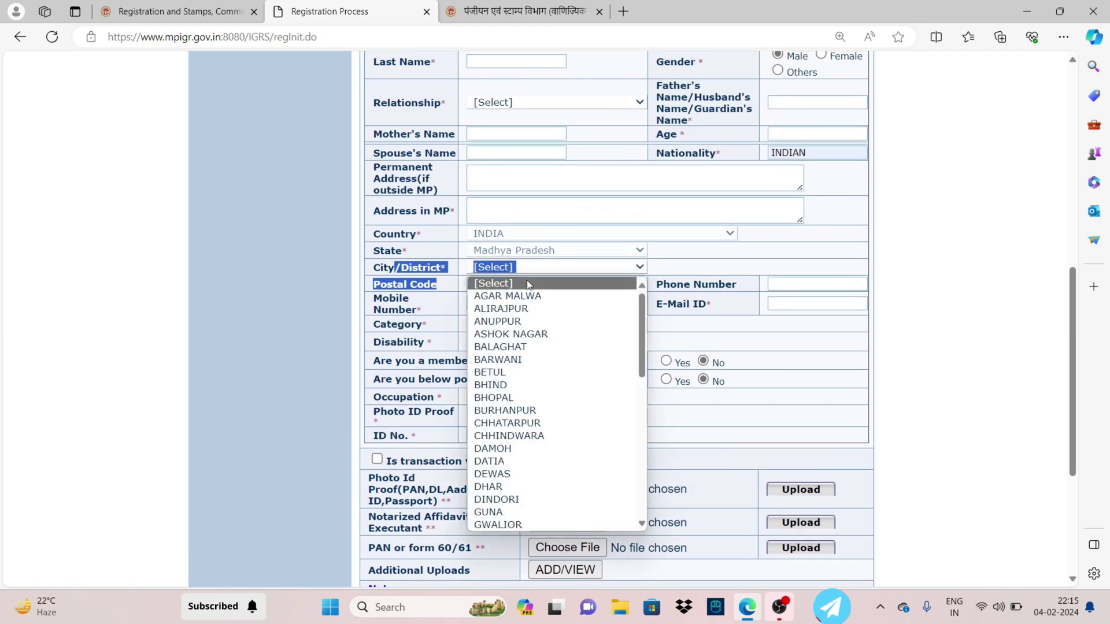
pyautogui.scroll(-10, 491, 384)
pyautogui.click(480, 474)
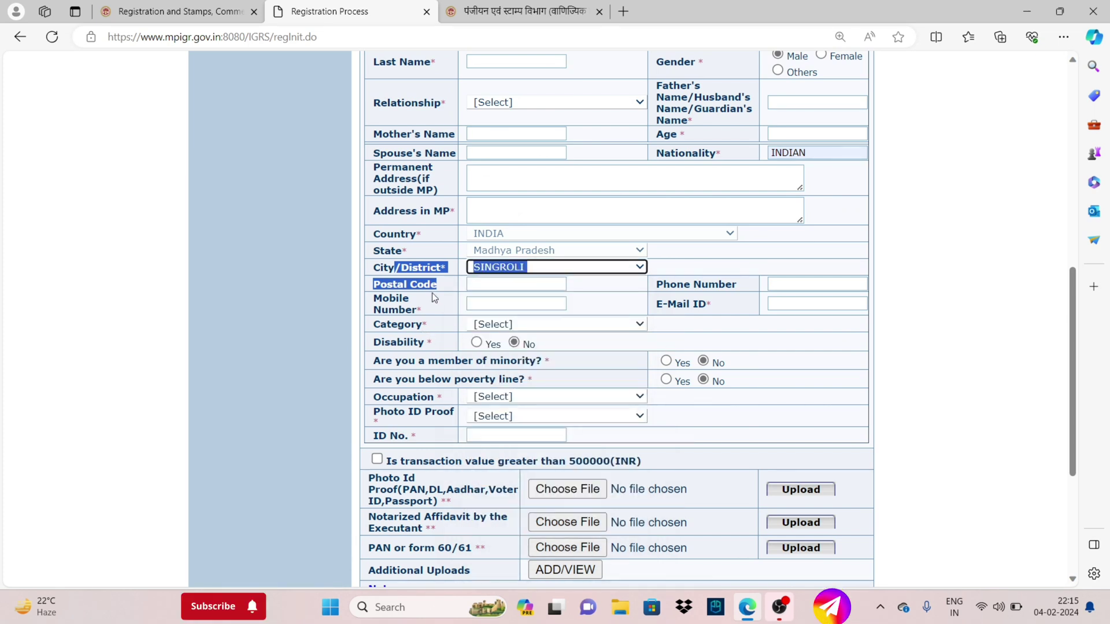
# Set the seller's category to OBC and occupation to UNEMPLOYEED
pyautogui.click(501, 325)
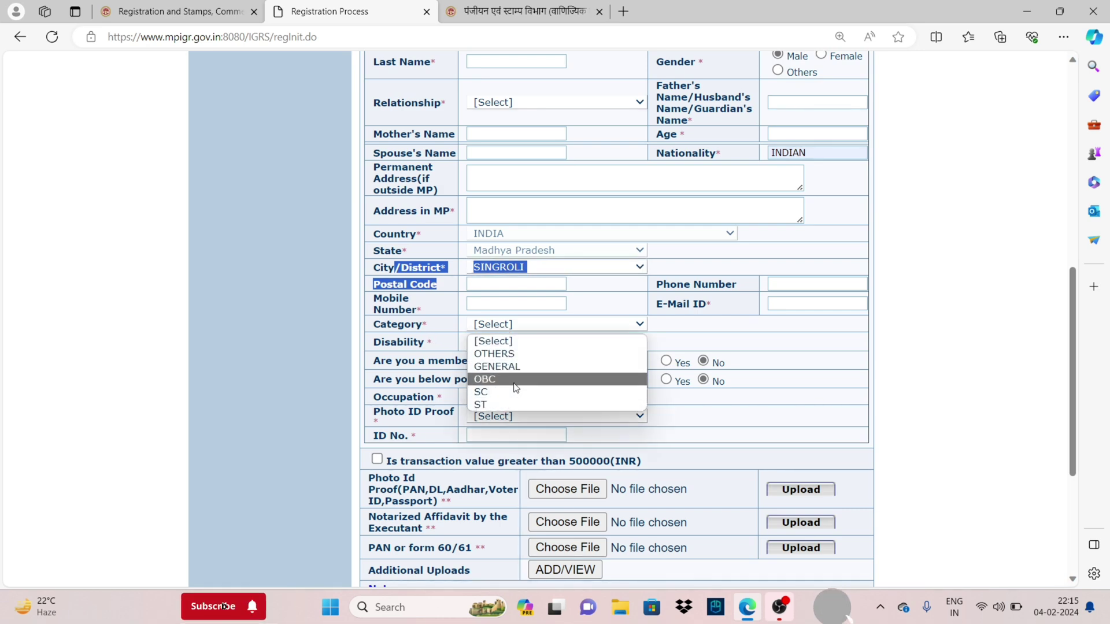
pyautogui.click(485, 379)
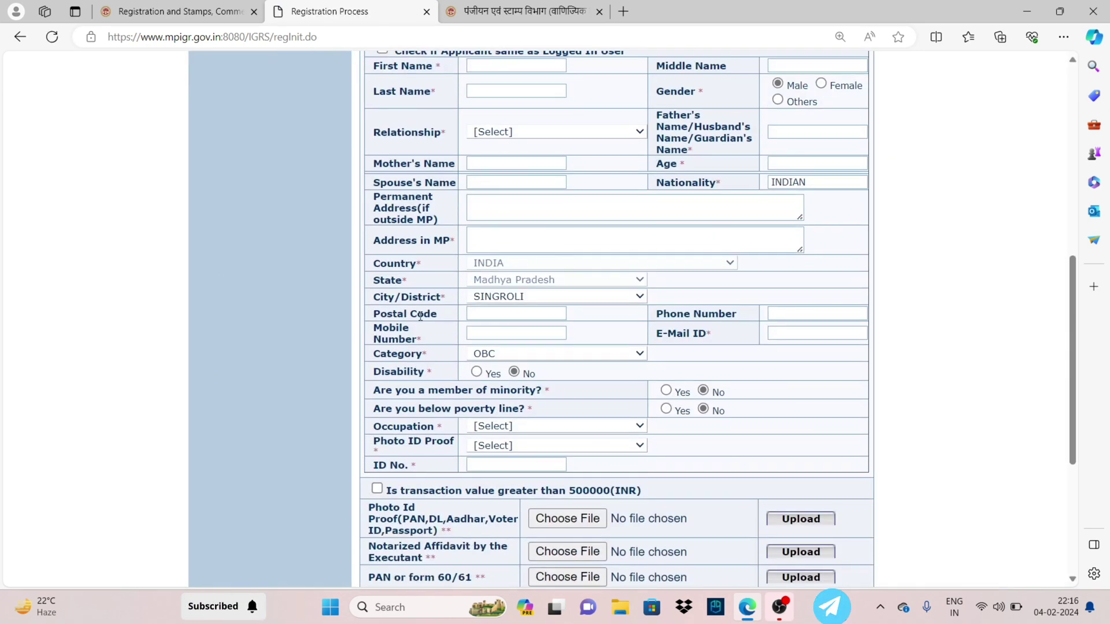
pyautogui.scroll(-2, 429, 385)
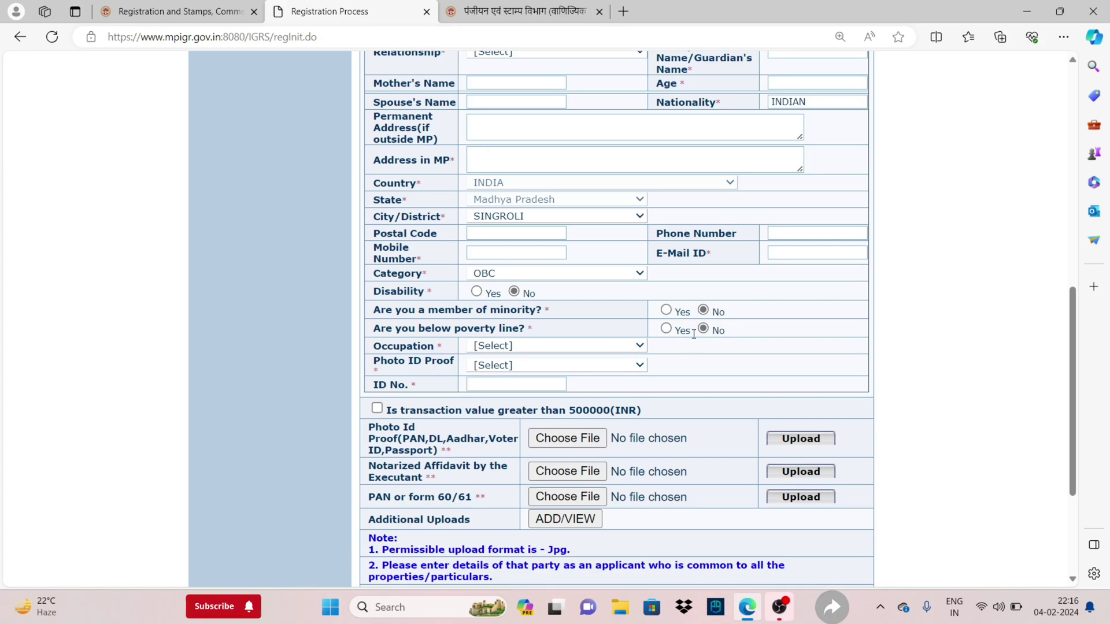
pyautogui.moveTo(382, 343); pyautogui.dragTo(379, 371)
pyautogui.click(521, 346)
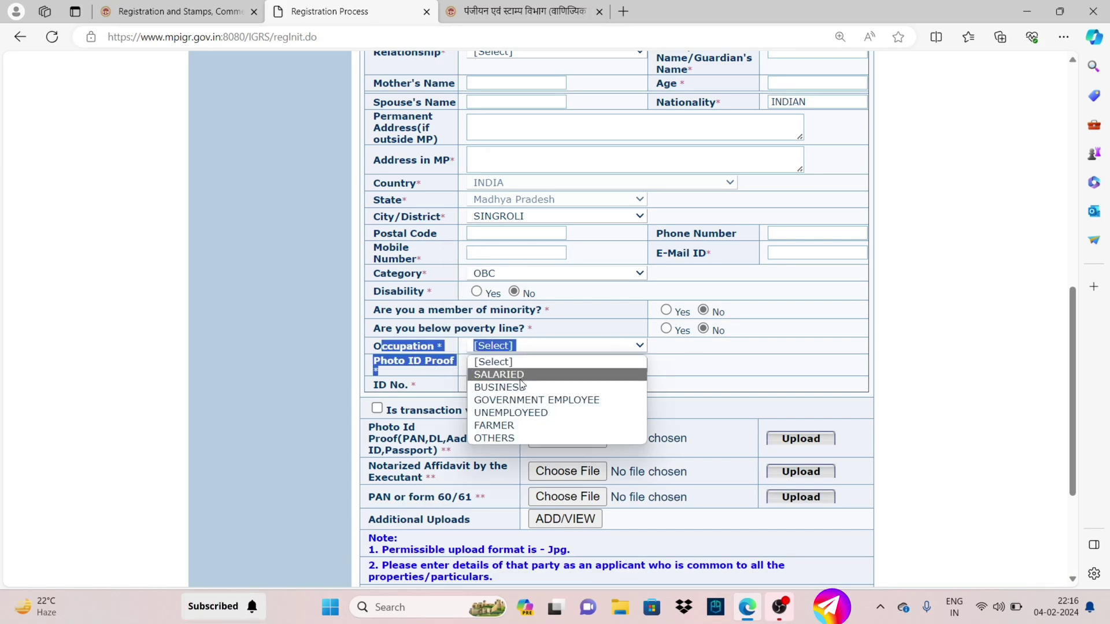
pyautogui.click(517, 414)
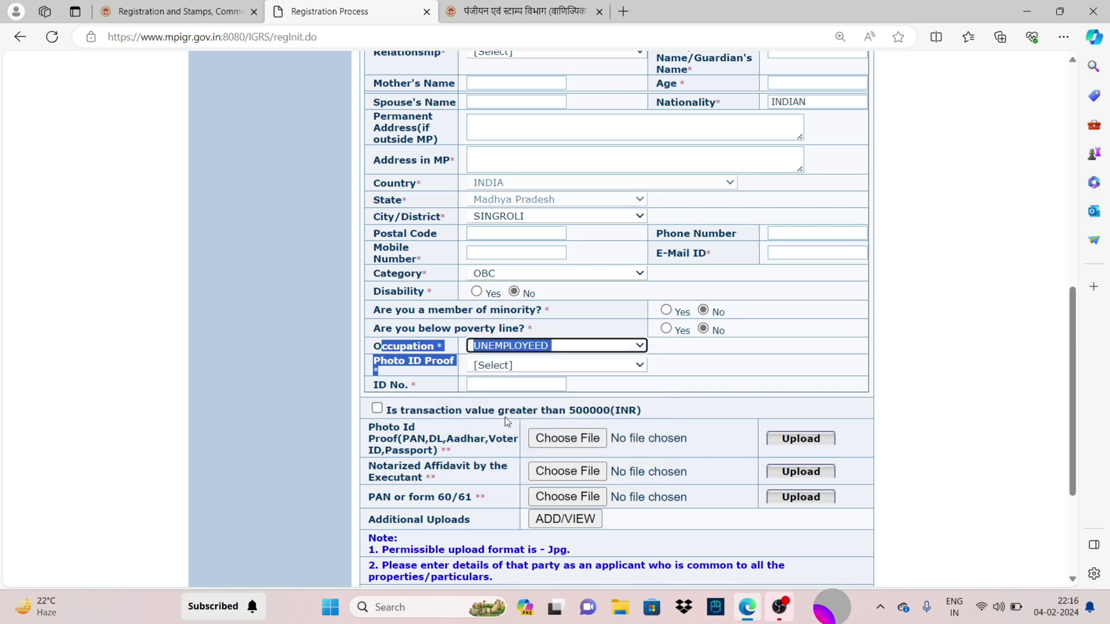
pyautogui.click(399, 391)
# Choose BANK PASSBOOK as the seller's photo ID proof and submit the seller's details
pyautogui.click(507, 368)
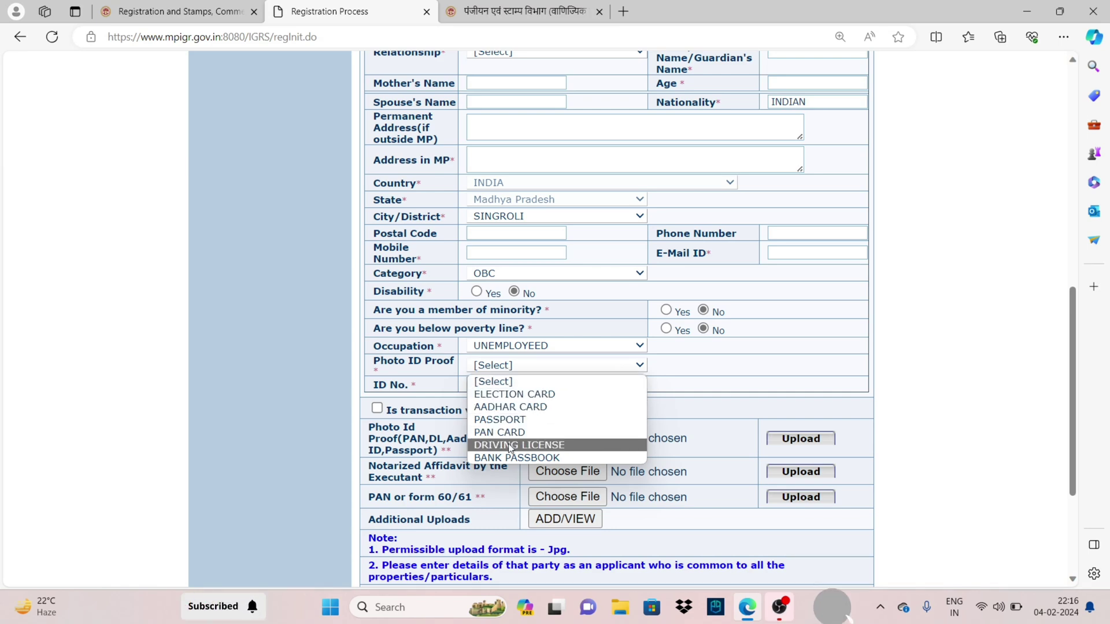
pyautogui.click(515, 460)
pyautogui.moveTo(411, 385); pyautogui.dragTo(379, 385)
pyautogui.moveTo(373, 427); pyautogui.dragTo(437, 452)
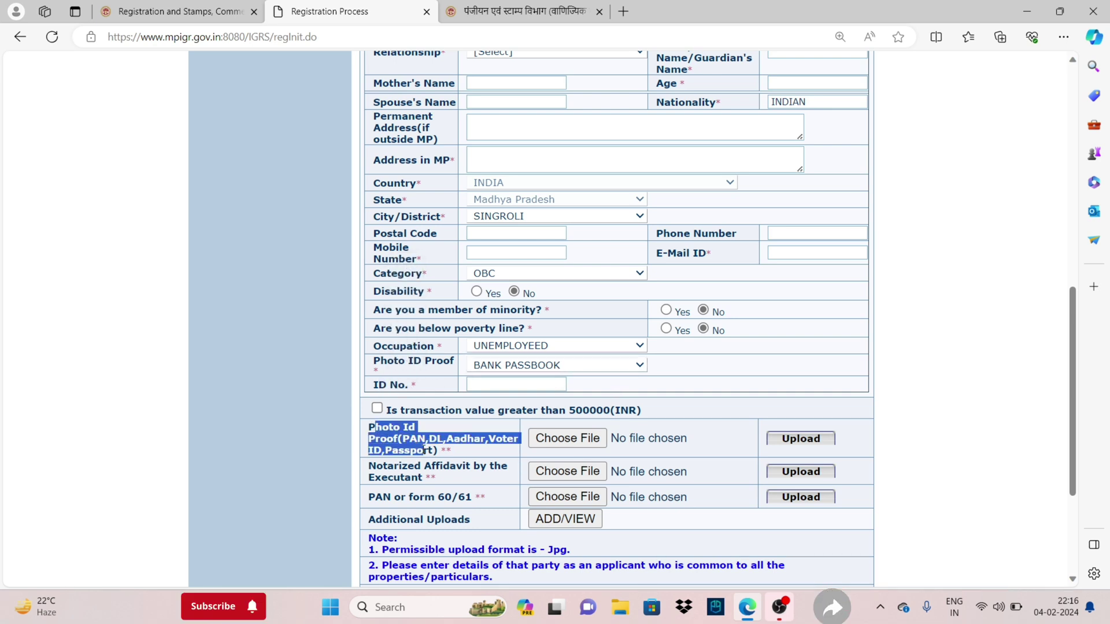
pyautogui.moveTo(411, 385); pyautogui.dragTo(372, 385)
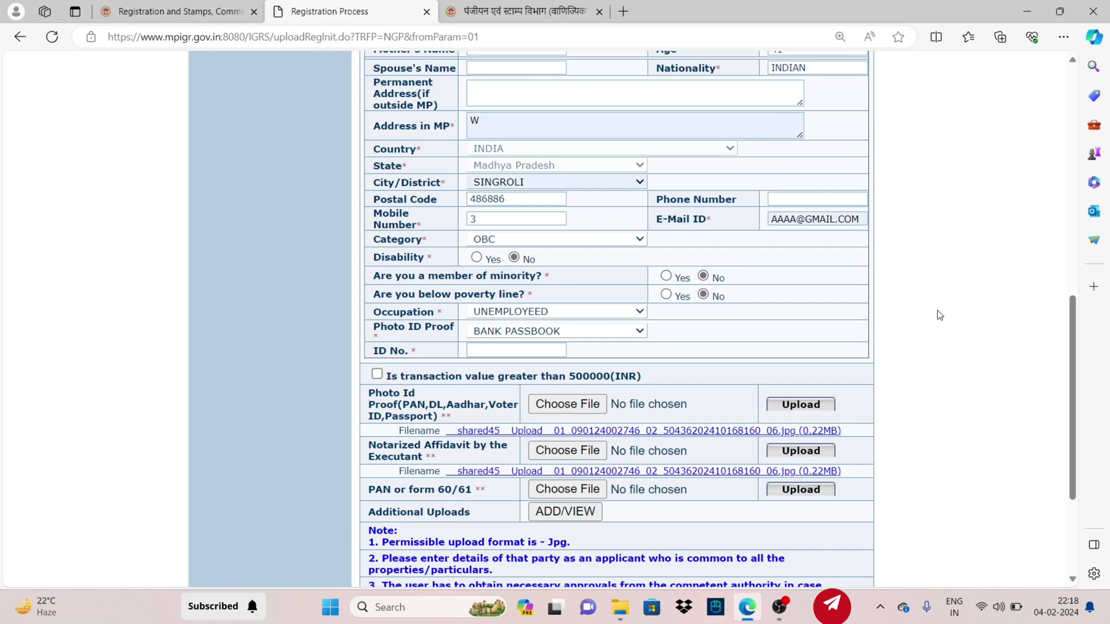
pyautogui.scroll(-3, 800, 243)
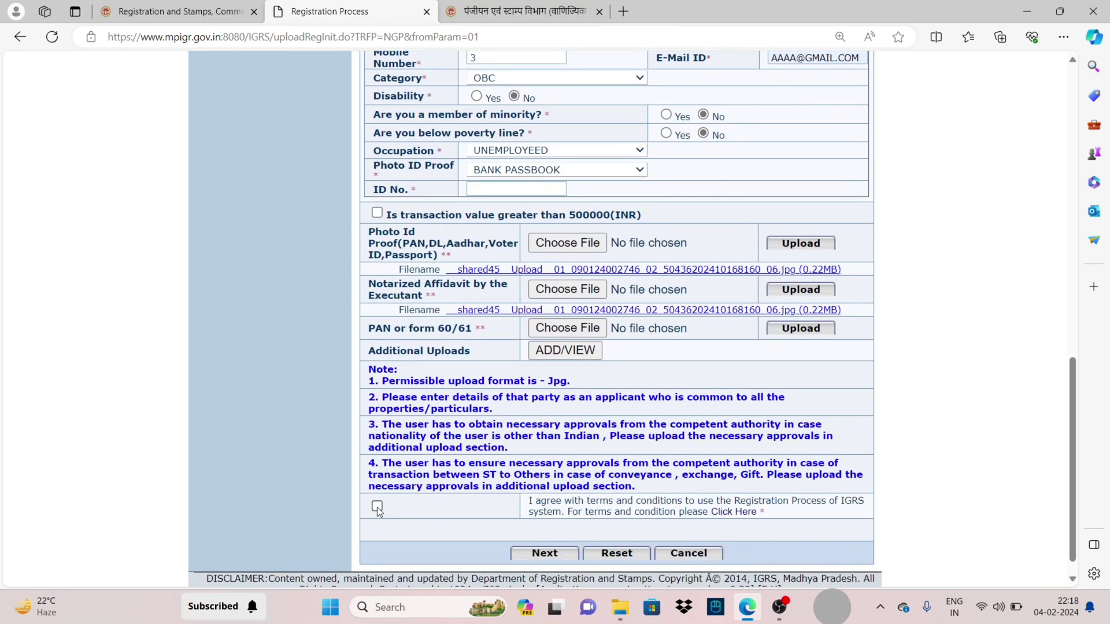
pyautogui.click(531, 559)
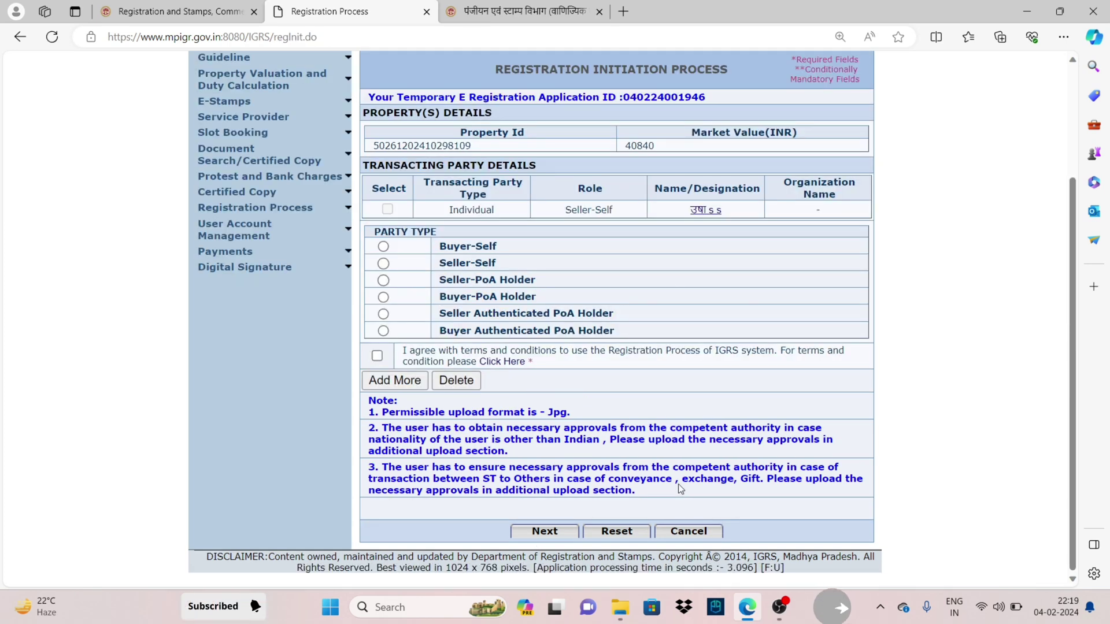
# Set the next party type to Buyer-Self with Individual as the transacting party kind
pyautogui.click(383, 263)
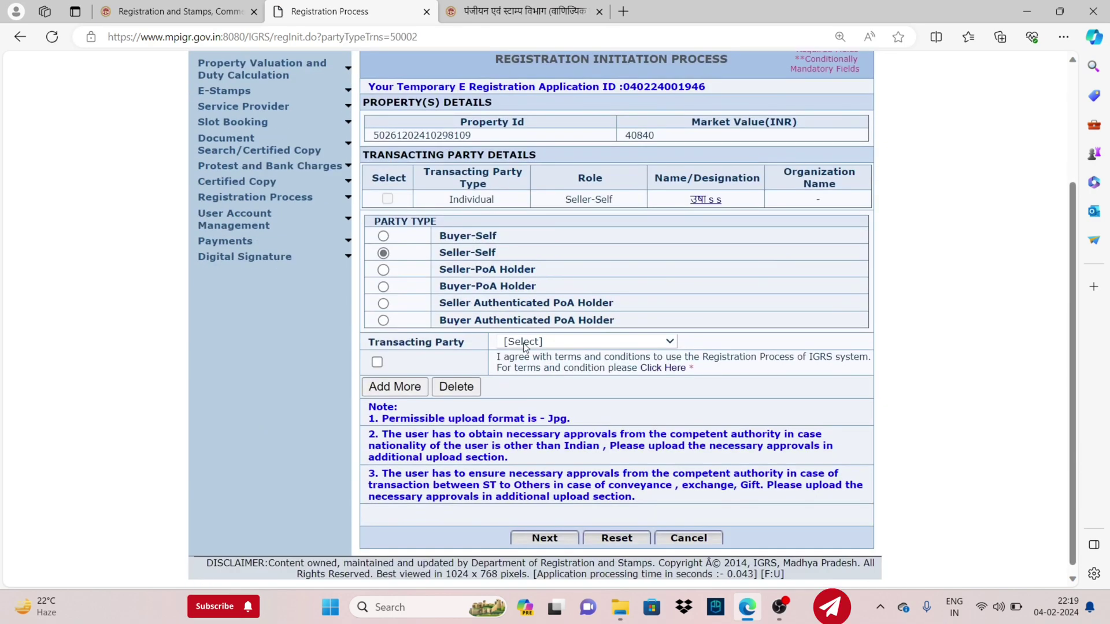
pyautogui.click(525, 345)
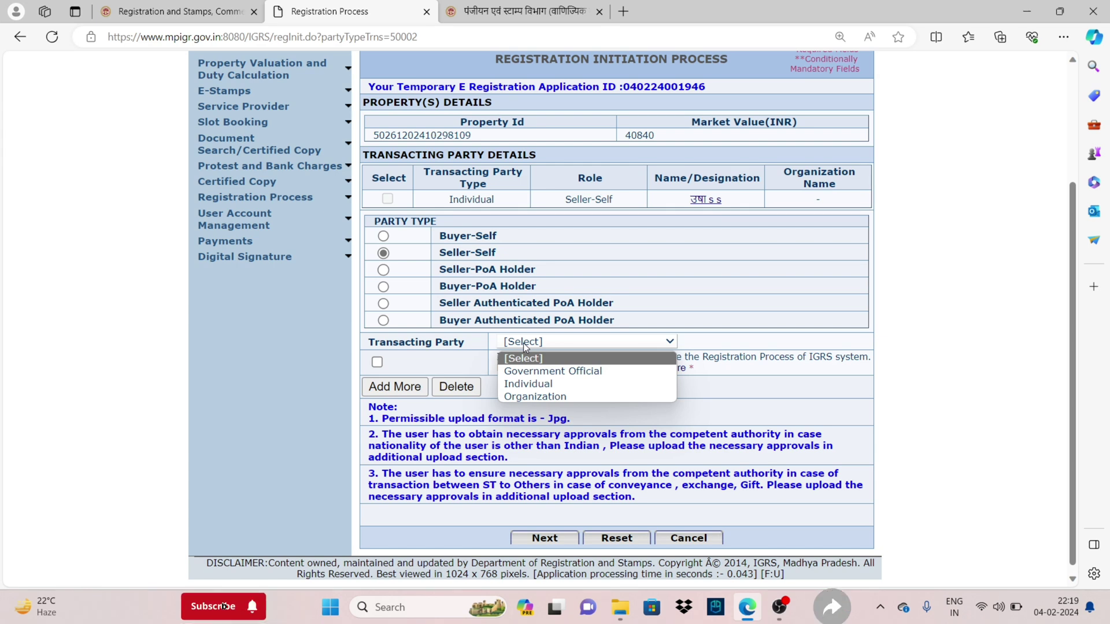
pyautogui.click(383, 236)
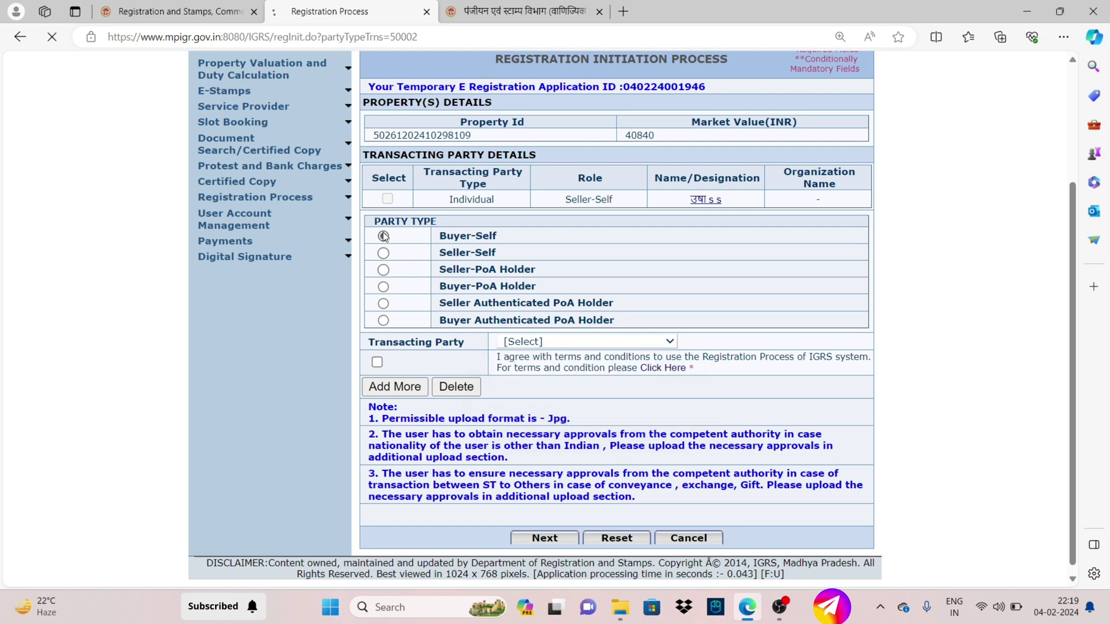
pyautogui.scroll(-3, 382, 231)
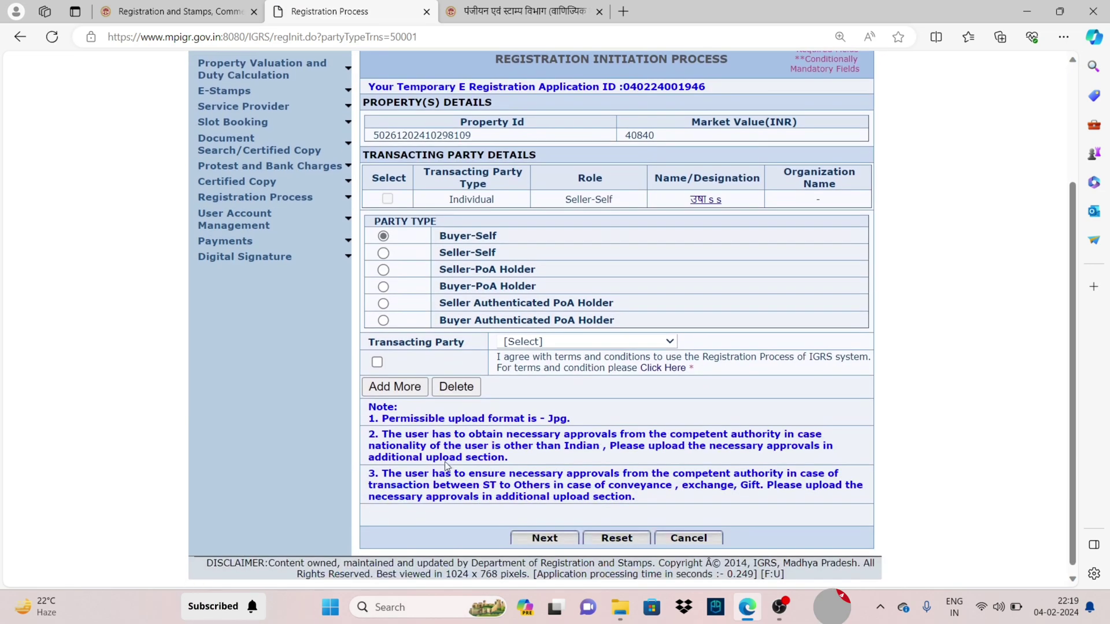
pyautogui.click(564, 343)
pyautogui.click(552, 384)
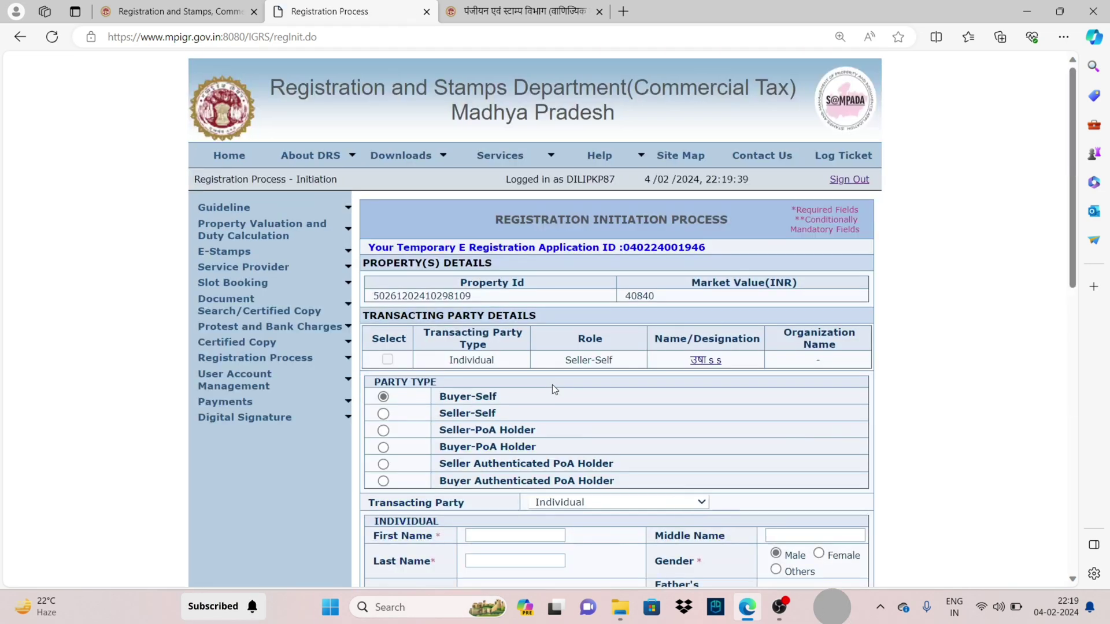
# Start filling the buyer's Nationality, permanent address and address in MP fields
pyautogui.scroll(-4, 528, 337)
pyautogui.scroll(-4, 446, 159)
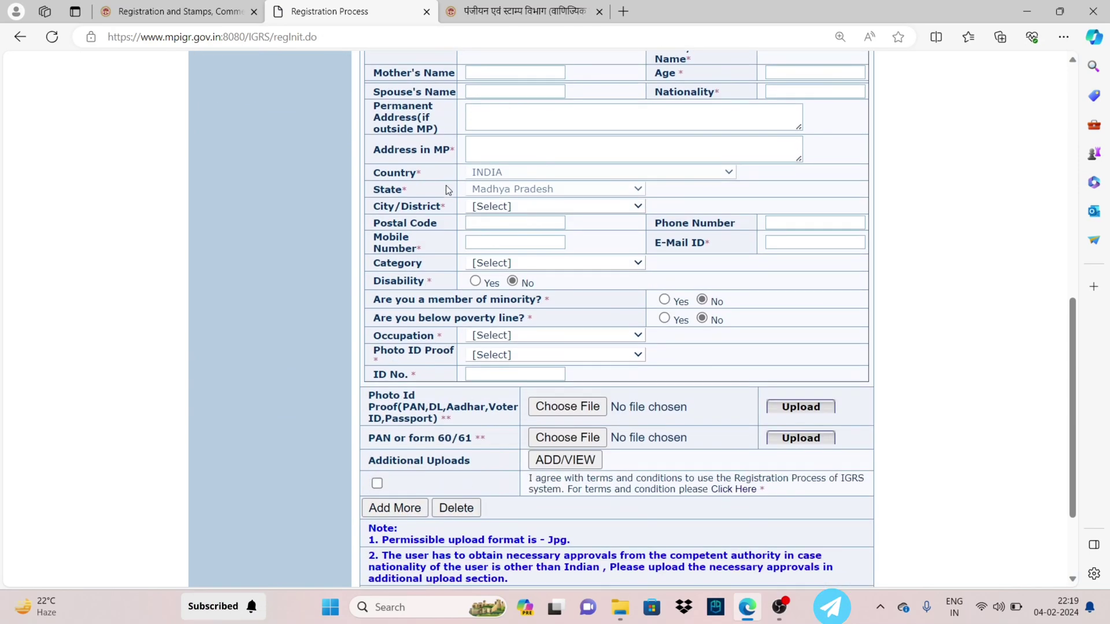
pyautogui.scroll(4, 429, 175)
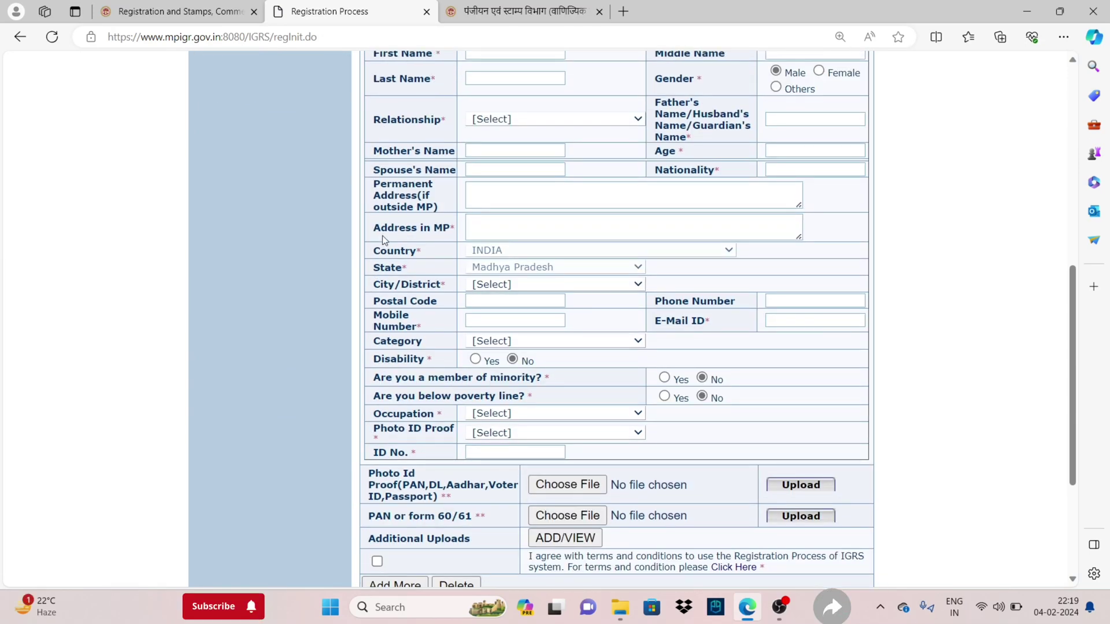
pyautogui.moveTo(409, 214); pyautogui.dragTo(407, 239)
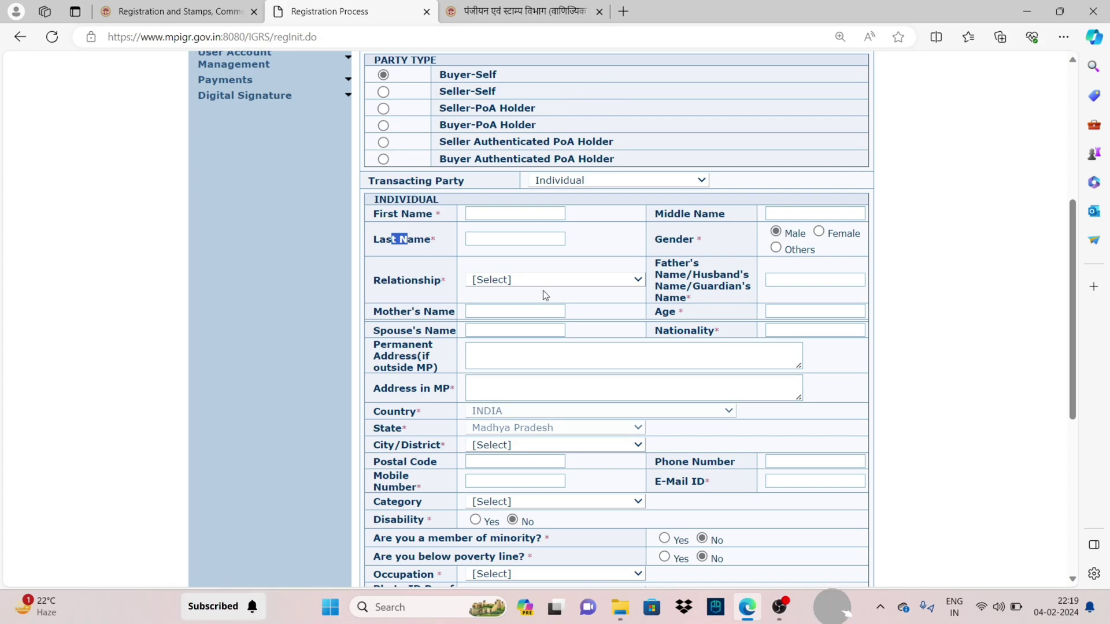
pyautogui.scroll(-1, 603, 268)
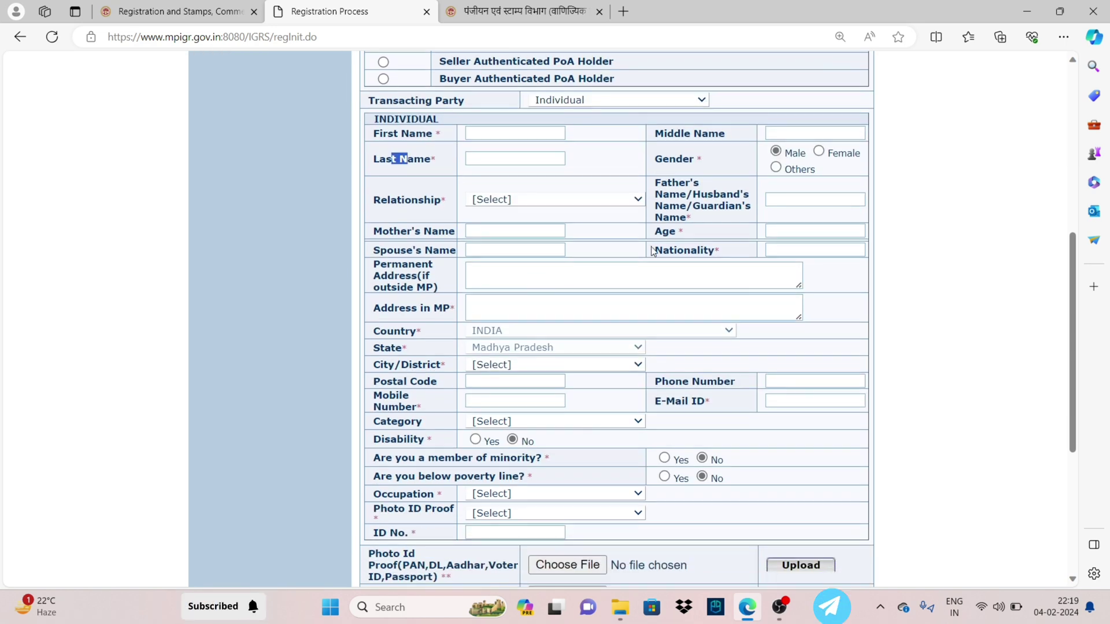
pyautogui.click(790, 249)
pyautogui.click(495, 269)
pyautogui.click(489, 301)
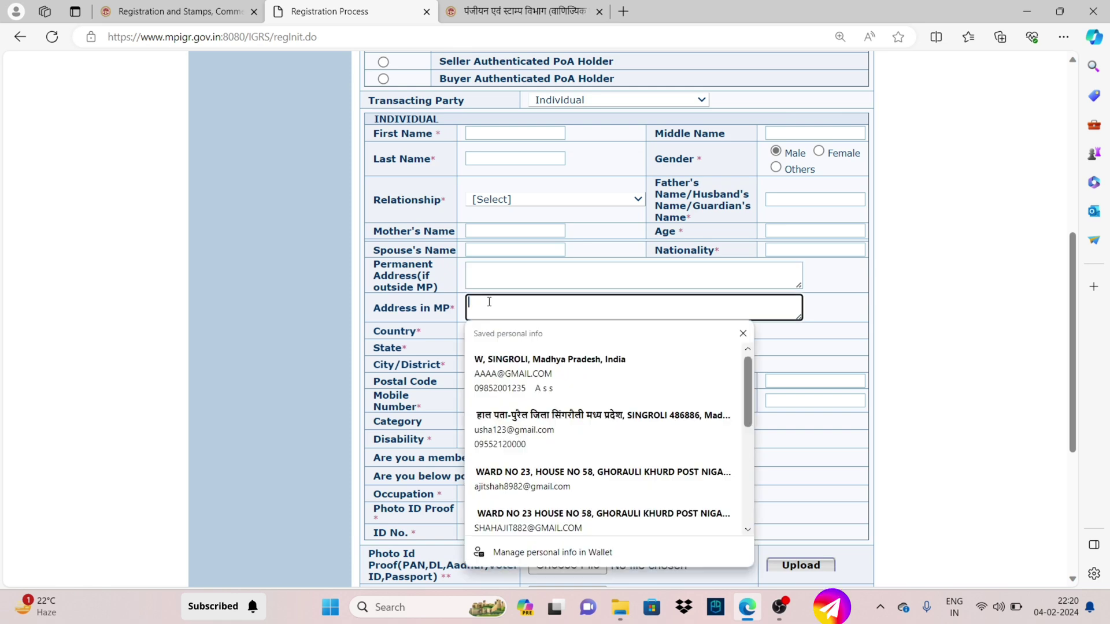
pyautogui.click(359, 328)
# Set the buyer's district SINGROLI, category OBC, occupation UNEMPLOYEED and photo ID proof AADHAR CARD
pyautogui.scroll(-1, 537, 347)
pyautogui.click(555, 284)
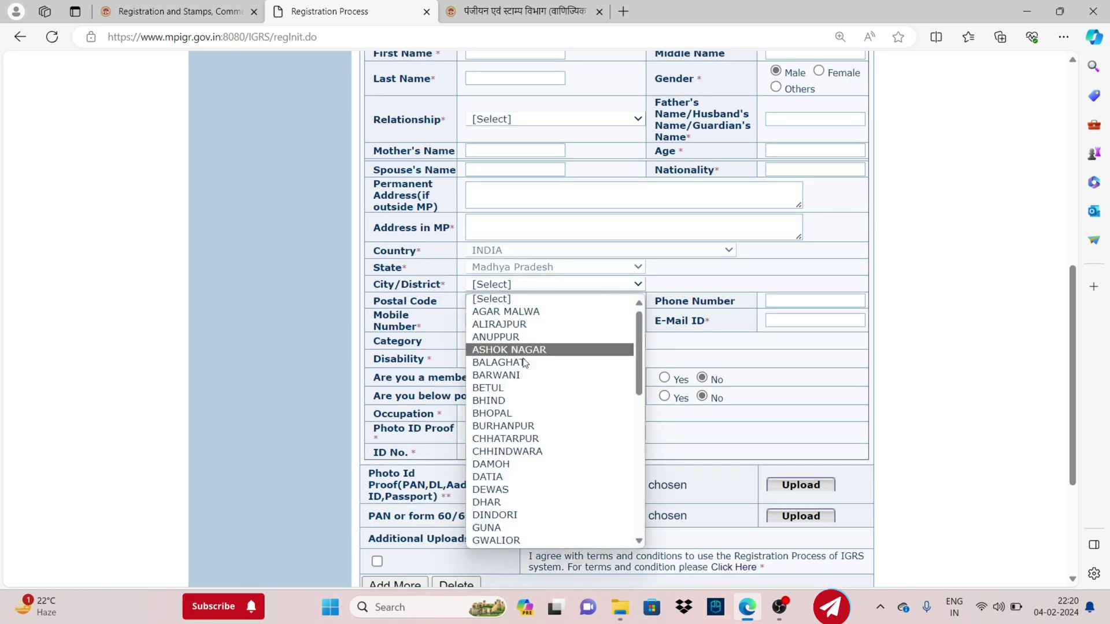
pyautogui.scroll(-10, 537, 423)
pyautogui.click(535, 492)
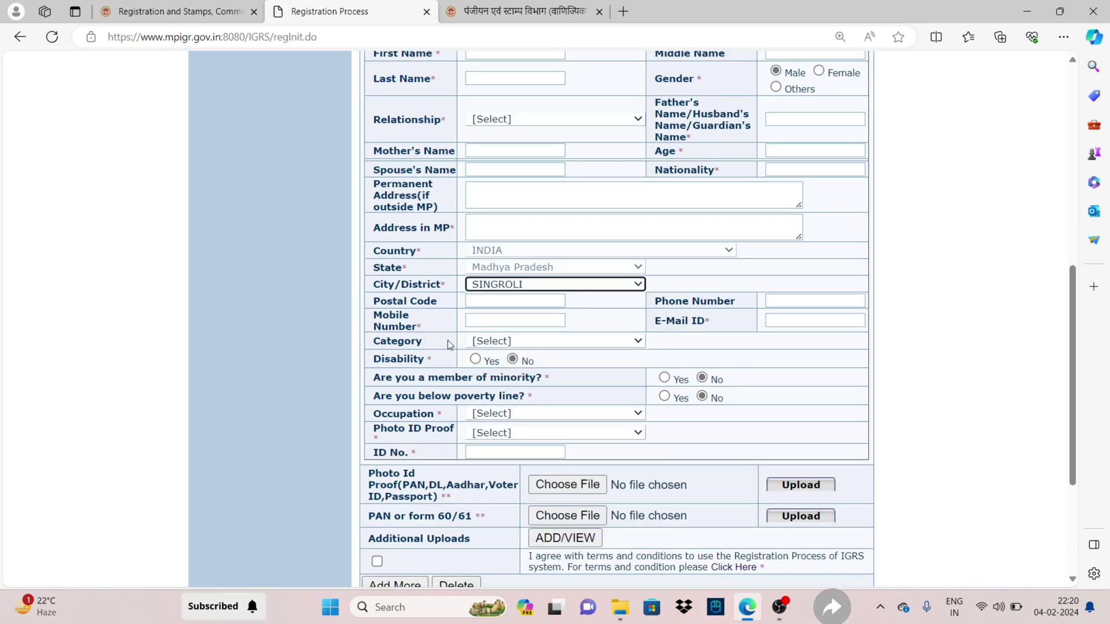
pyautogui.click(536, 340)
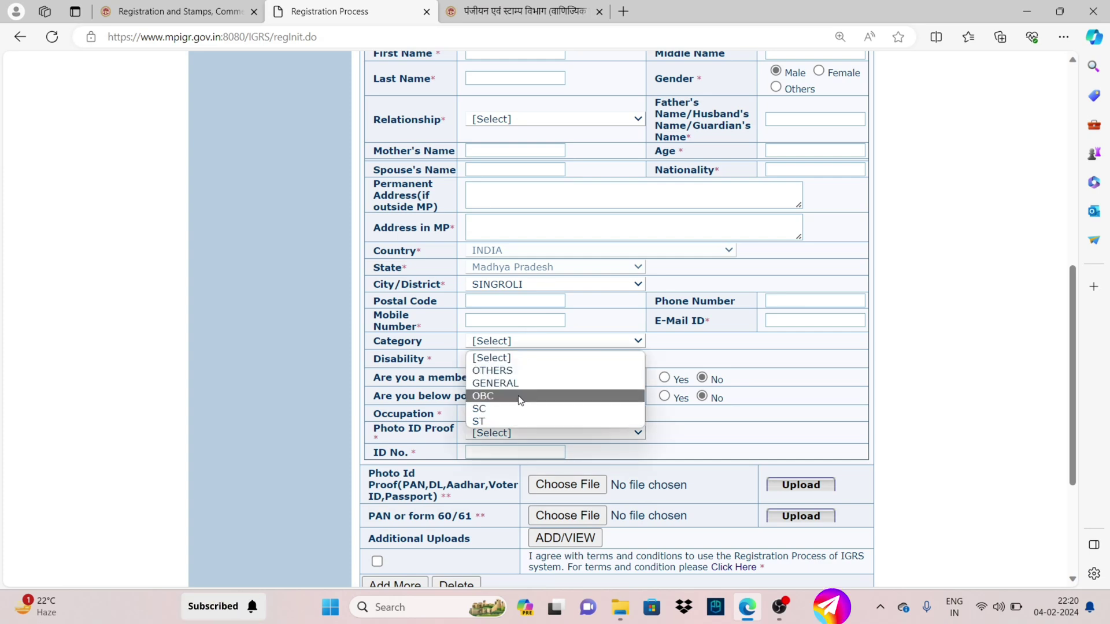
pyautogui.click(520, 397)
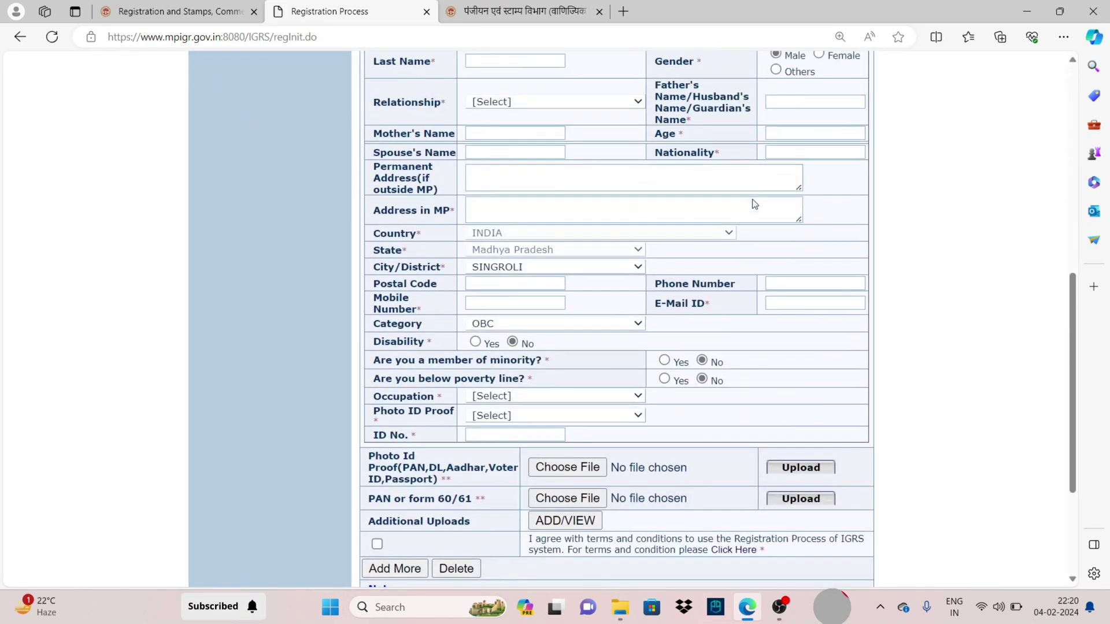
pyautogui.click(486, 414)
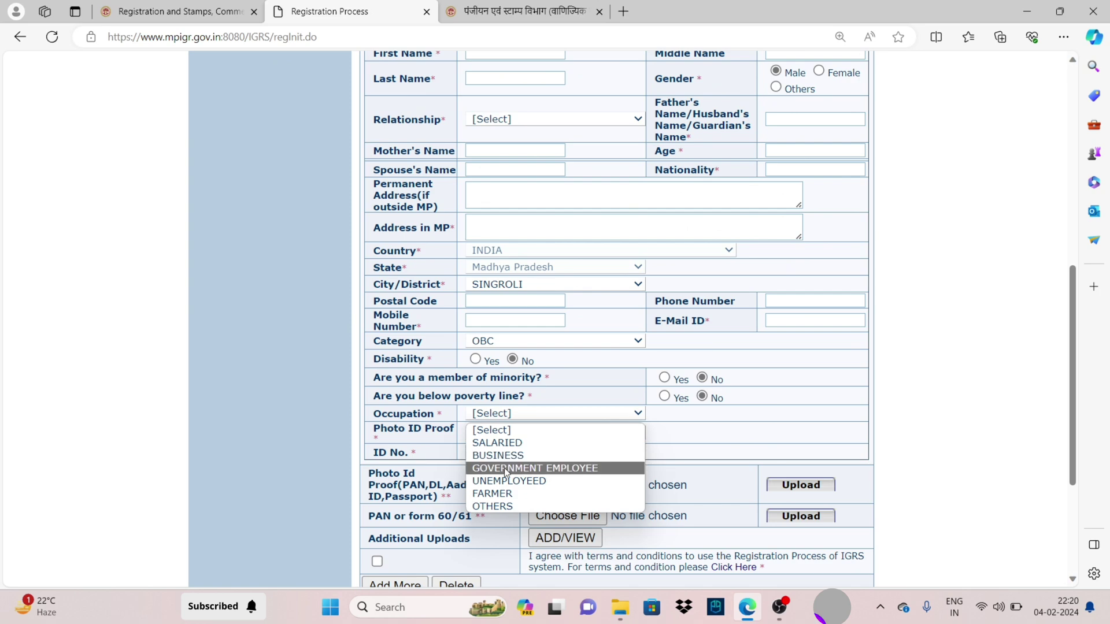
pyautogui.click(506, 481)
pyautogui.click(604, 432)
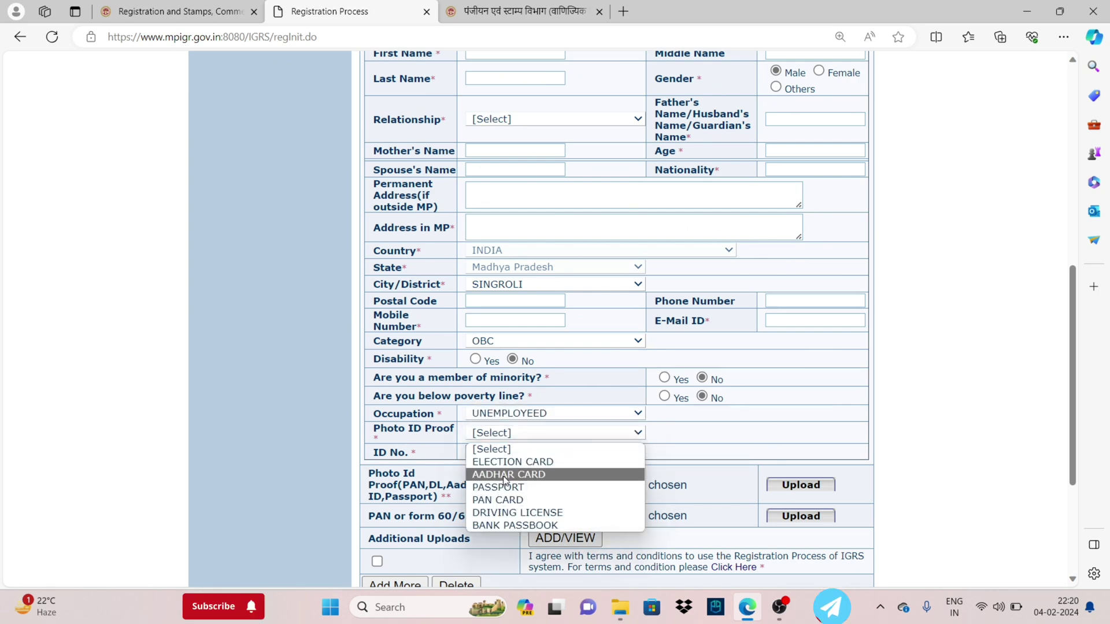
pyautogui.click(505, 475)
# Agree to the registration terms and conditions for the buyer
pyautogui.scroll(-2, 420, 460)
pyautogui.moveTo(382, 393); pyautogui.dragTo(446, 417)
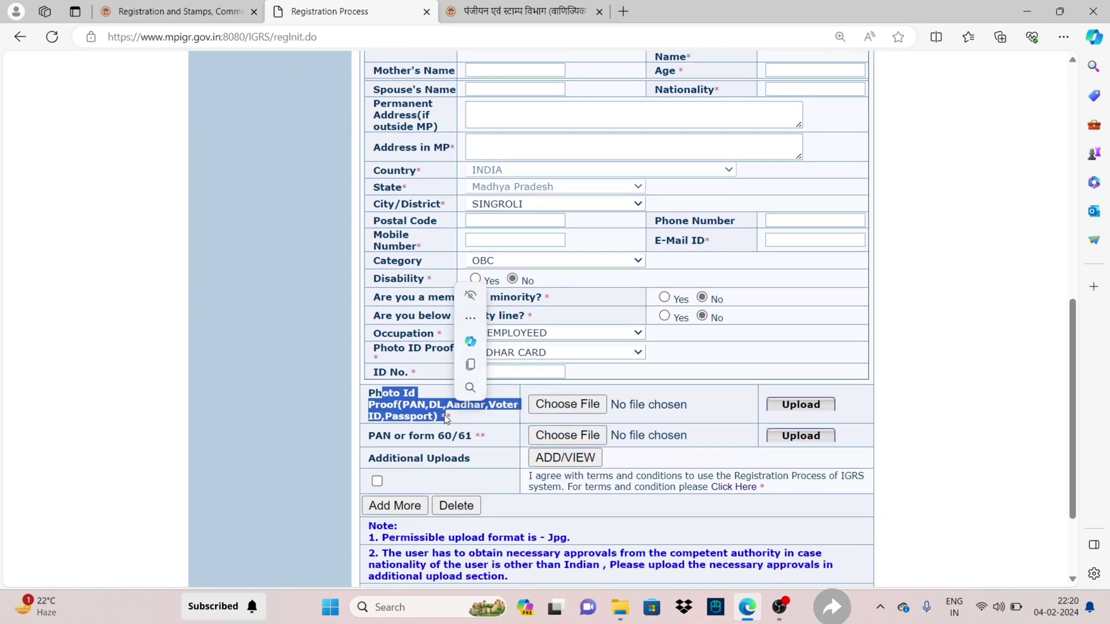
pyautogui.scroll(-2, 446, 417)
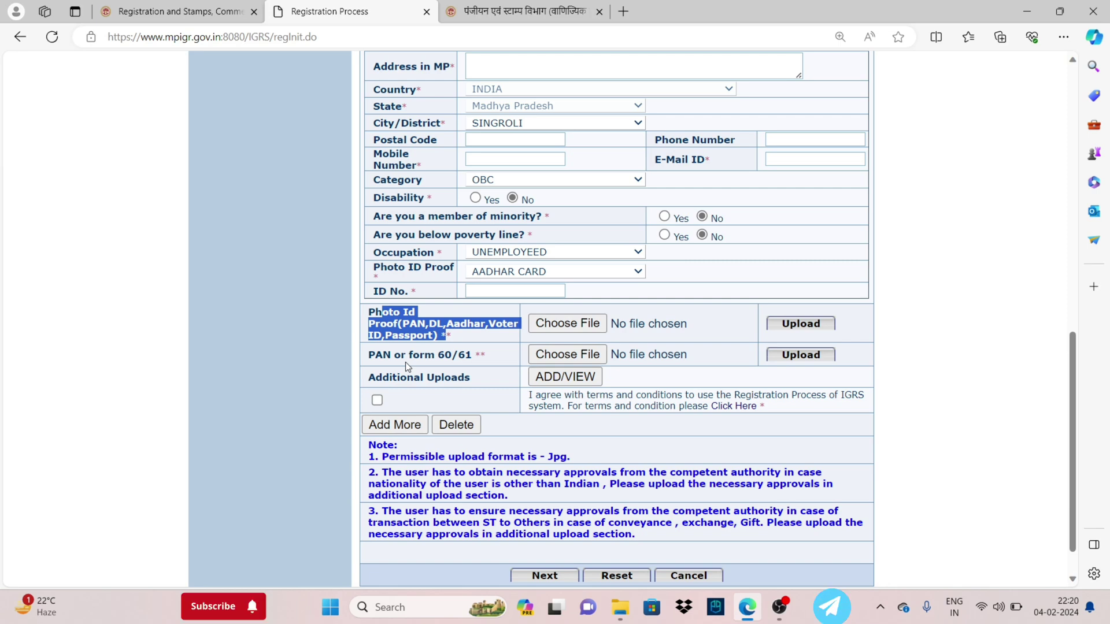
pyautogui.click(382, 399)
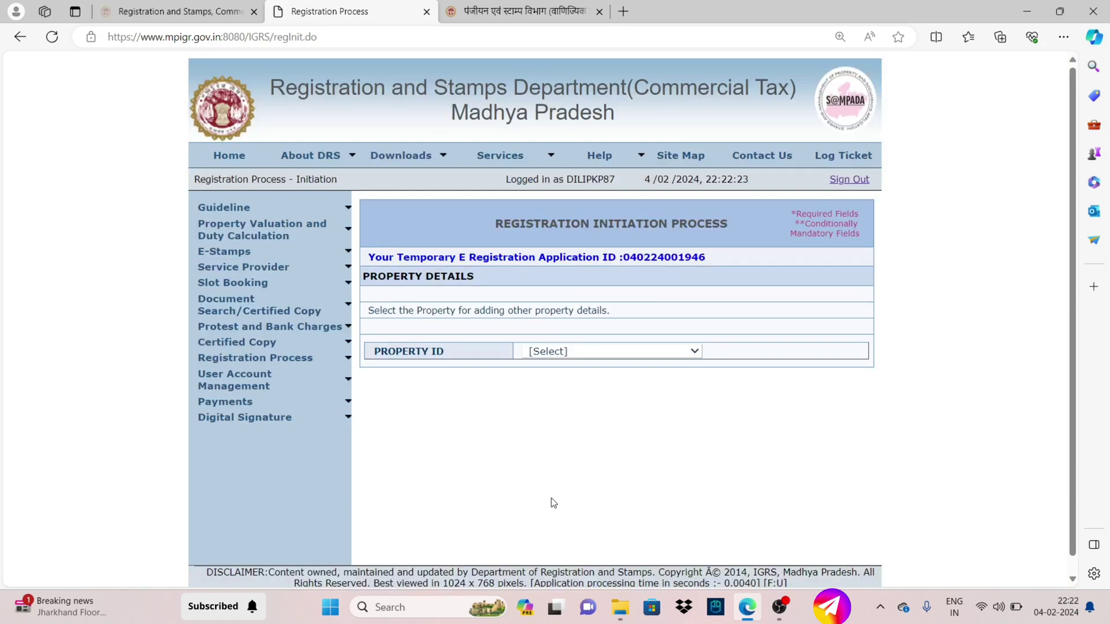
pyautogui.click(580, 353)
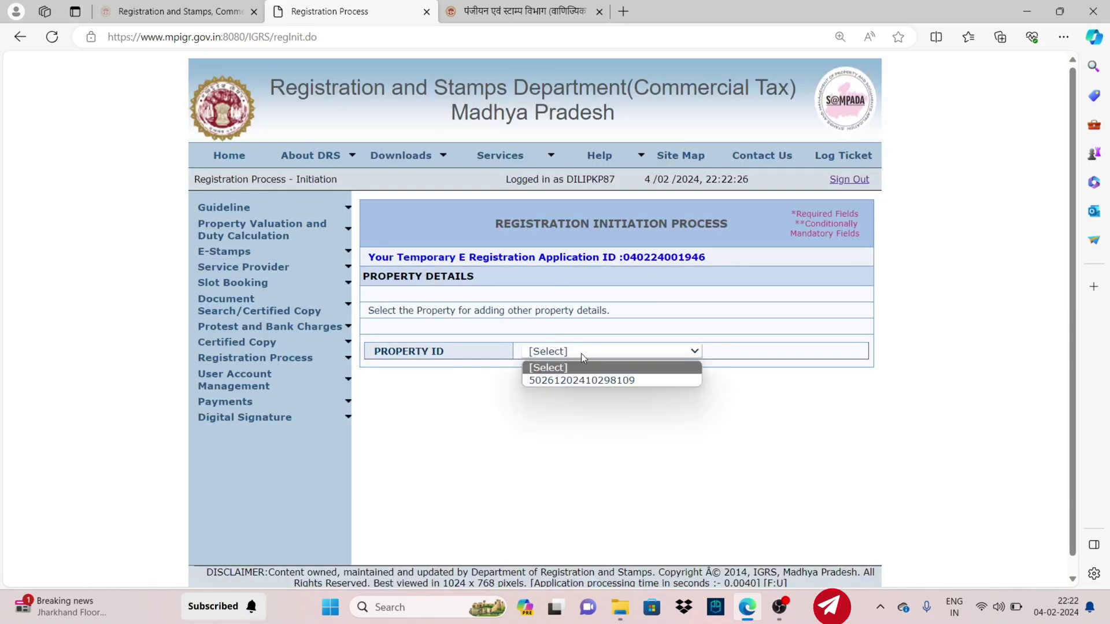
pyautogui.press('Down')
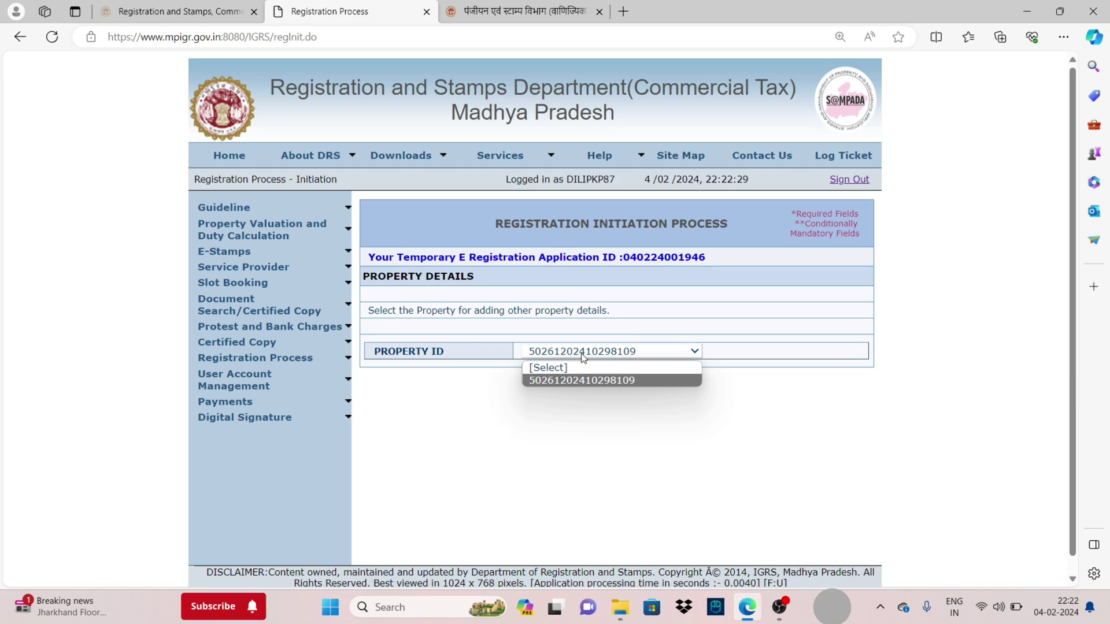
pyautogui.press('Return')
pyautogui.scroll(-3, 509, 363)
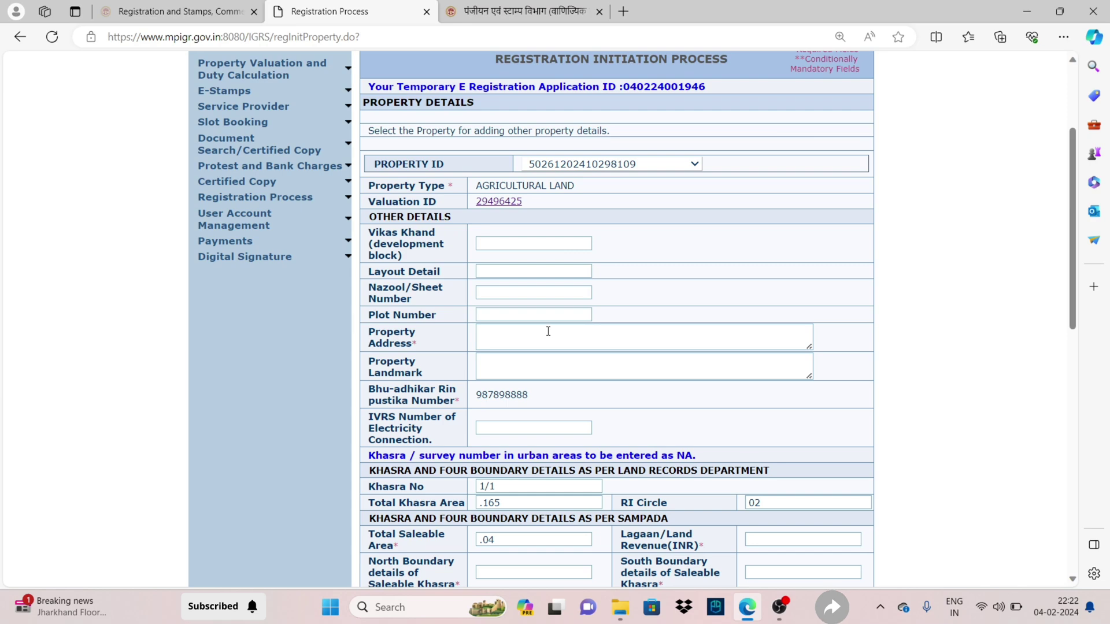
# Enter the Jaraundi property address, review land revenue 0.8 and boundaries, and accept the terms
pyautogui.click(548, 331)
pyautogui.click(907, 334)
pyautogui.scroll(-2, 578, 352)
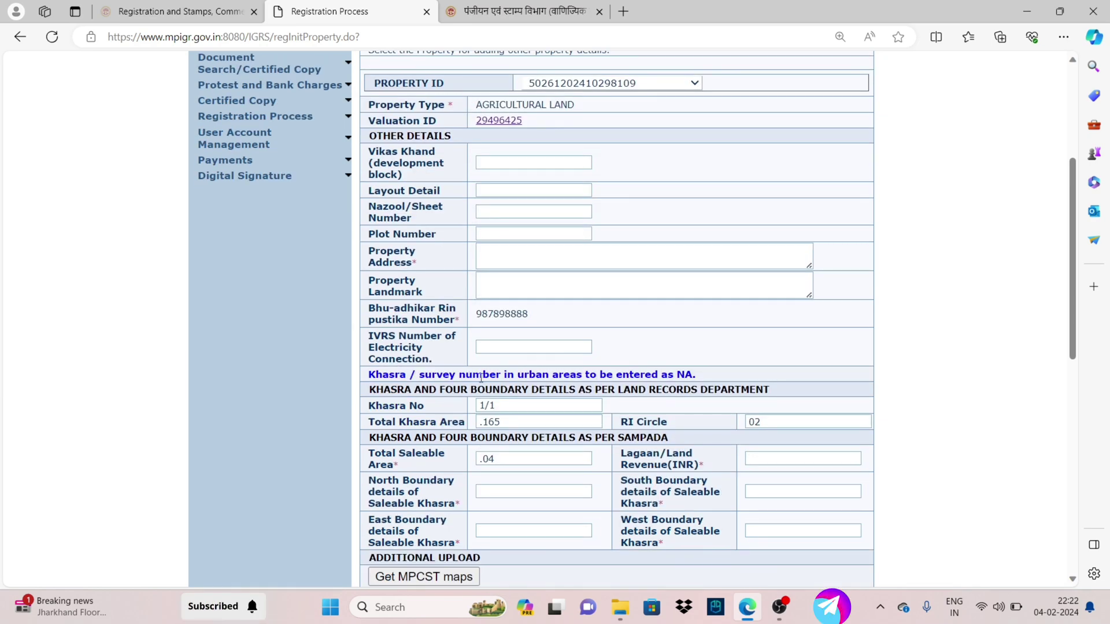
pyautogui.scroll(-1, 487, 345)
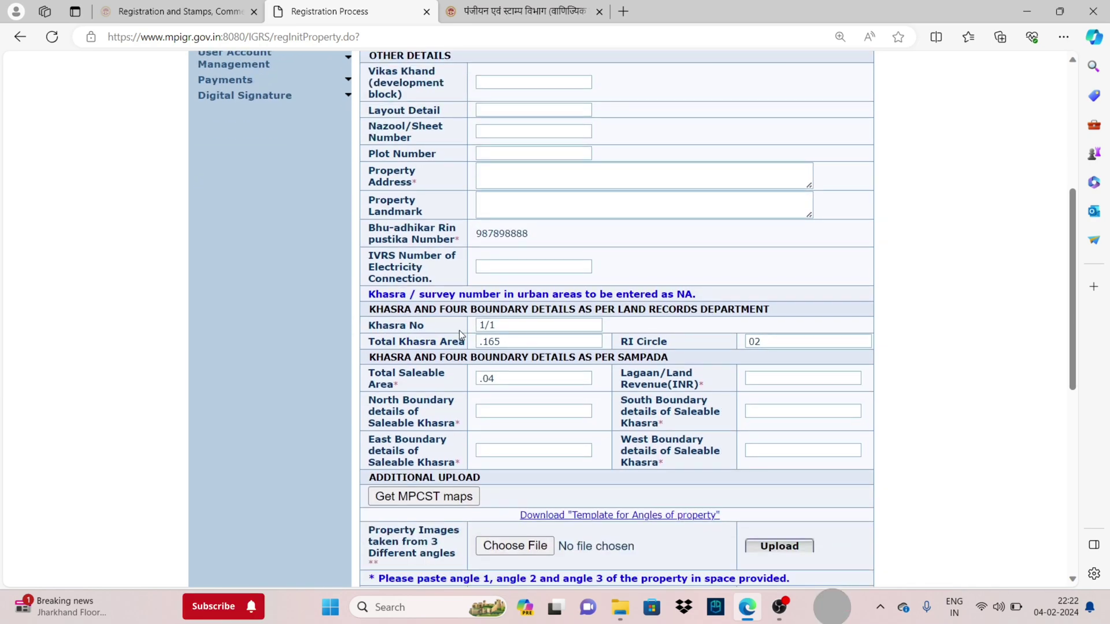
pyautogui.moveTo(632, 373); pyautogui.dragTo(687, 386)
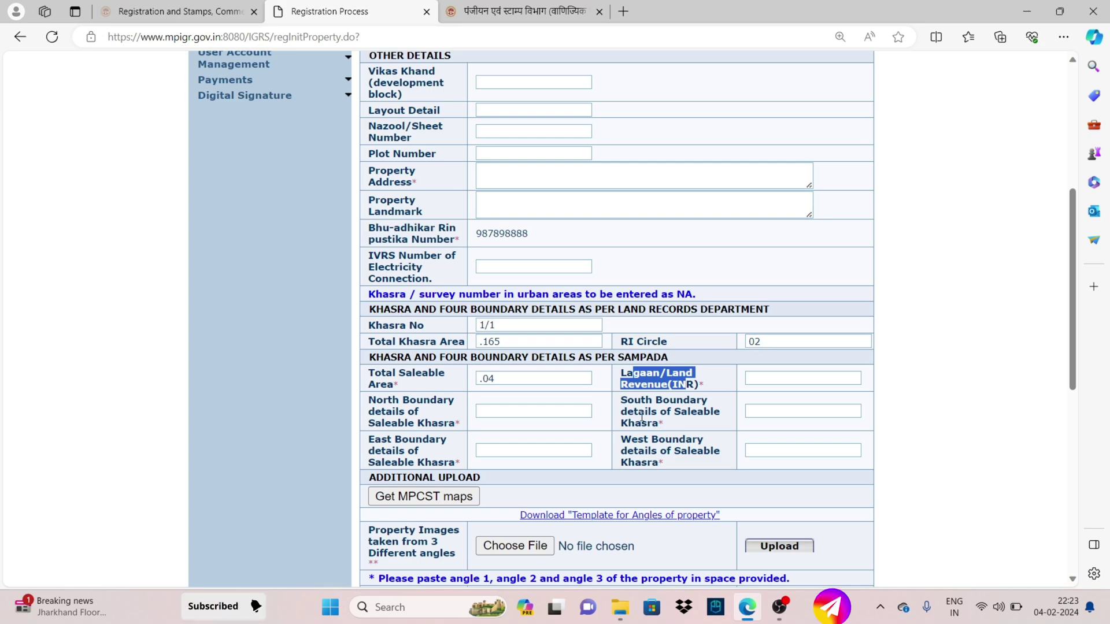
pyautogui.scroll(-3, 558, 465)
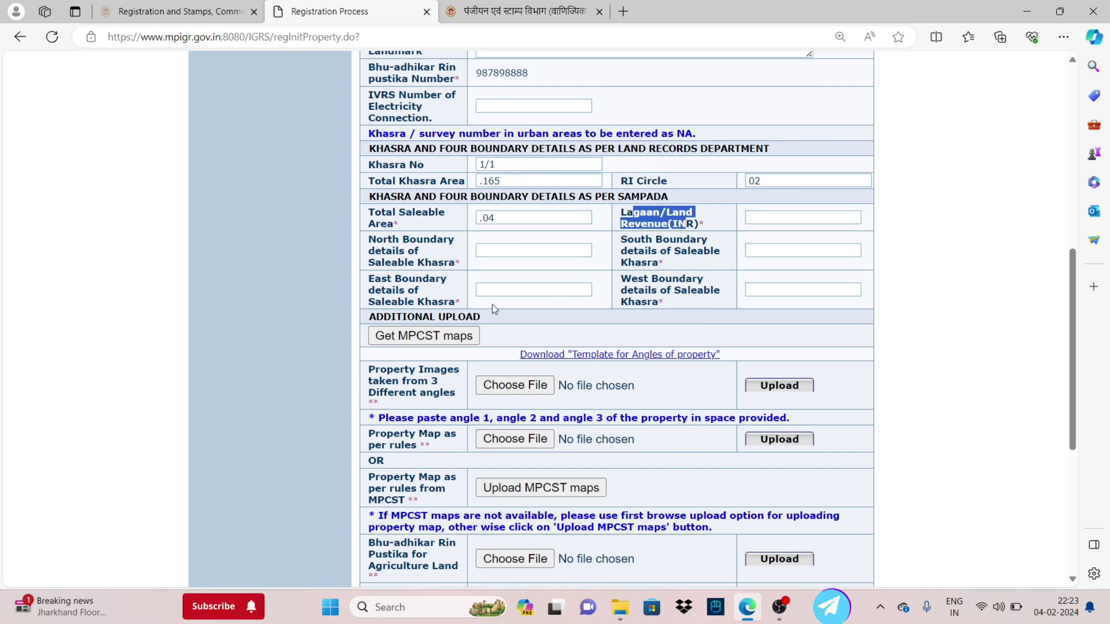
pyautogui.scroll(-2, 535, 390)
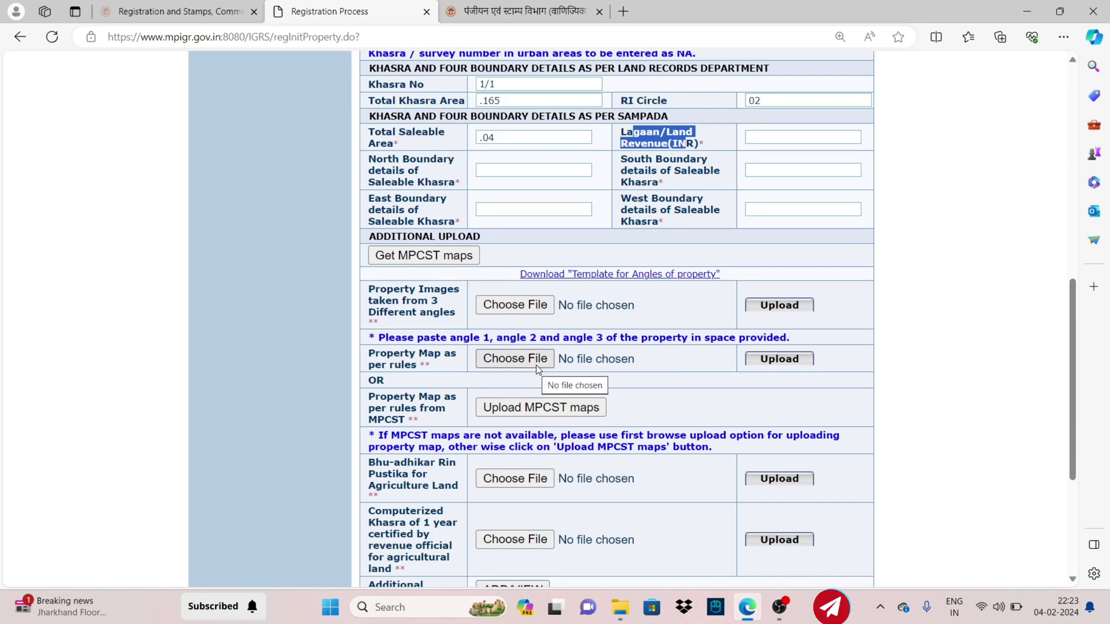
pyautogui.scroll(-2, 536, 365)
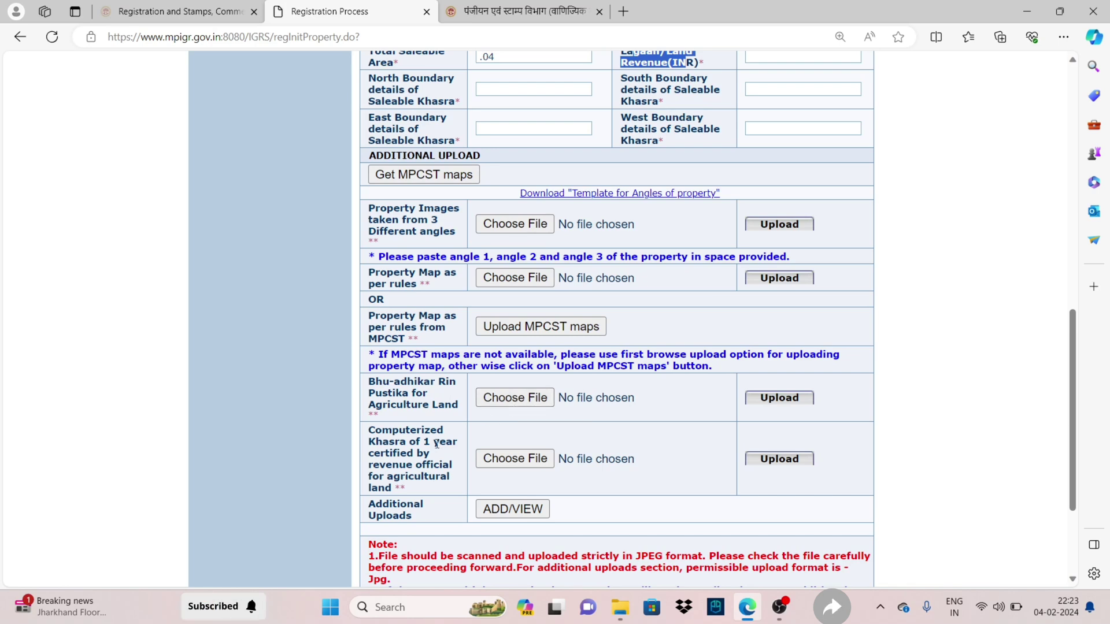
pyautogui.scroll(-2, 514, 457)
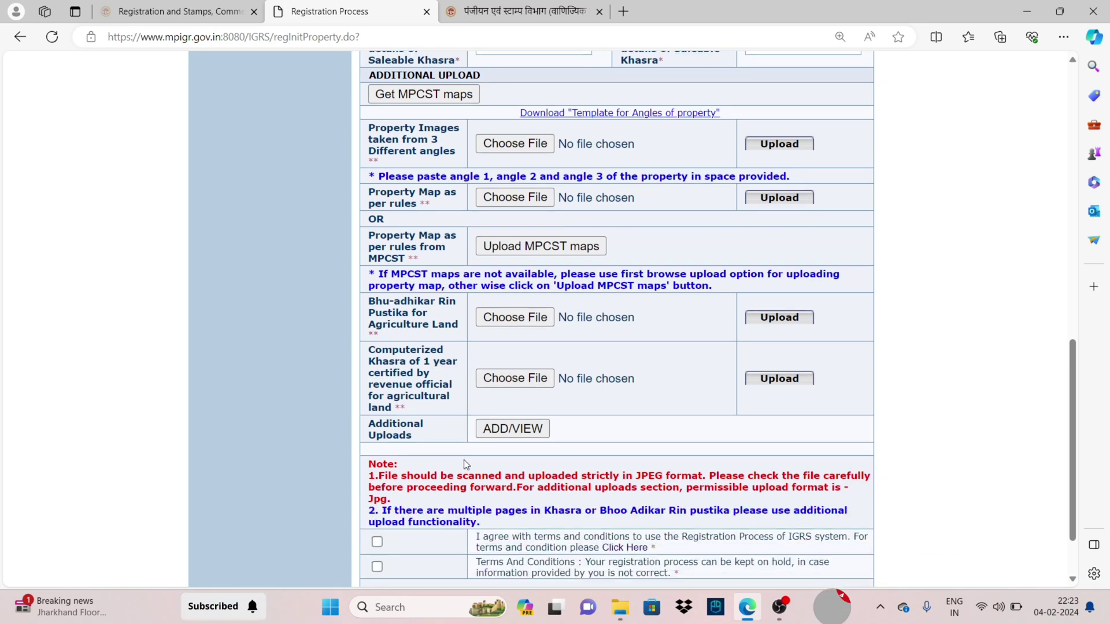
pyautogui.scroll(-2, 463, 460)
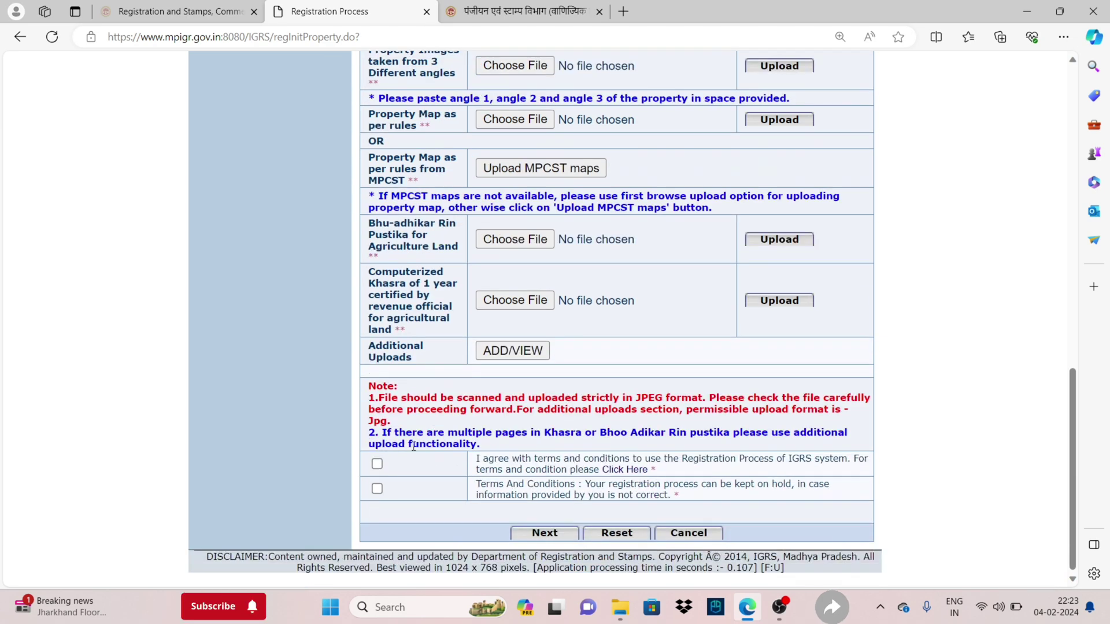
pyautogui.click(376, 464)
pyautogui.scroll(4, 652, 372)
pyautogui.scroll(-4, 602, 363)
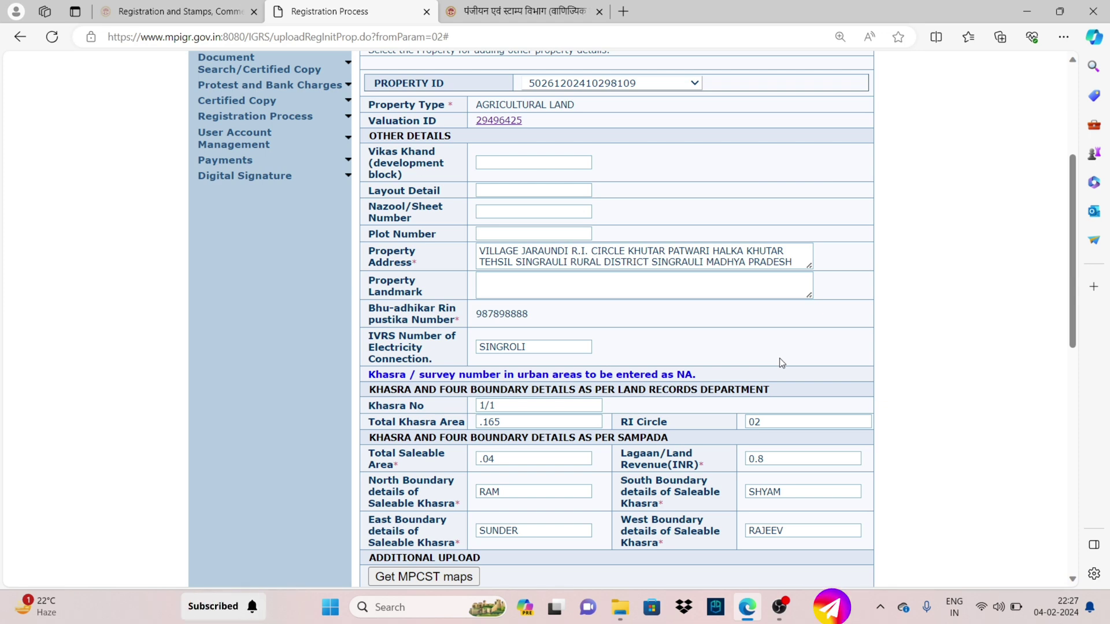
# Enlarge the Property Address box on the property details form
pyautogui.moveTo(374, 250); pyautogui.dragTo(490, 290)
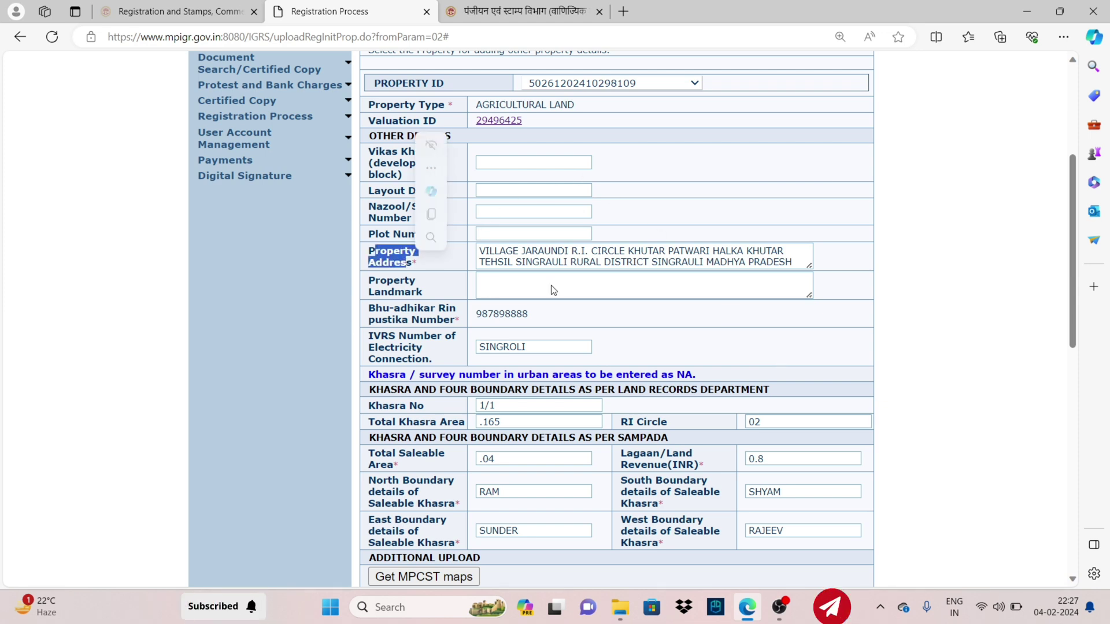
pyautogui.moveTo(810, 264); pyautogui.dragTo(818, 274)
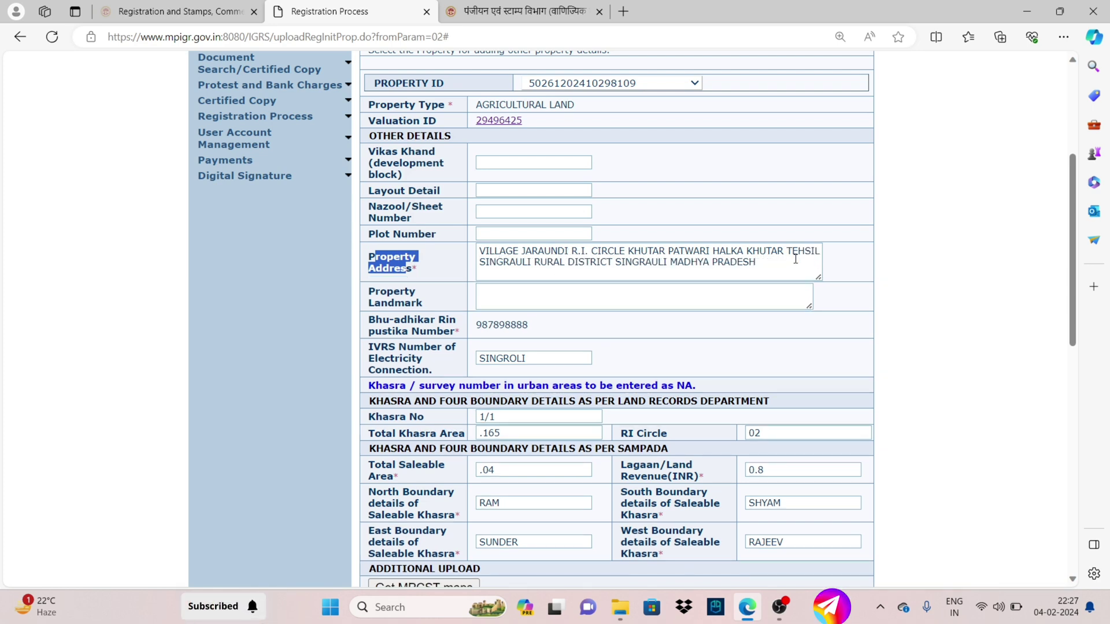
pyautogui.scroll(-1, 572, 278)
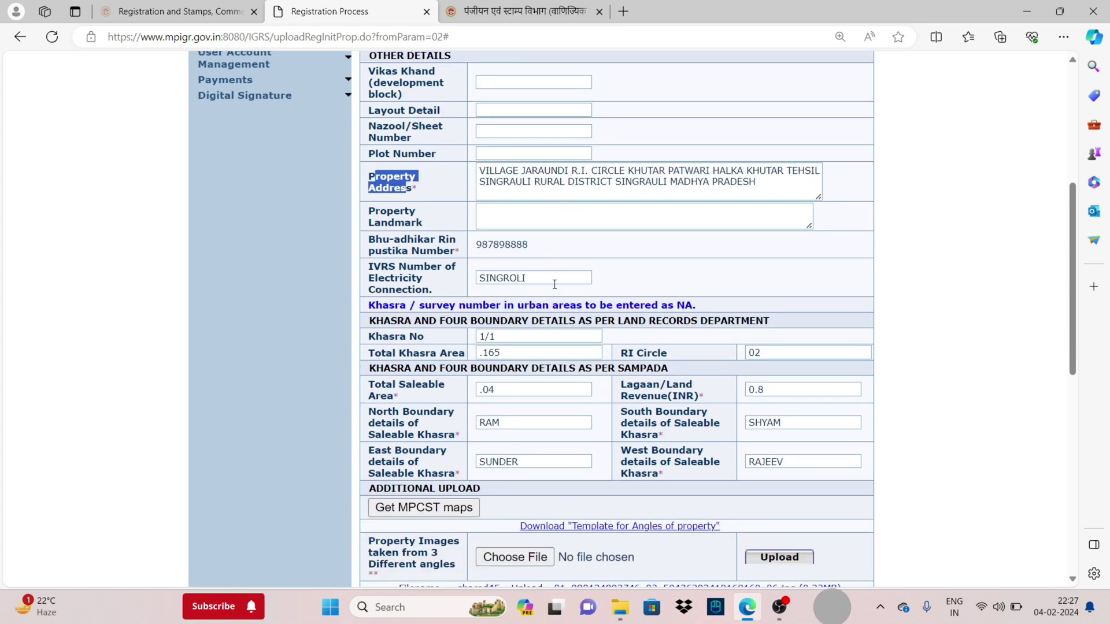
pyautogui.scroll(-2, 530, 355)
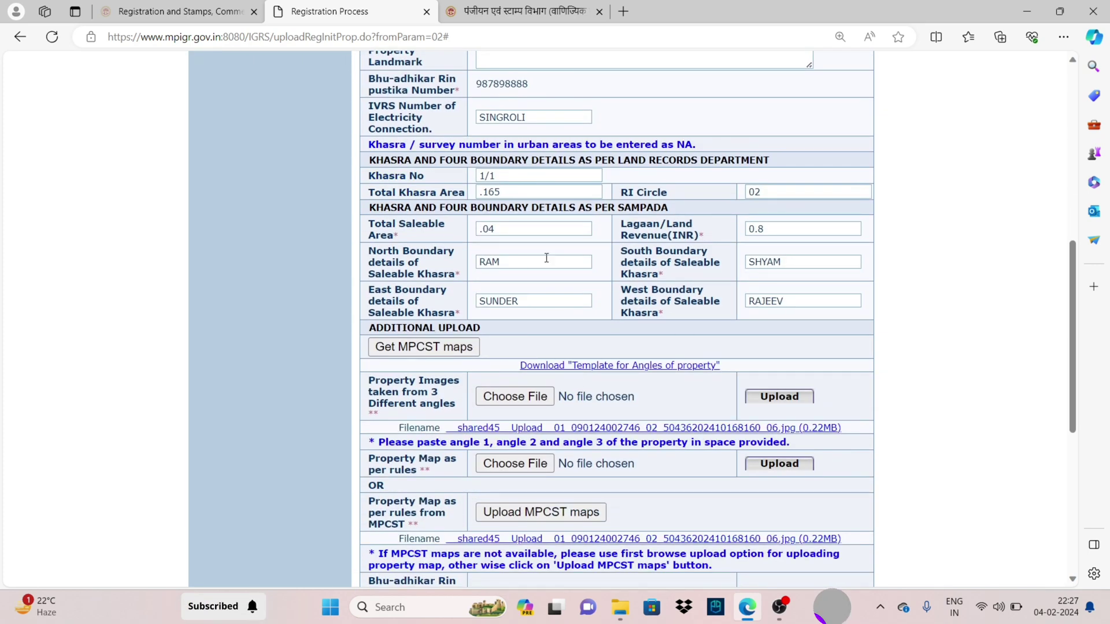
# Prefix 'LAND OF' to the North, South, East and West boundary entries
pyautogui.click(478, 262)
pyautogui.write('LAND ')
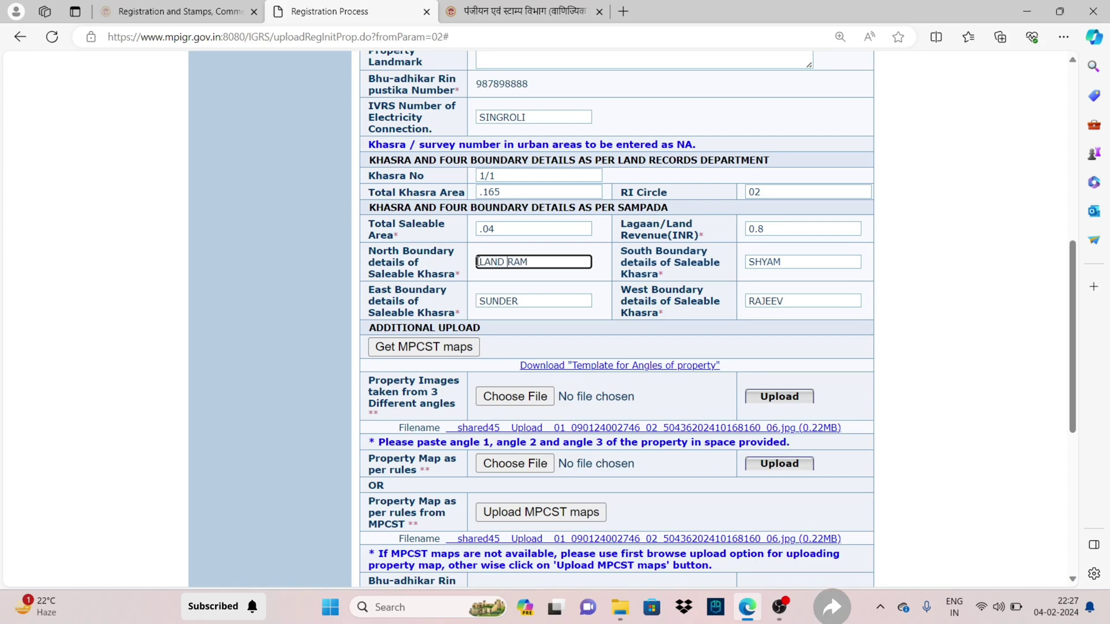
pyautogui.write('OF')
pyautogui.click(749, 263)
pyautogui.write('LAND OF')
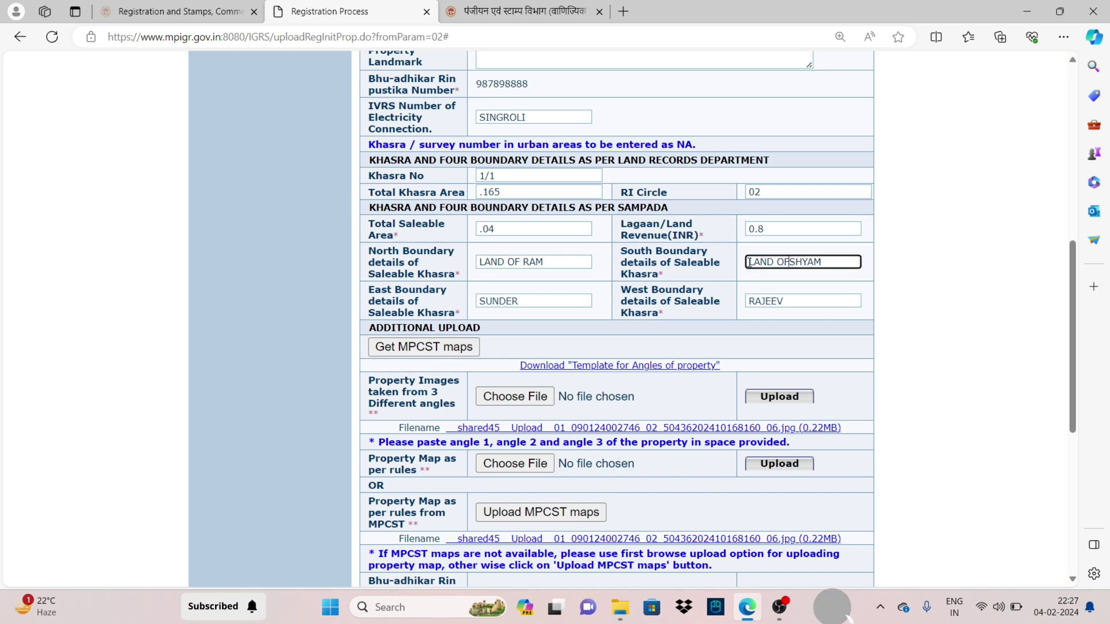
pyautogui.click(479, 302)
pyautogui.write('LAND OF')
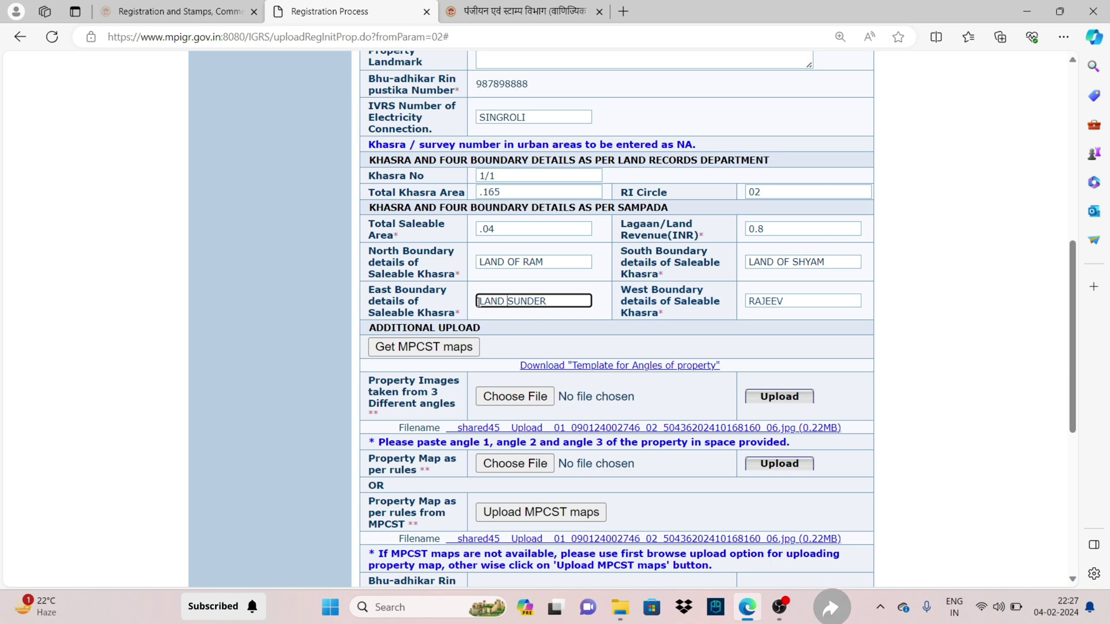
pyautogui.click(750, 301)
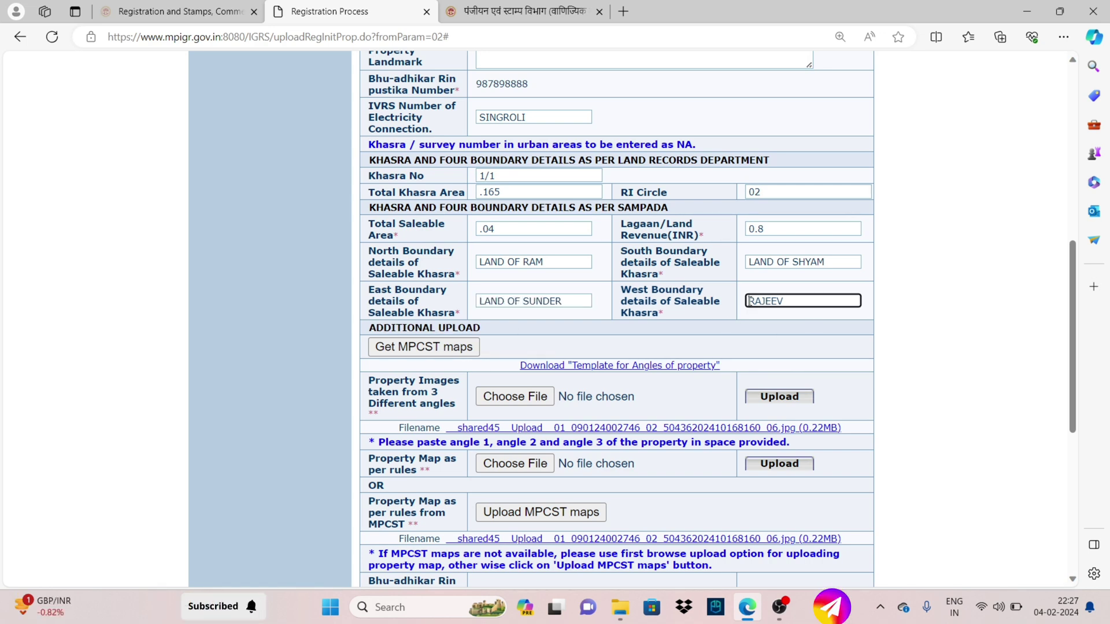
pyautogui.write('LAND OF')
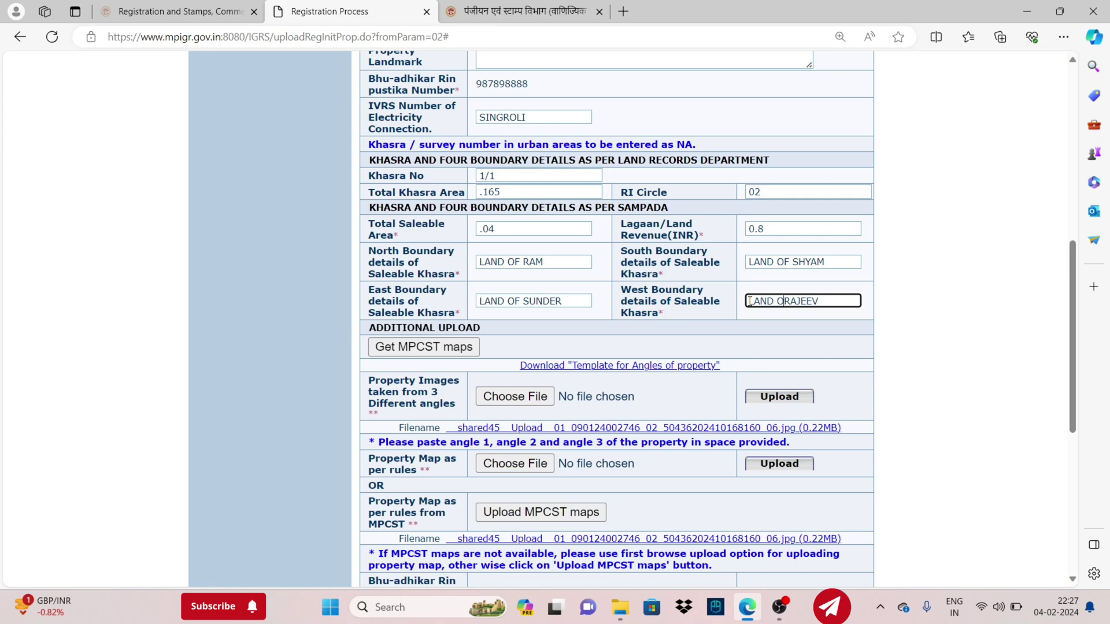
pyautogui.scroll(-1, 543, 259)
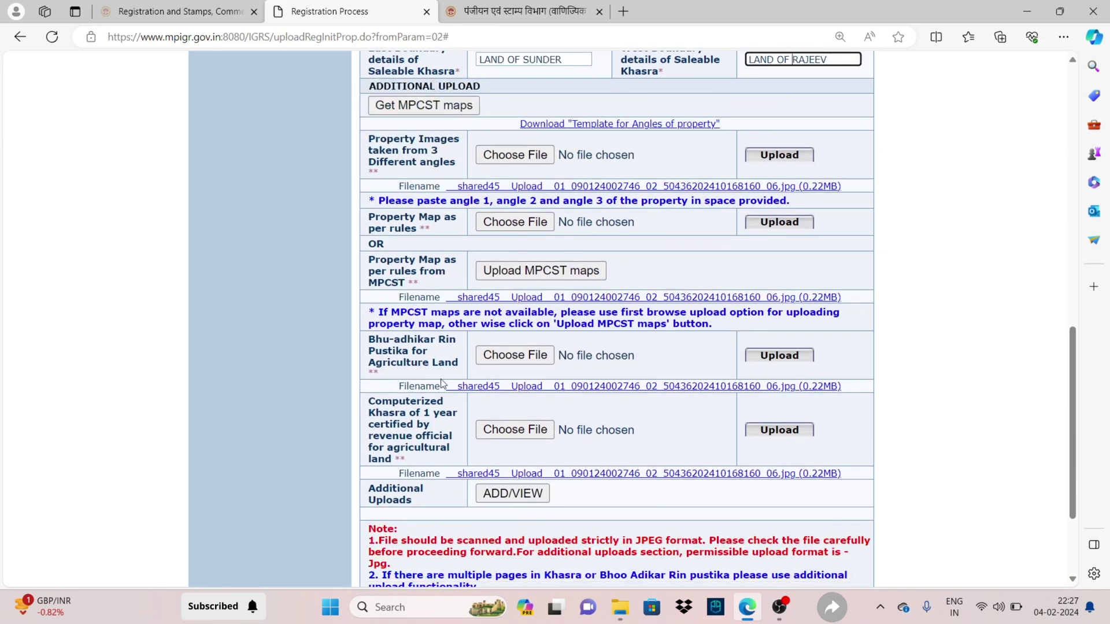
pyautogui.moveTo(432, 150); pyautogui.dragTo(450, 162)
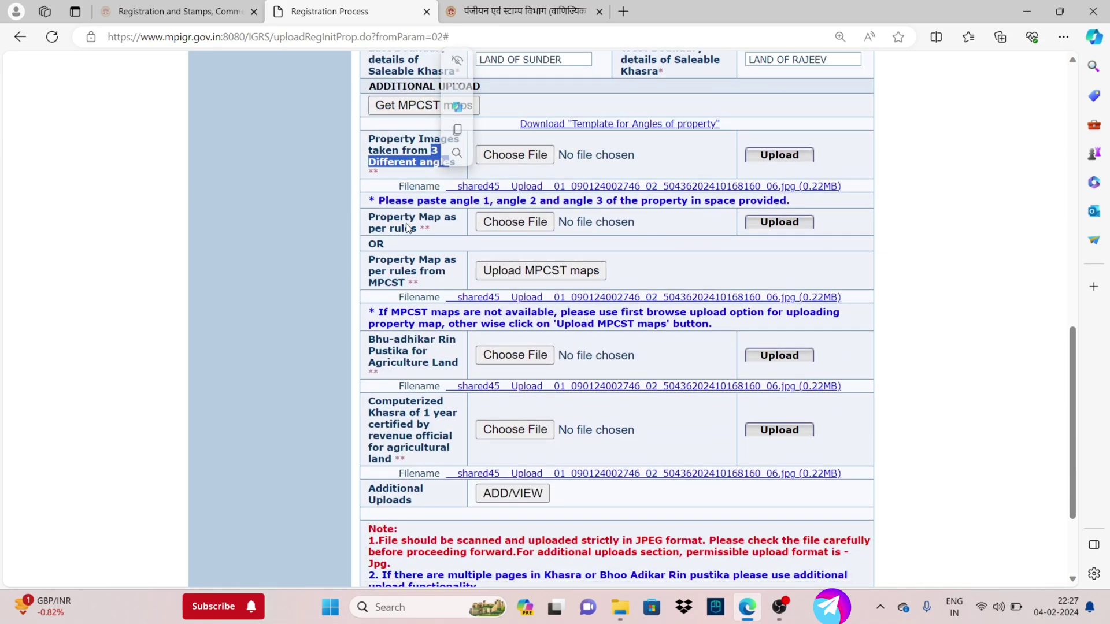
pyautogui.scroll(-2, 415, 327)
pyautogui.scroll(-1, 415, 326)
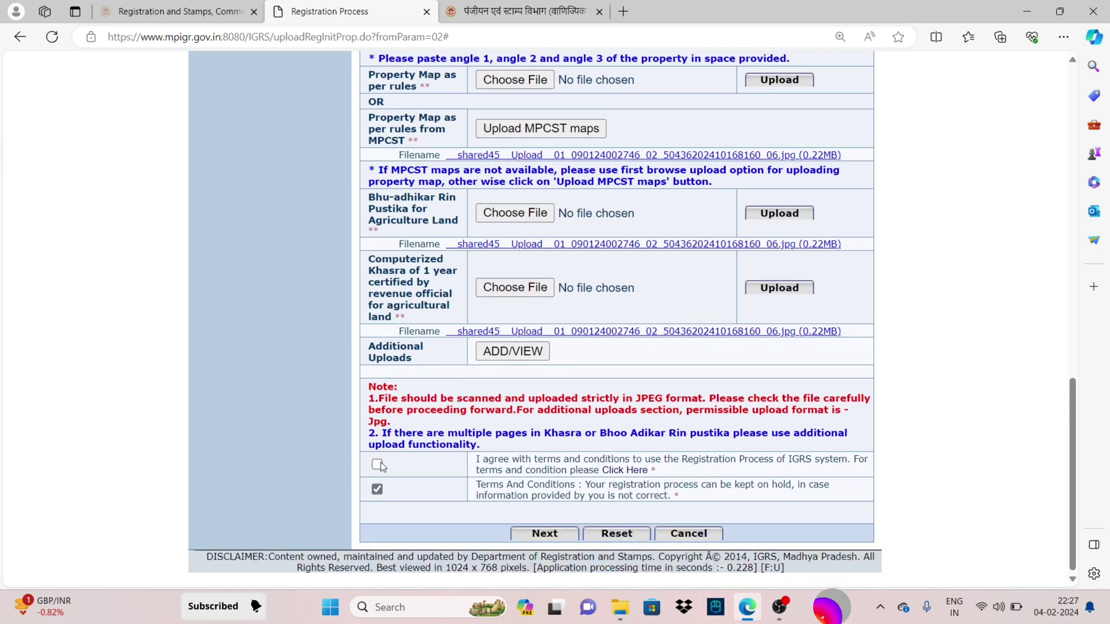
# Submit the property details and pick the property ID for share mapping
pyautogui.click(544, 533)
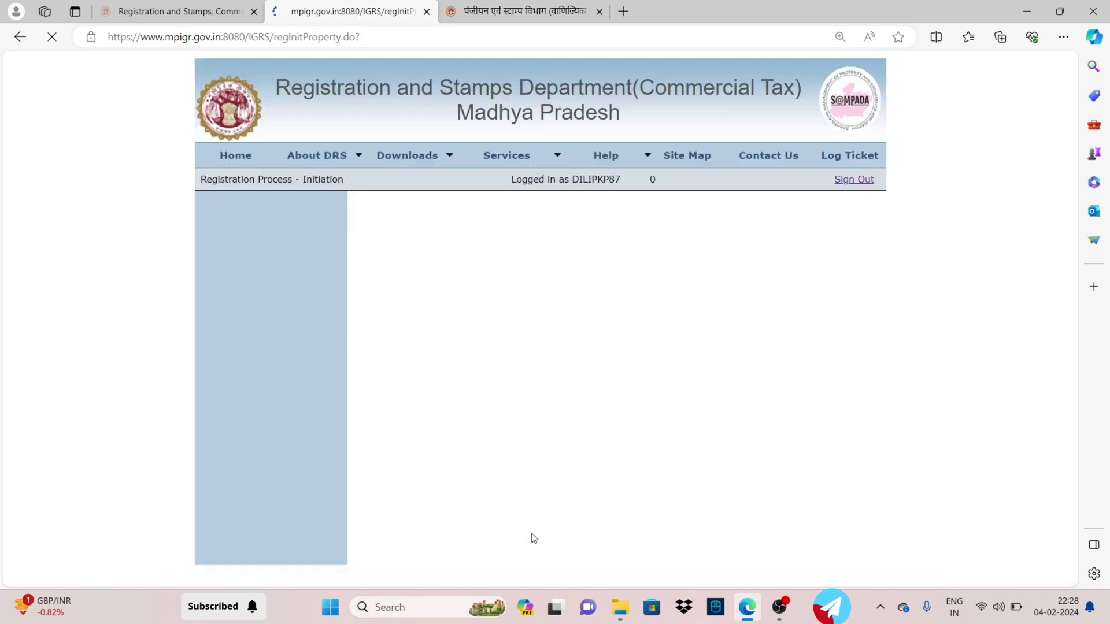
pyautogui.moveTo(451, 311); pyautogui.dragTo(361, 310)
pyautogui.click(542, 309)
pyautogui.click(557, 341)
# Enter 100% shares for Seller-Self and Buyer-Self, verify them, and proceed to confirmation
pyautogui.scroll(-2, 598, 303)
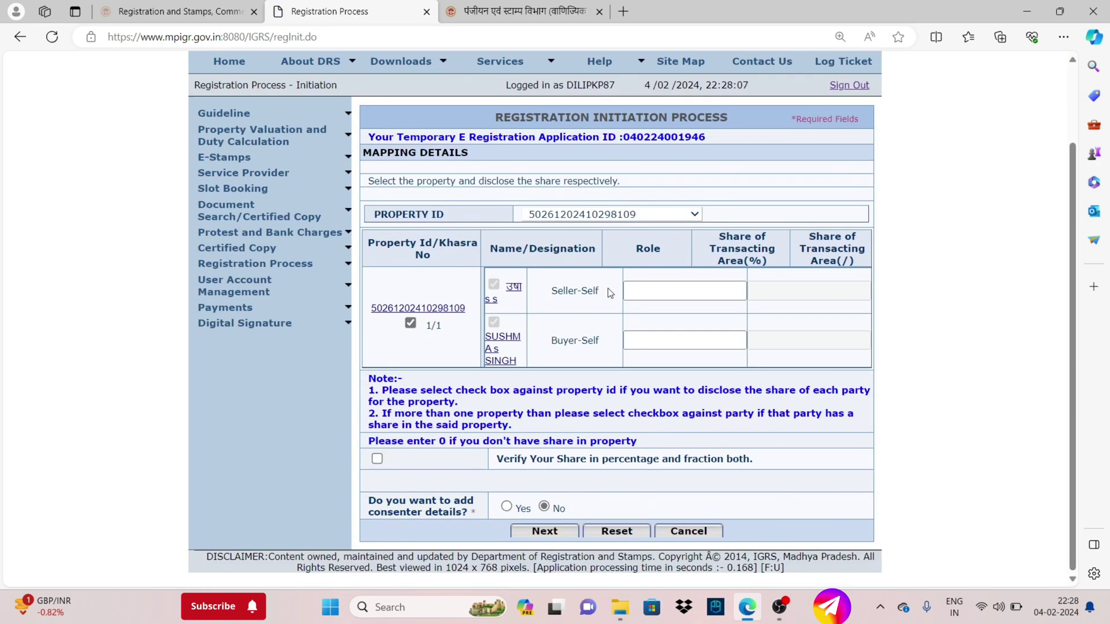
pyautogui.moveTo(712, 233); pyautogui.dragTo(769, 264)
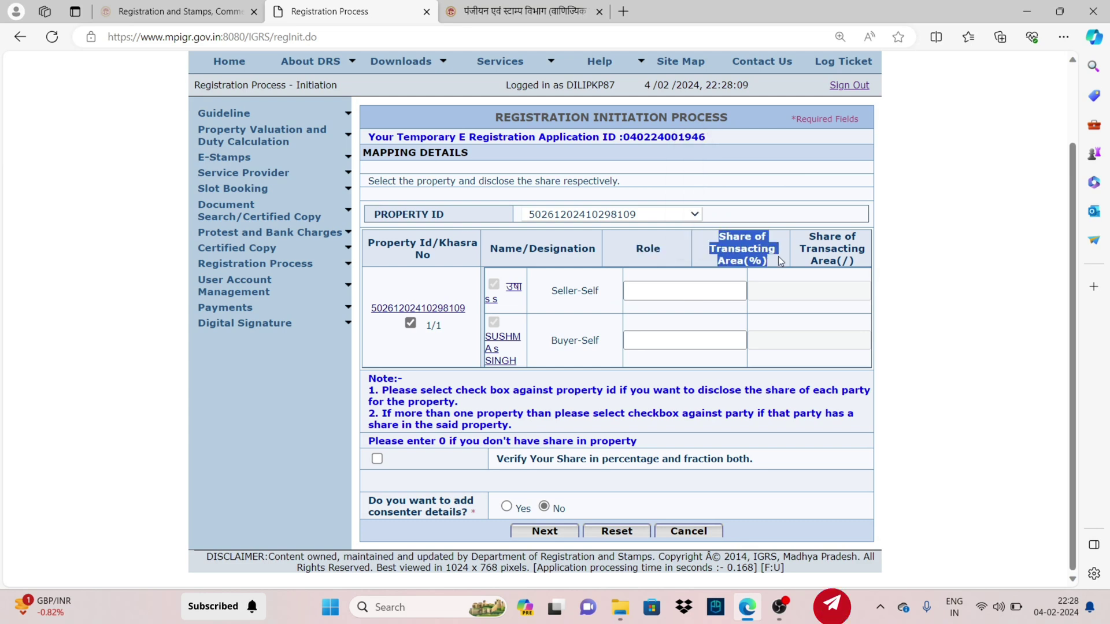
pyautogui.click(560, 296)
pyautogui.click(662, 293)
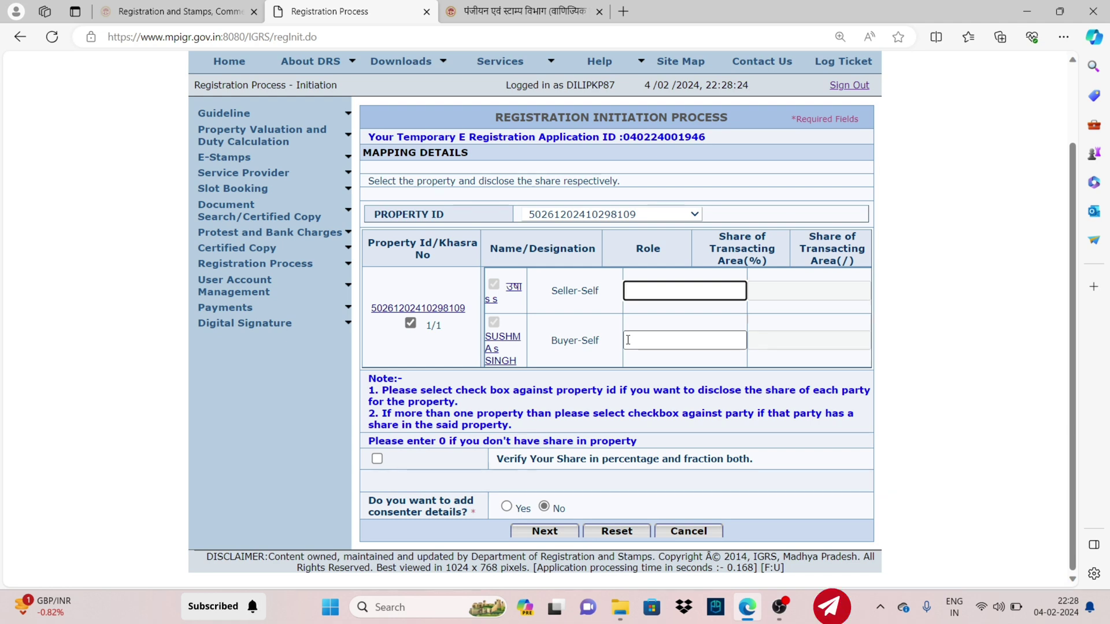
pyautogui.write('100')
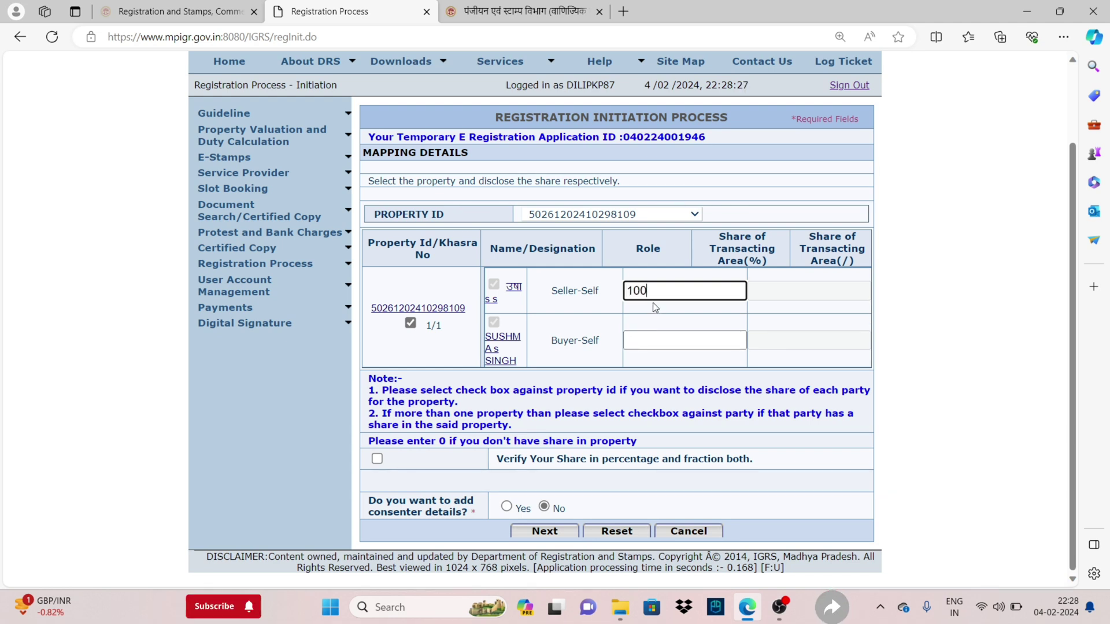
pyautogui.click(655, 337)
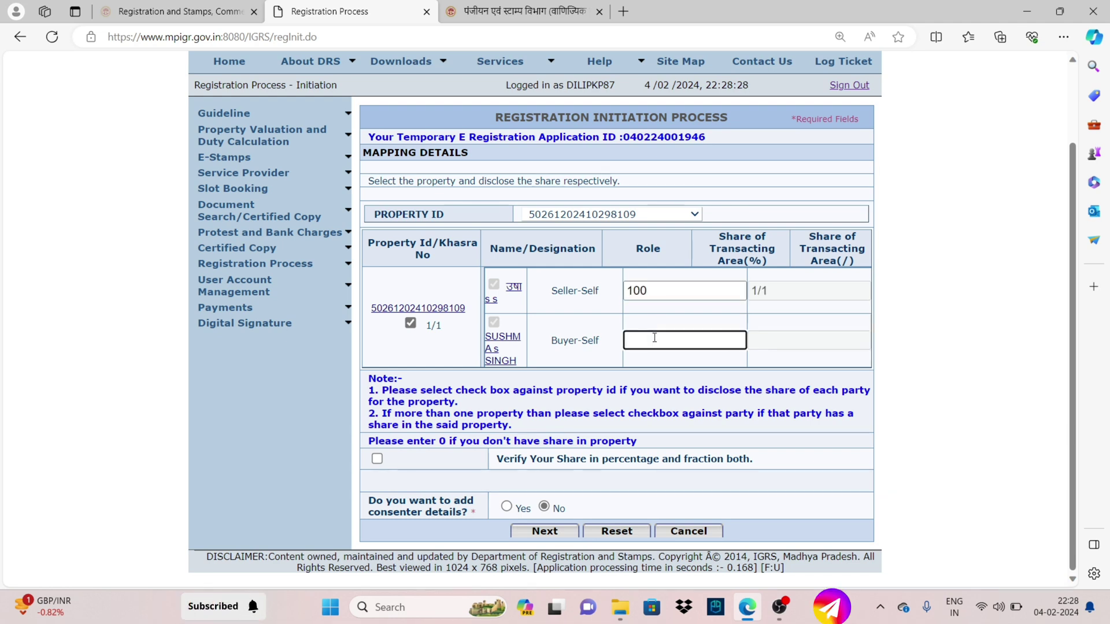
pyautogui.click(376, 459)
pyautogui.click(552, 533)
# Review the confirmation page's payable duty 2656.0, registration fee 1226.0 and buyer's role
pyautogui.scroll(-3, 564, 518)
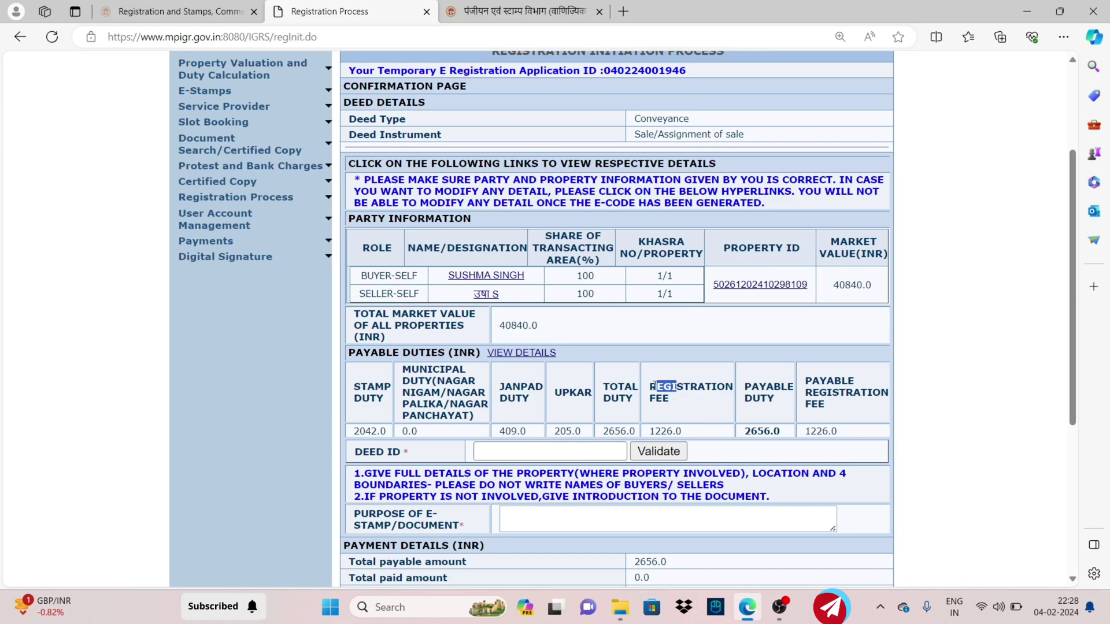
pyautogui.moveTo(744, 383); pyautogui.dragTo(827, 406)
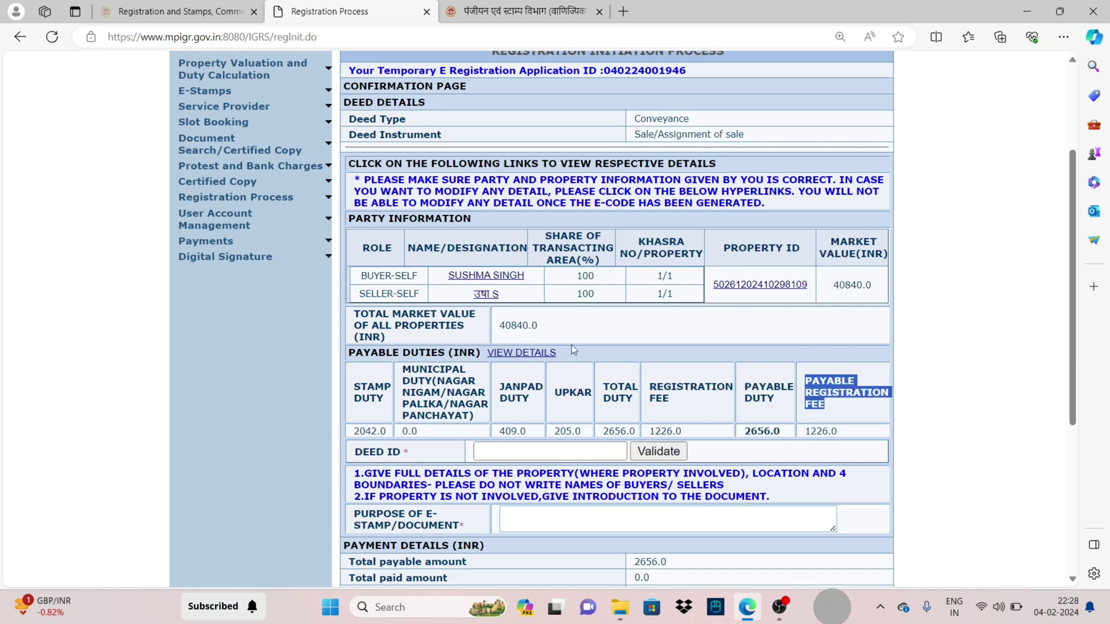
pyautogui.moveTo(360, 276); pyautogui.dragTo(408, 276)
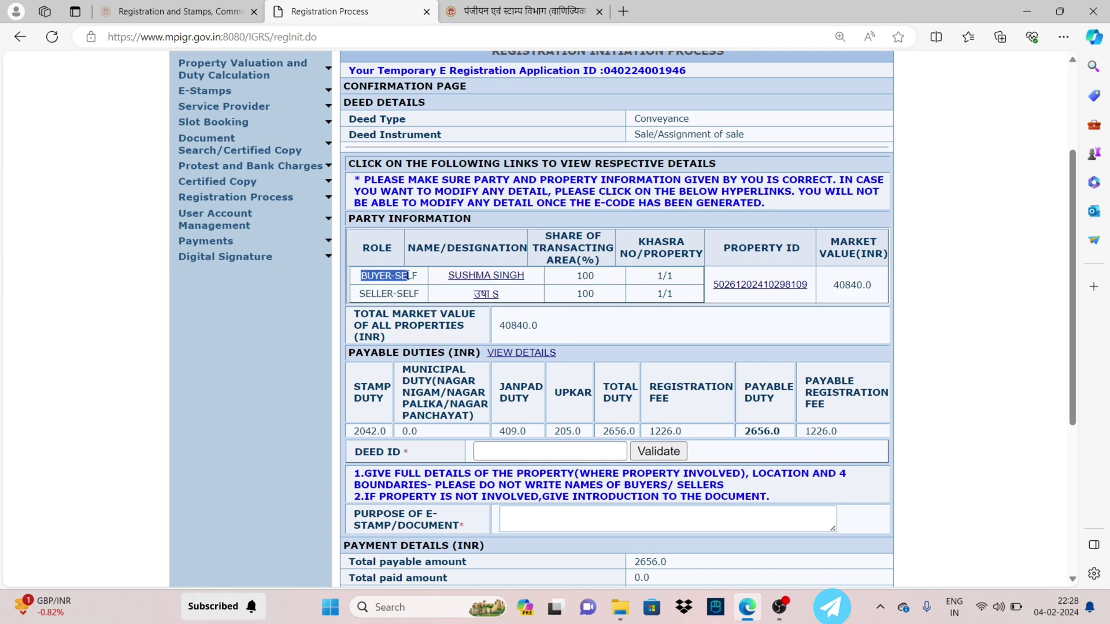
pyautogui.click(585, 331)
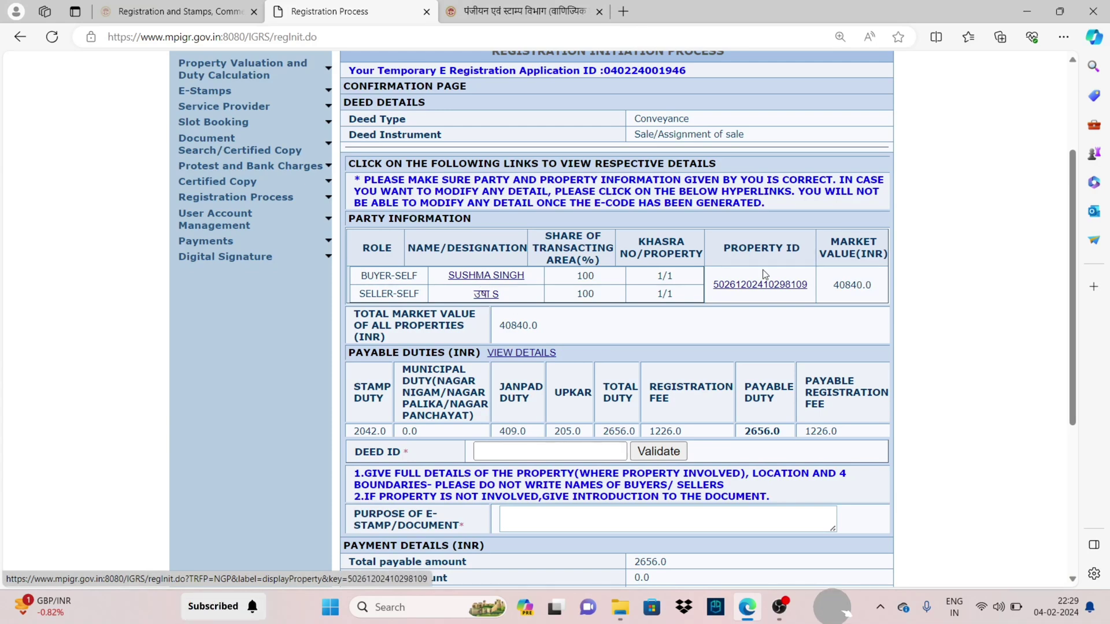
# View the property's full details, then select the temporary application ID
pyautogui.click(743, 286)
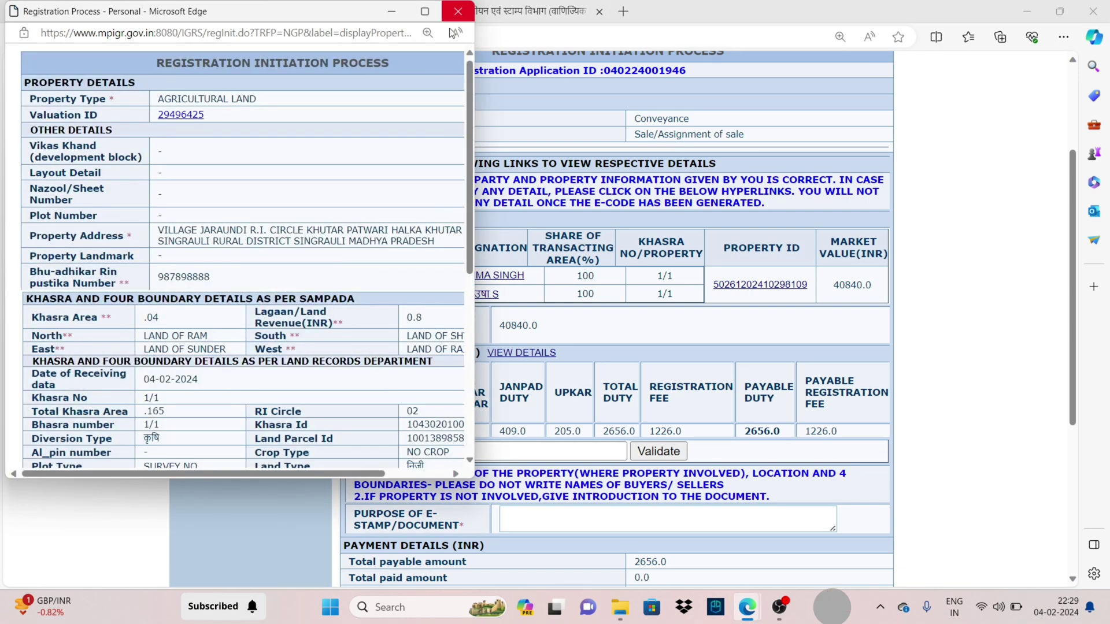
pyautogui.click(454, 17)
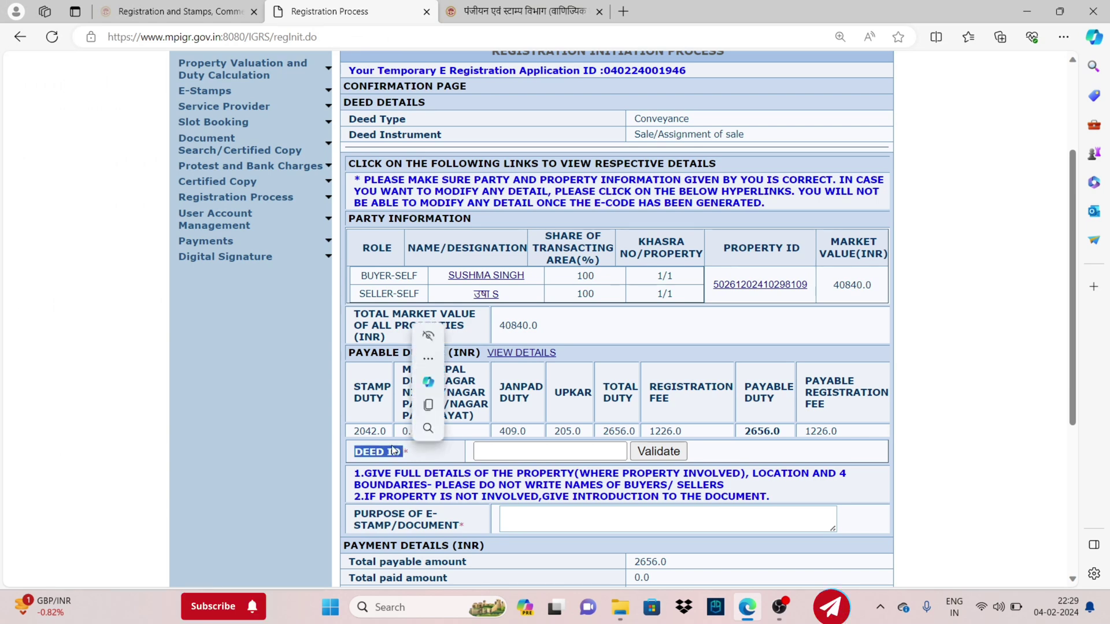
pyautogui.doubleClick(640, 71)
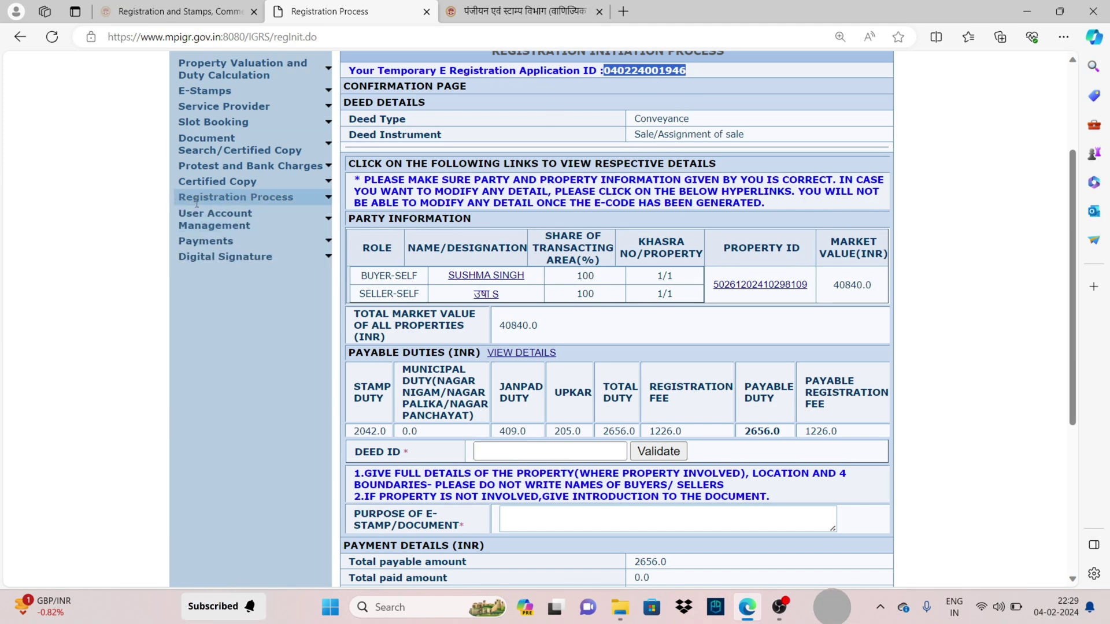
# Start a new deed under Deed Drafting > Create Deed with the Registration Process option
pyautogui.moveTo(196, 197)
pyautogui.moveTo(223, 238)
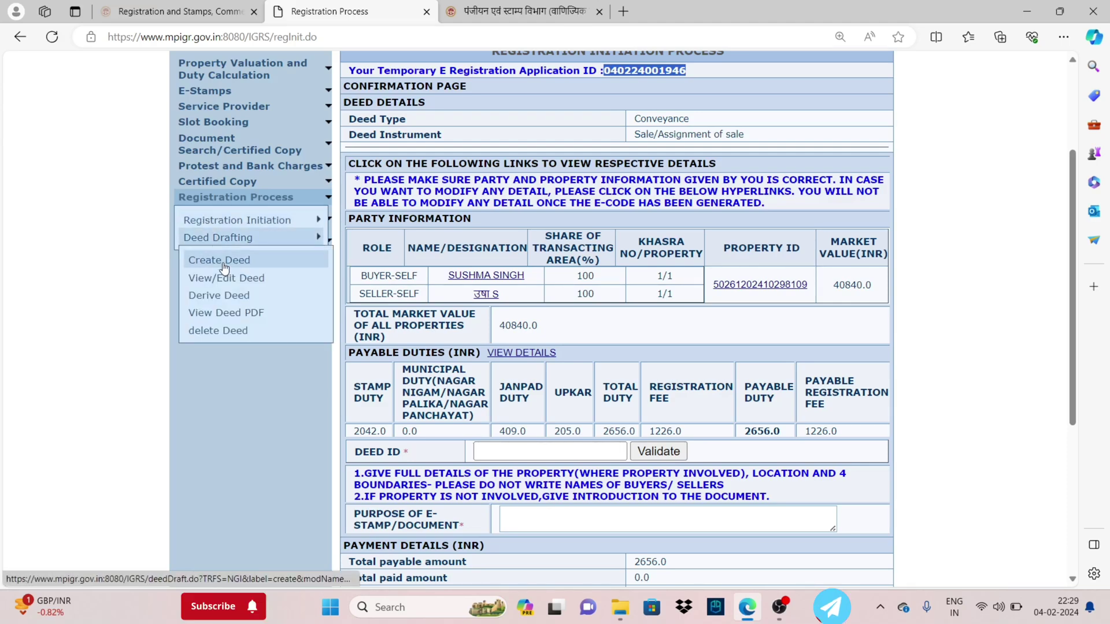
pyautogui.click(225, 267)
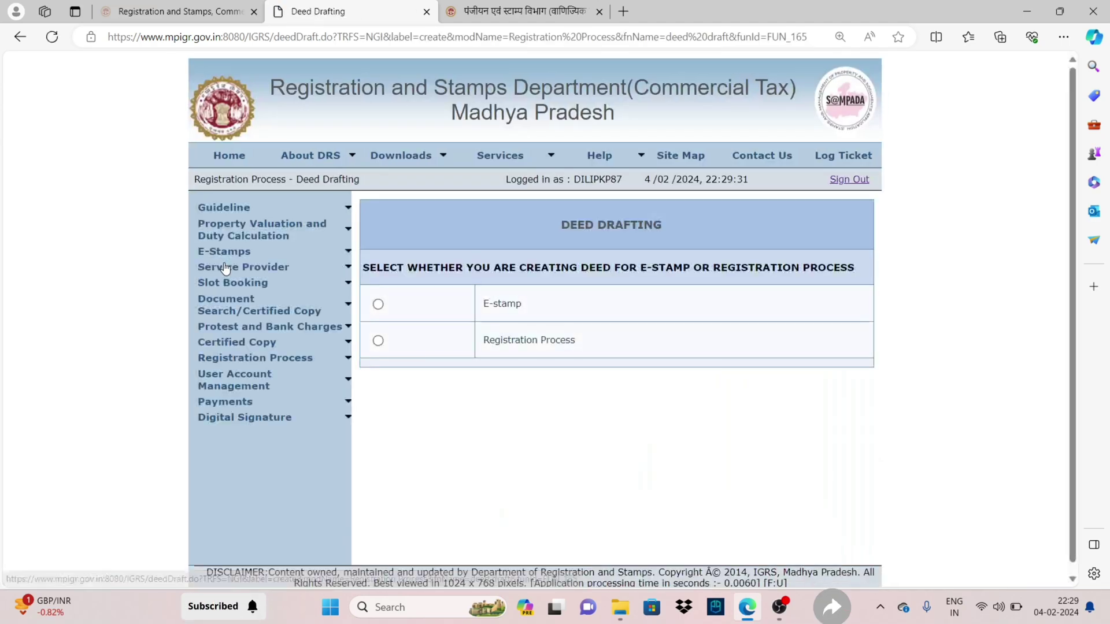
pyautogui.click(378, 342)
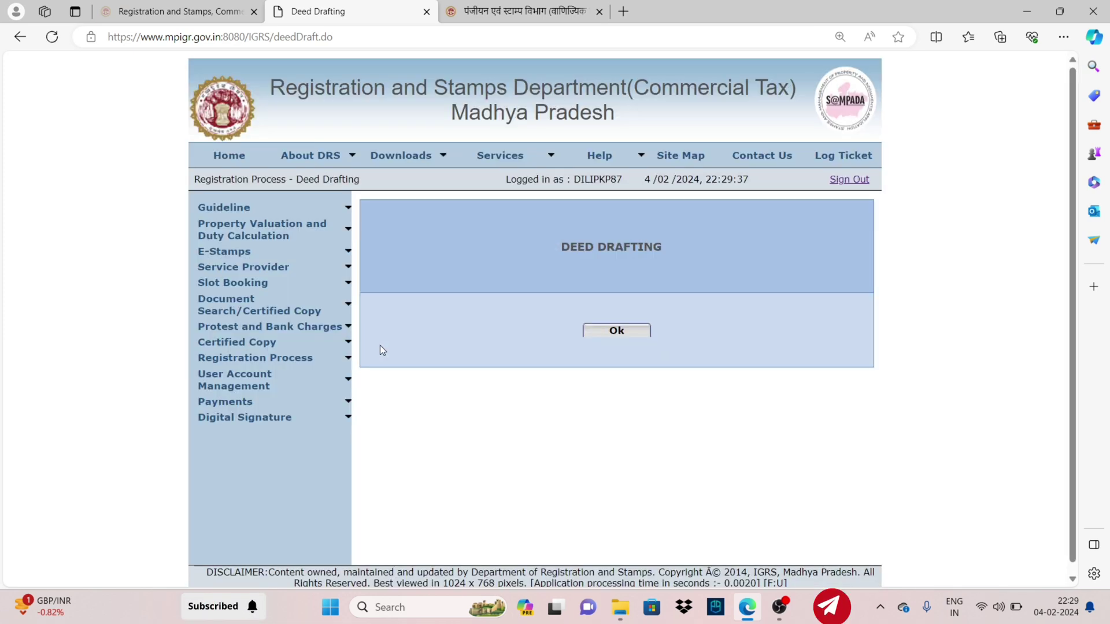
pyautogui.moveTo(255, 358)
pyautogui.moveTo(271, 397)
pyautogui.click(254, 427)
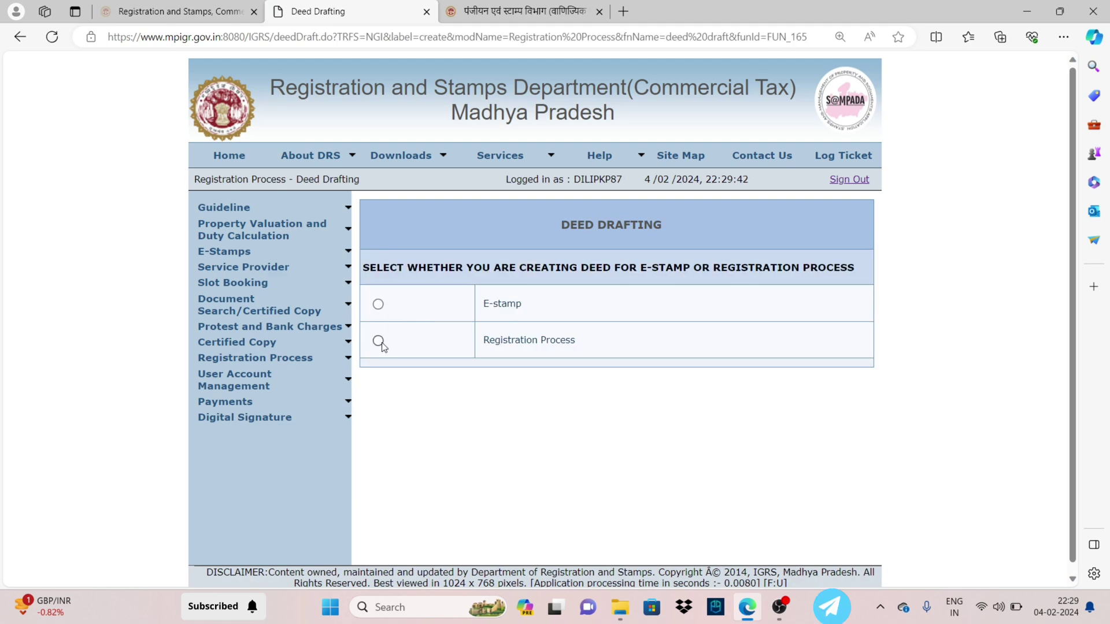
pyautogui.click(378, 341)
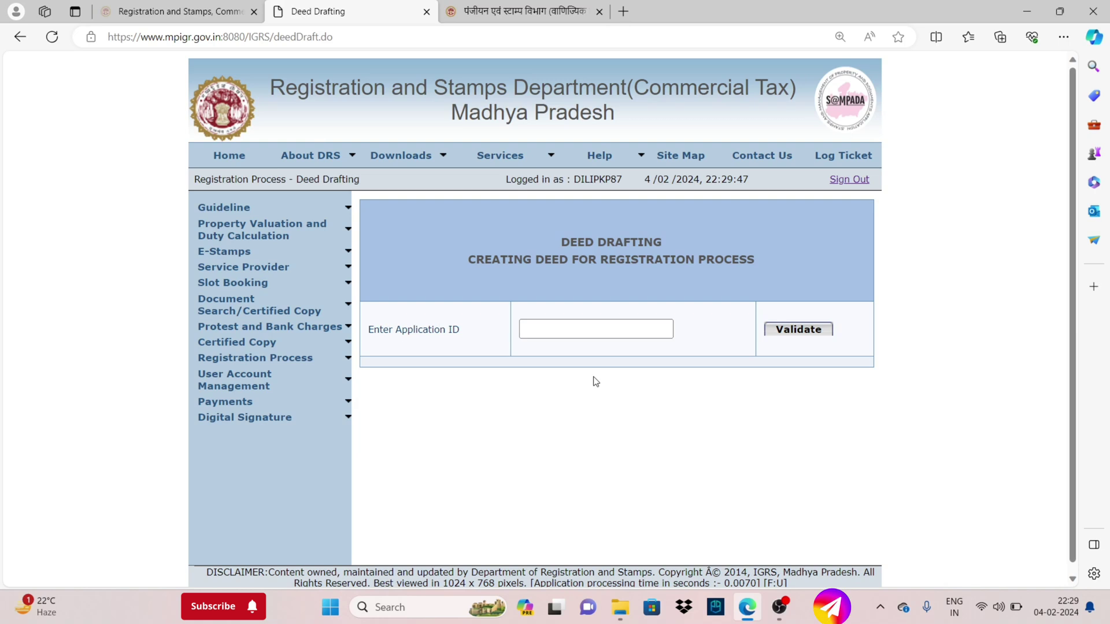
# Enter the pending application's ID into the Application ID field
pyautogui.click(598, 336)
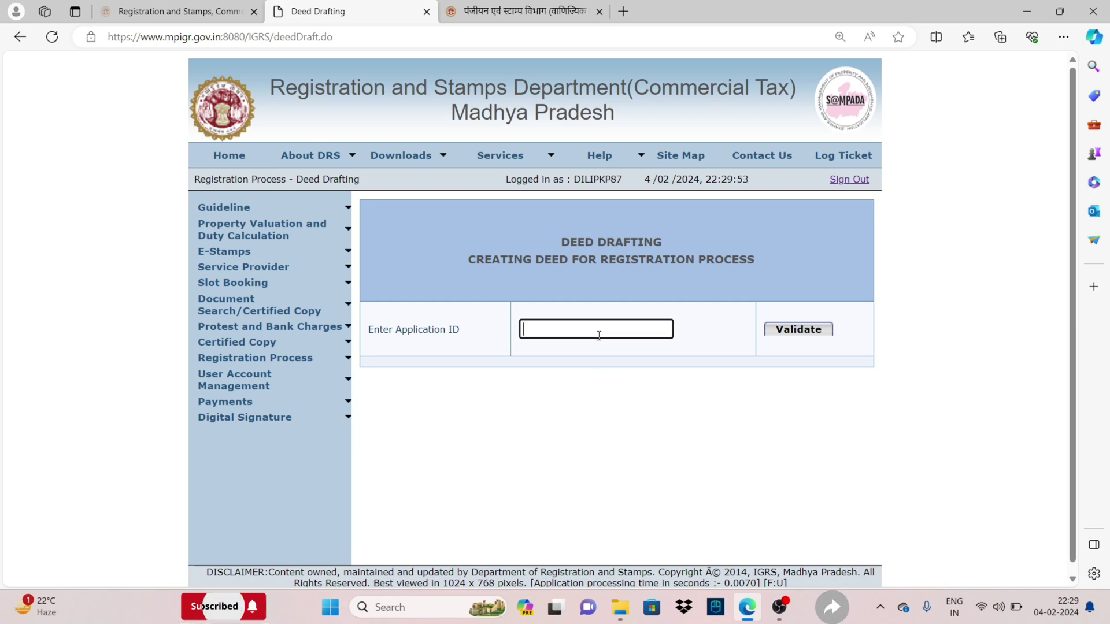
pyautogui.press('shift+Insert')
pyautogui.press('Return')
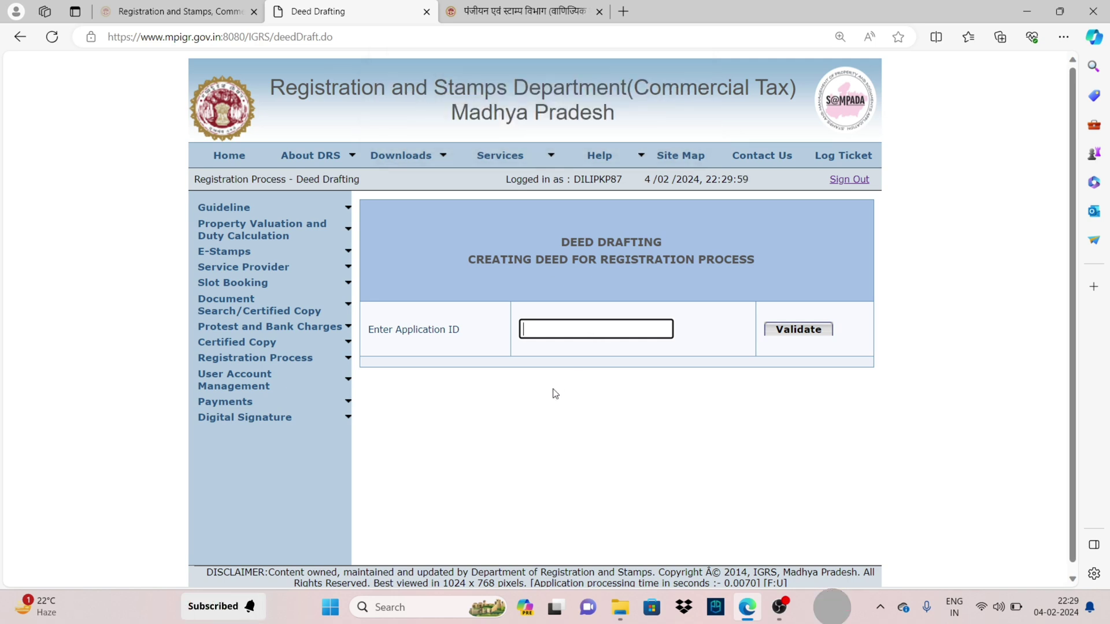
pyautogui.click(648, 443)
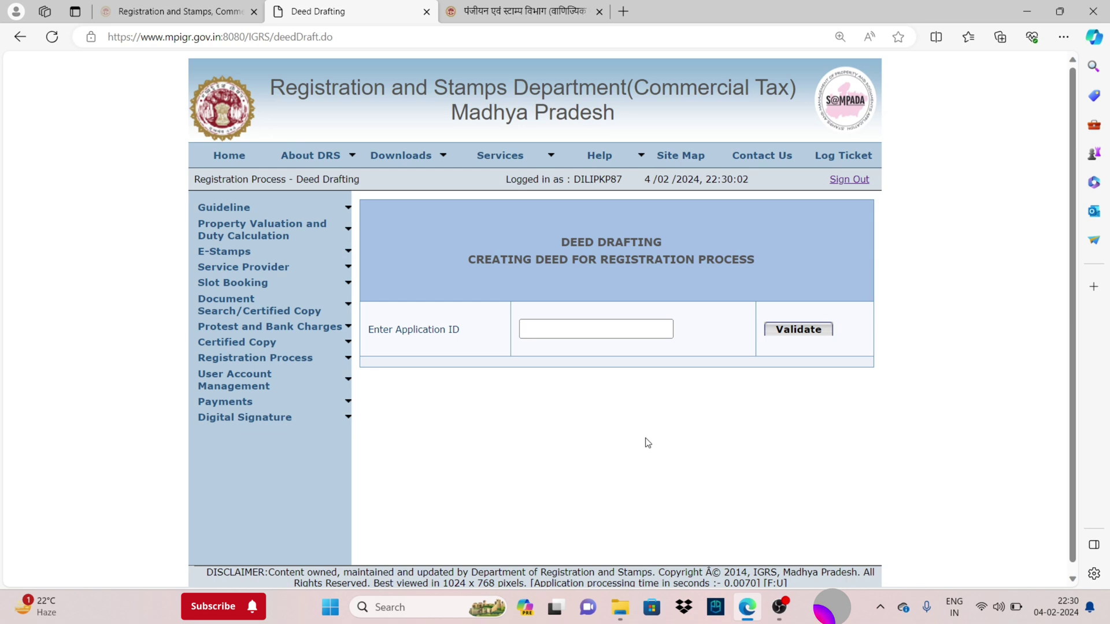
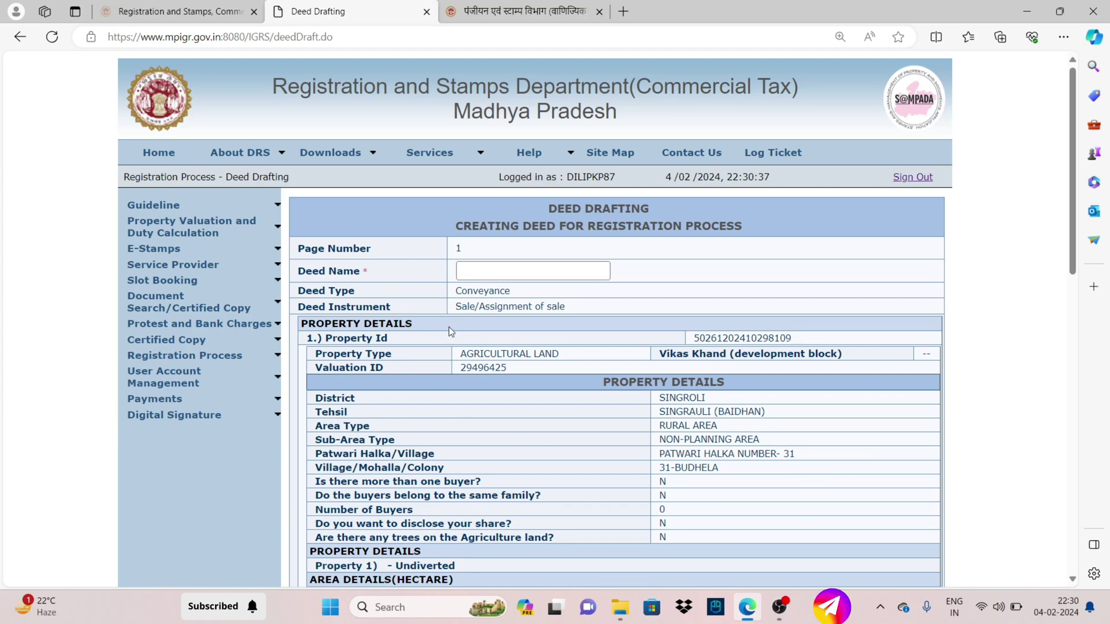
# Copy 'Conveyance' from Deed Type and paste it in as the Deed Name
pyautogui.doubleClick(482, 291)
pyautogui.hotkey('ctrl', 'c')
pyautogui.click(485, 275)
pyautogui.hotkey('ctrl', 'v')
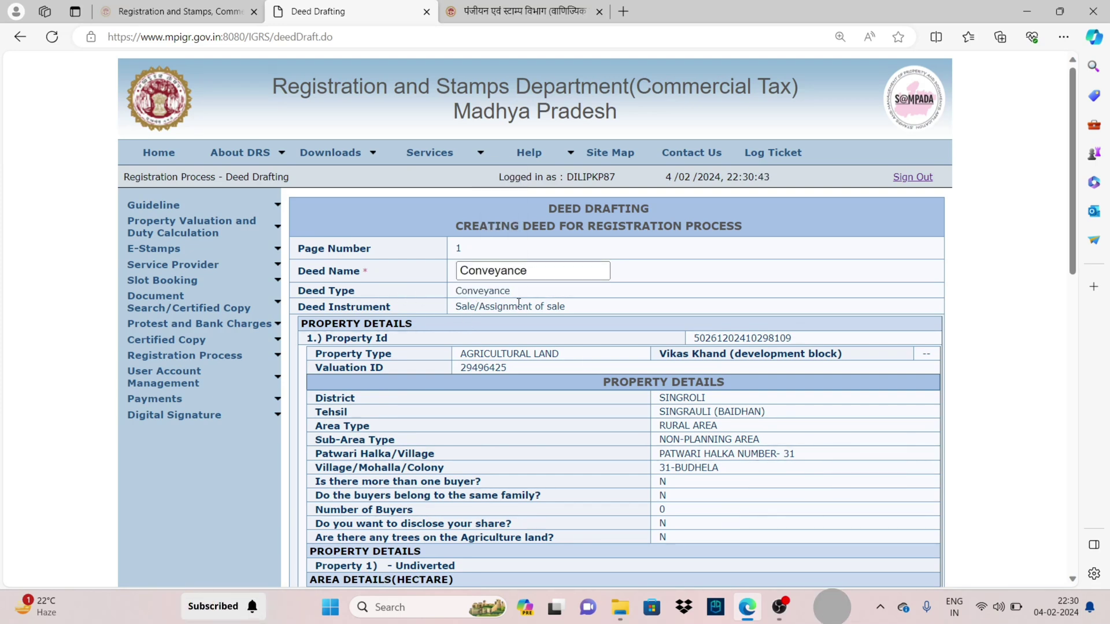
pyautogui.scroll(-15, 405, 335)
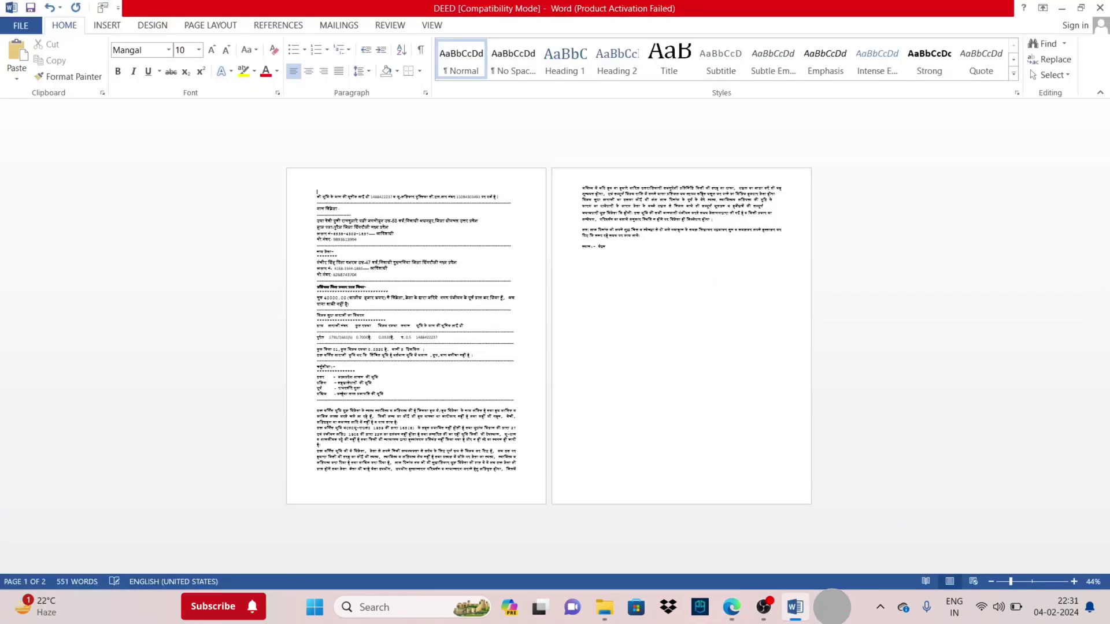
# Restore the deed's title lines in Word and drag them over to the portal page
pyautogui.hotkey('ctrl', 'z')
pyautogui.hotkey('ctrl', 'z')
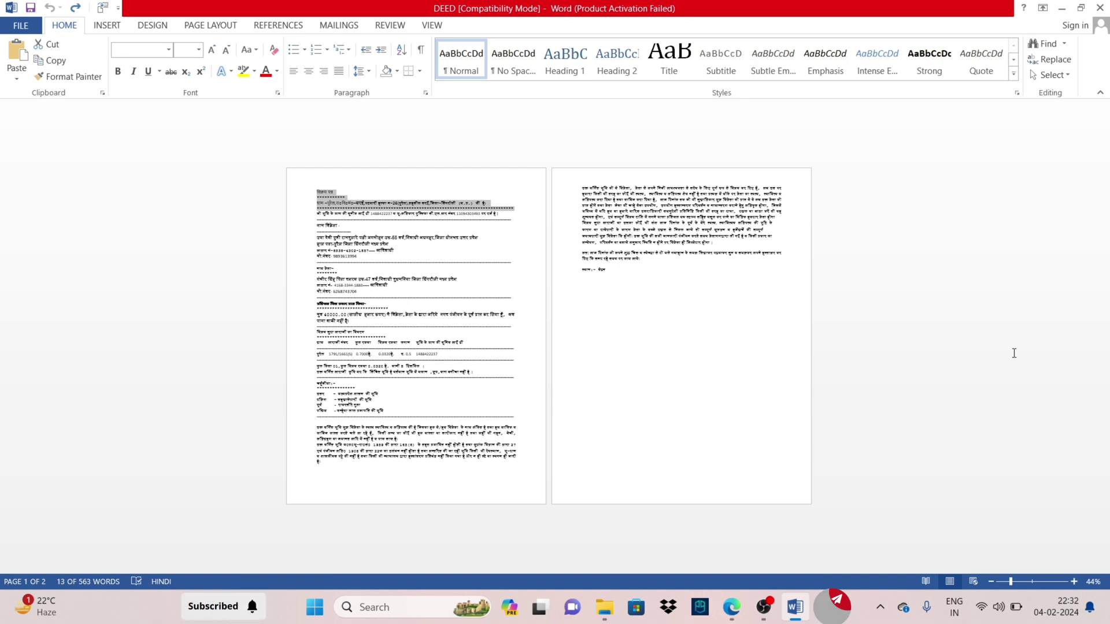
pyautogui.moveTo(476, 200); pyautogui.dragTo(456, 226)
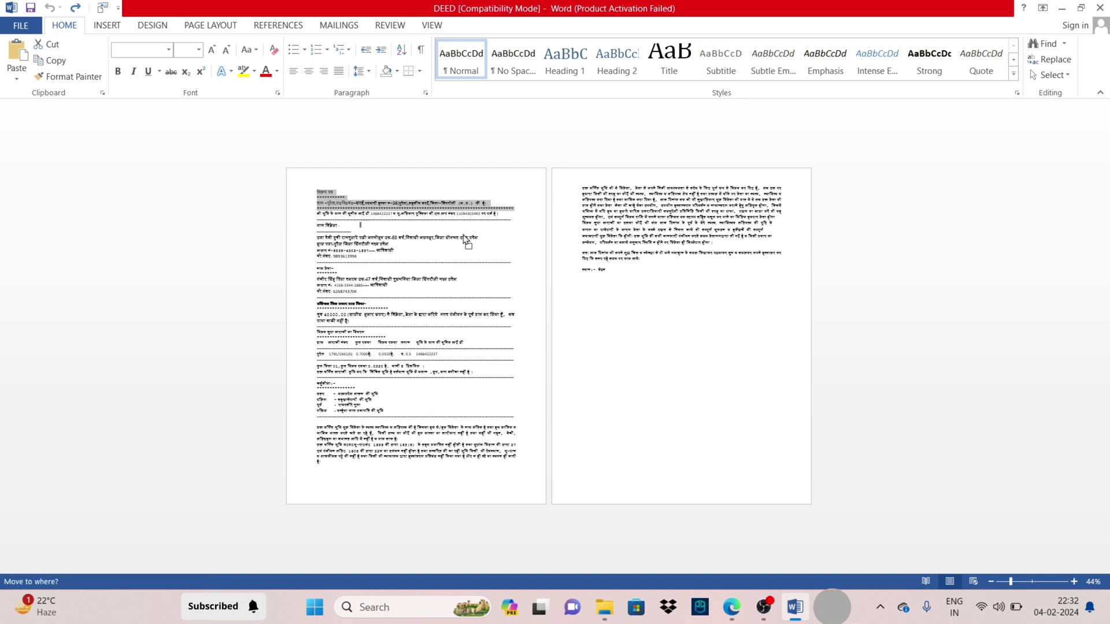
pyautogui.moveTo(707, 526); pyautogui.dragTo(578, 395)
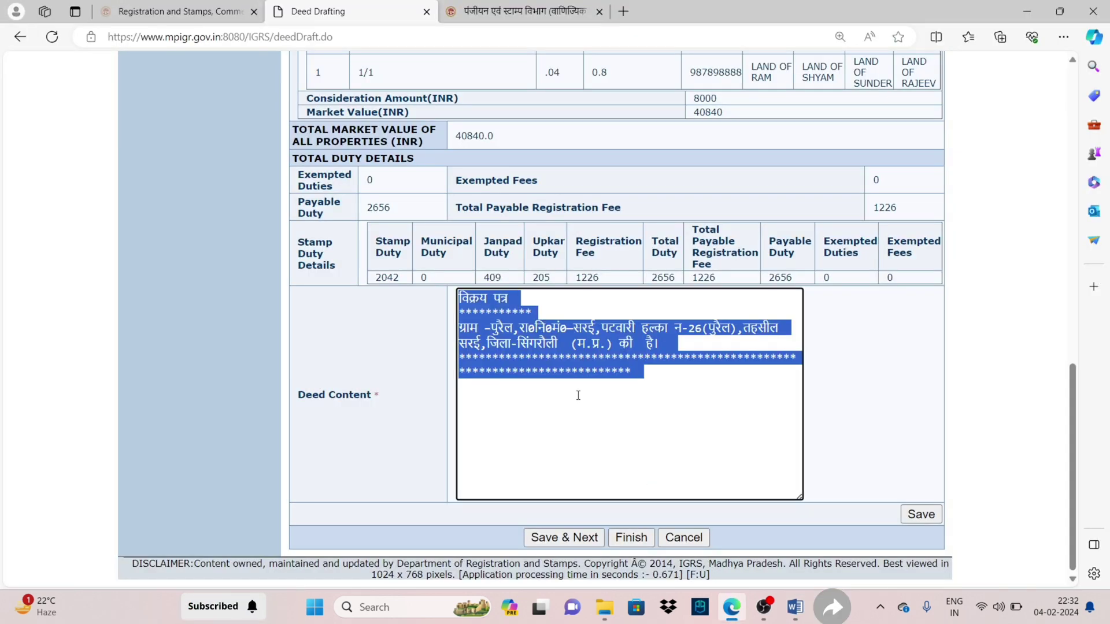
# Widen the filled Deed Content box and save the page with Save & Next
pyautogui.moveTo(796, 497); pyautogui.dragTo(938, 501)
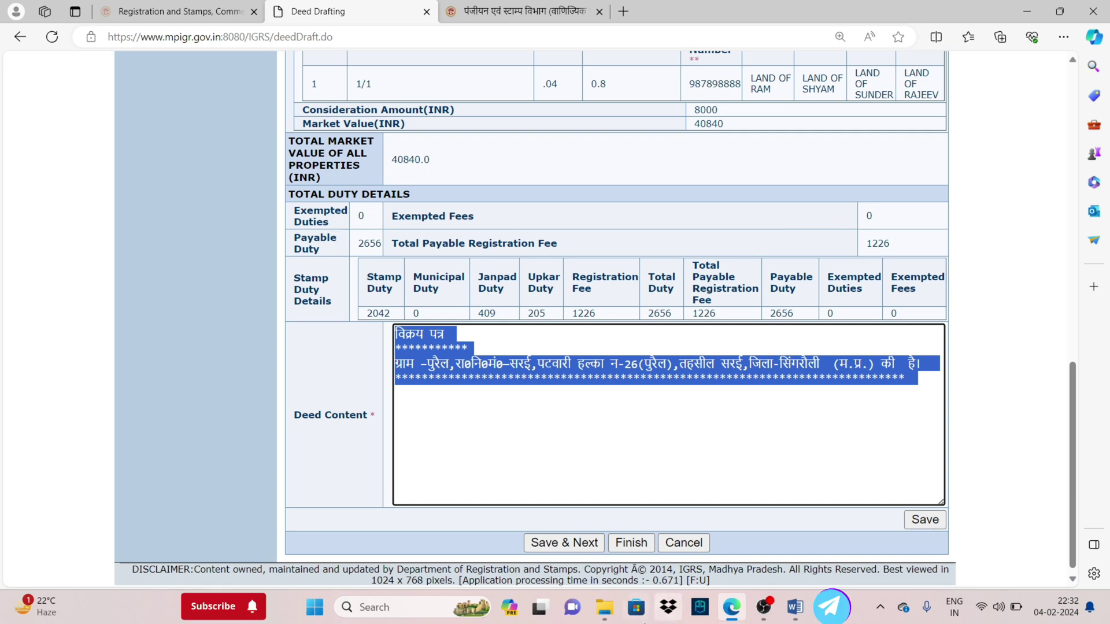
pyautogui.click(553, 543)
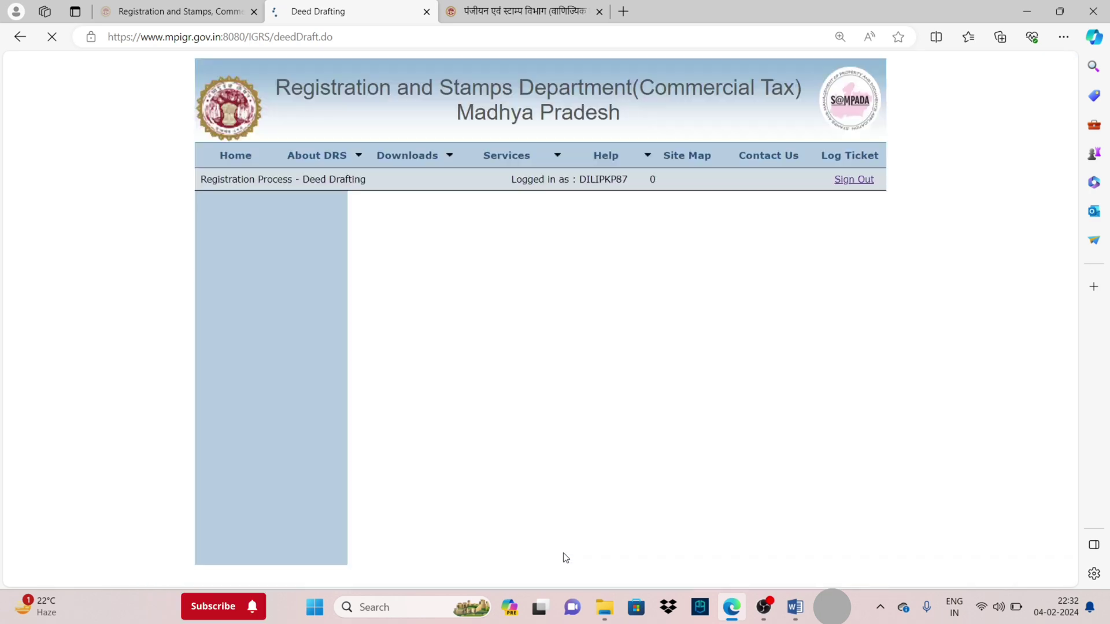
# Select the next two blocks of deed text in Word and return to the portal
pyautogui.click(796, 607)
pyautogui.moveTo(315, 218); pyautogui.dragTo(408, 292)
pyautogui.moveTo(316, 304); pyautogui.dragTo(469, 374)
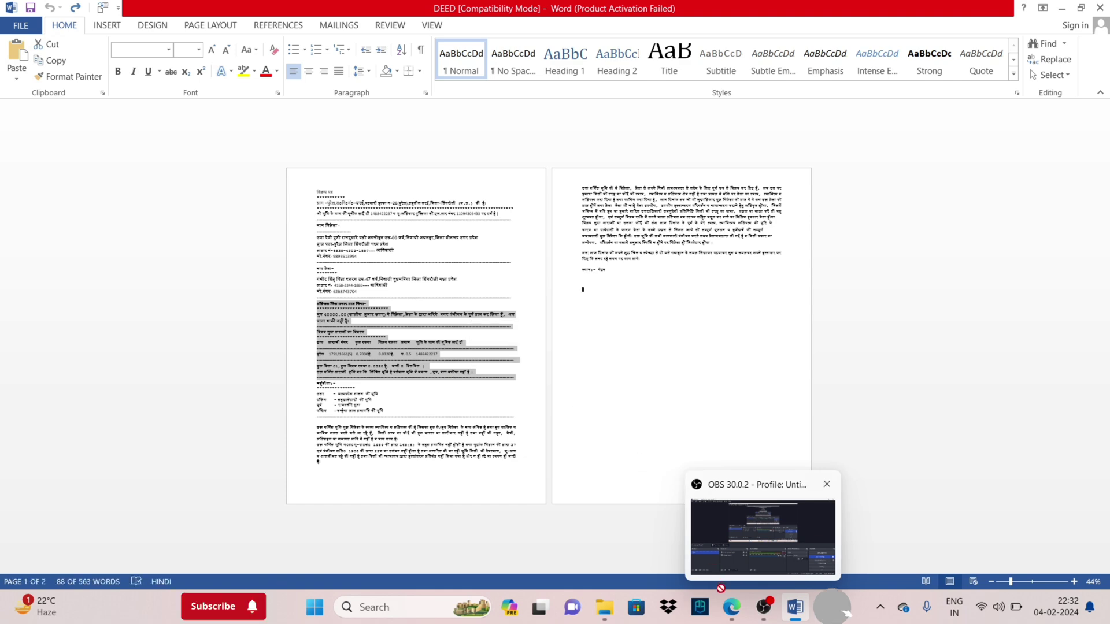
pyautogui.click(729, 606)
pyautogui.scroll(-20, 1070, 580)
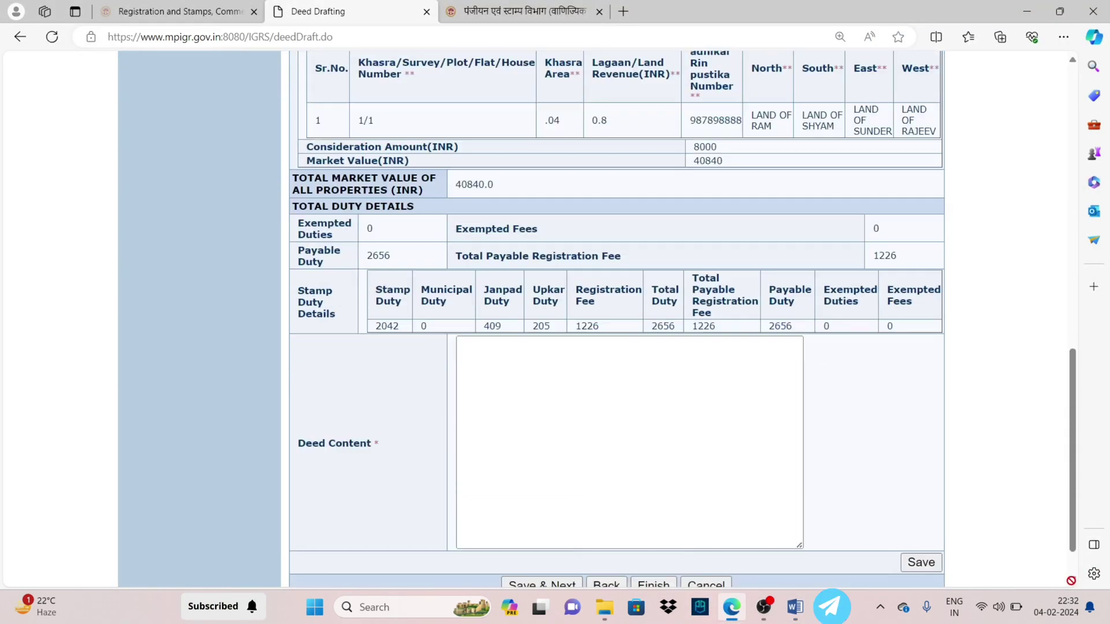
# Paste the copied deed text into Deed Content, widen the box, and finish the draft
pyautogui.scroll(-2, 1071, 581)
pyautogui.click(622, 412)
pyautogui.hotkey('ctrl', 'v')
pyautogui.moveTo(802, 497); pyautogui.dragTo(947, 496)
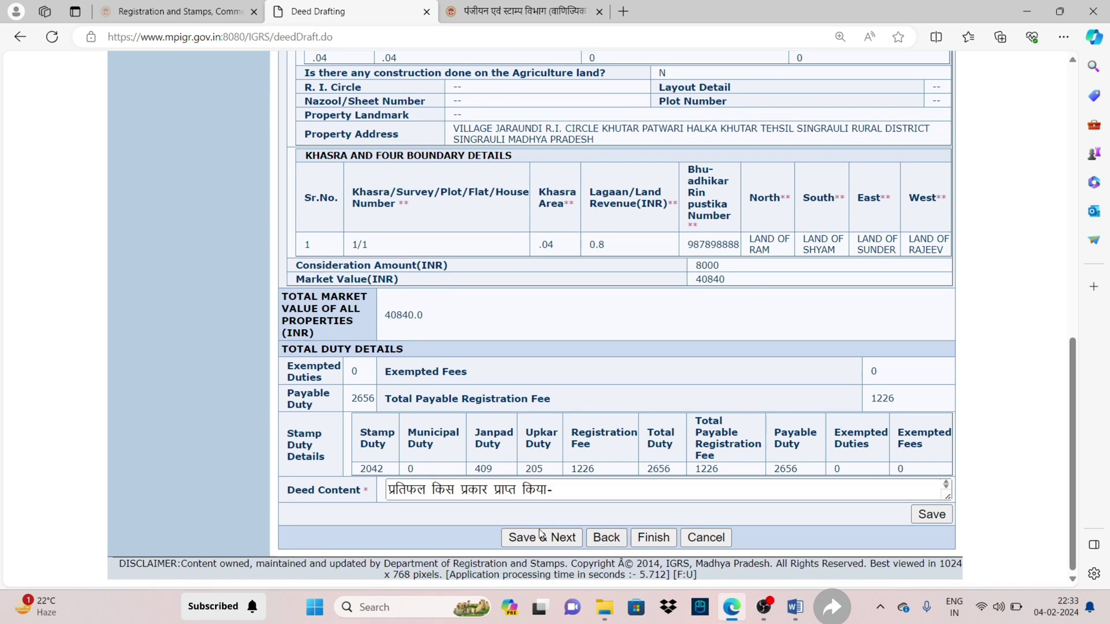
pyautogui.click(661, 541)
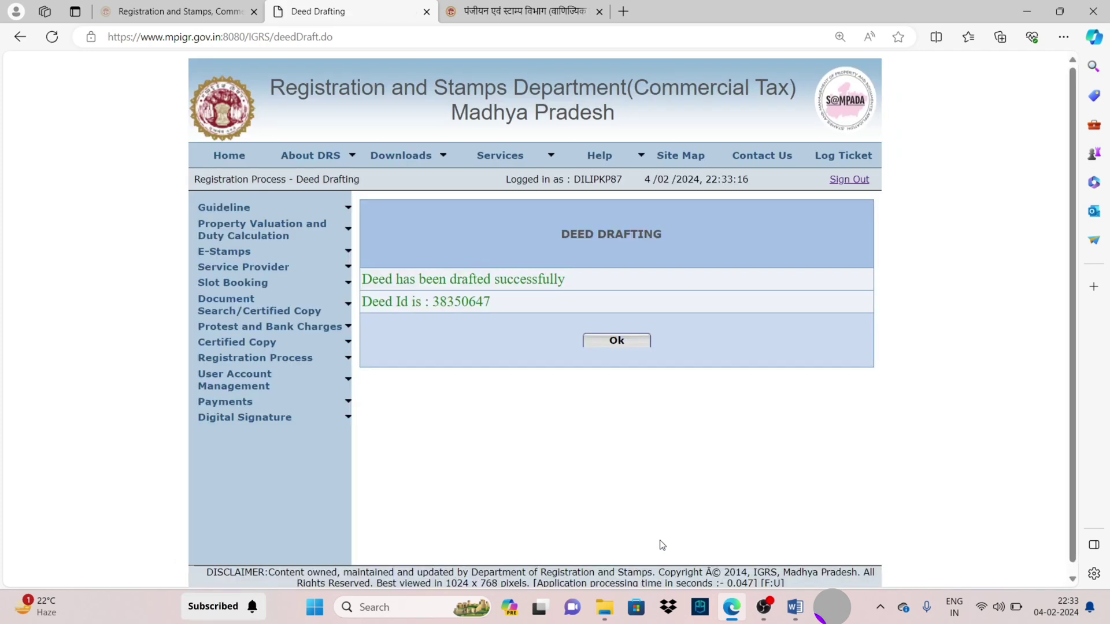
# Copy the new Deed Id and reopen the 04/02/2024 conveyance application from the Registration dashboard
pyautogui.doubleClick(459, 302)
pyautogui.hotkey('ctrl', 'c')
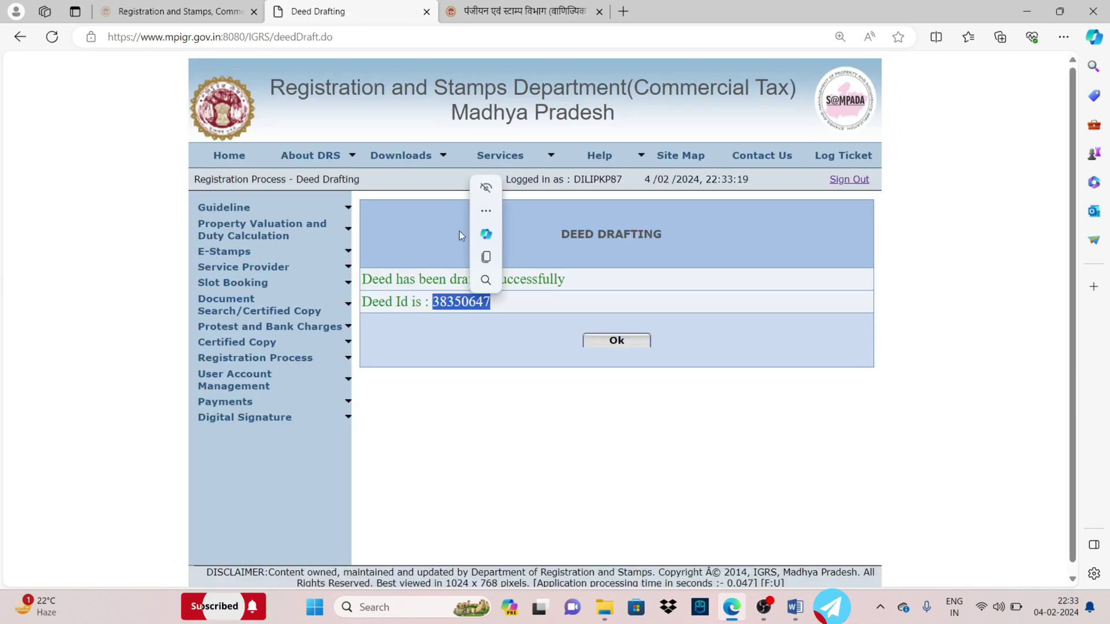
pyautogui.moveTo(255, 357)
pyautogui.moveTo(260, 380)
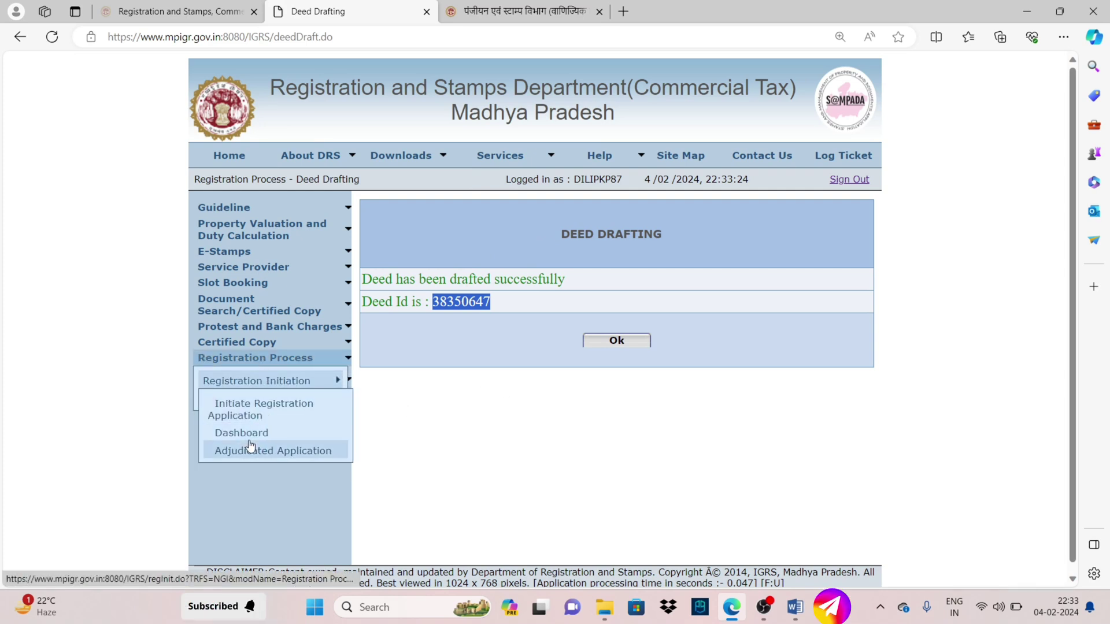
pyautogui.click(251, 435)
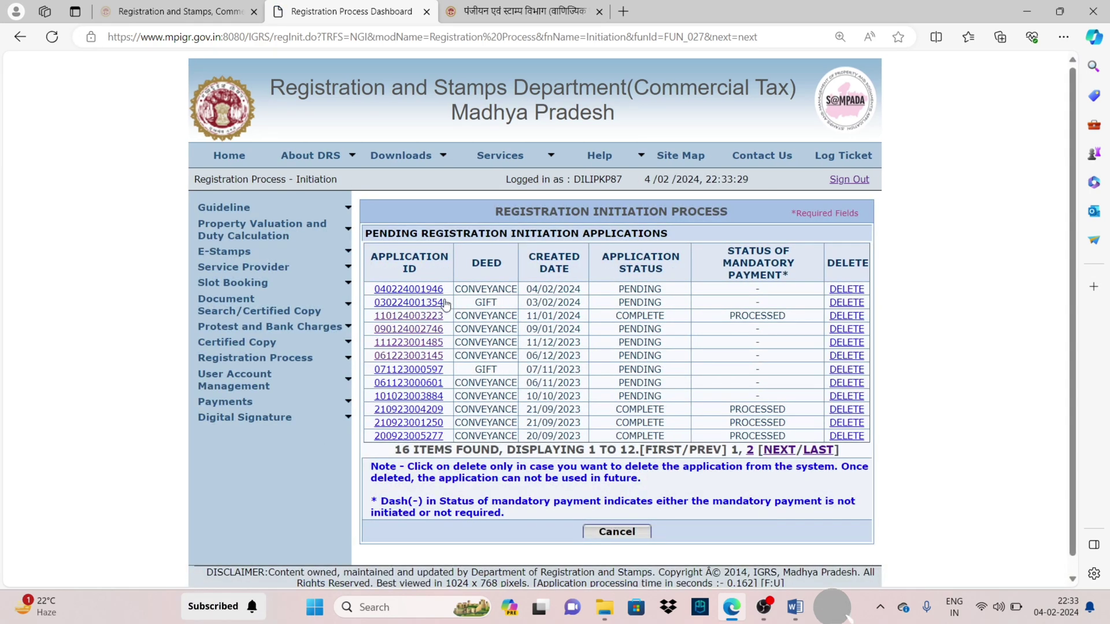
pyautogui.click(428, 291)
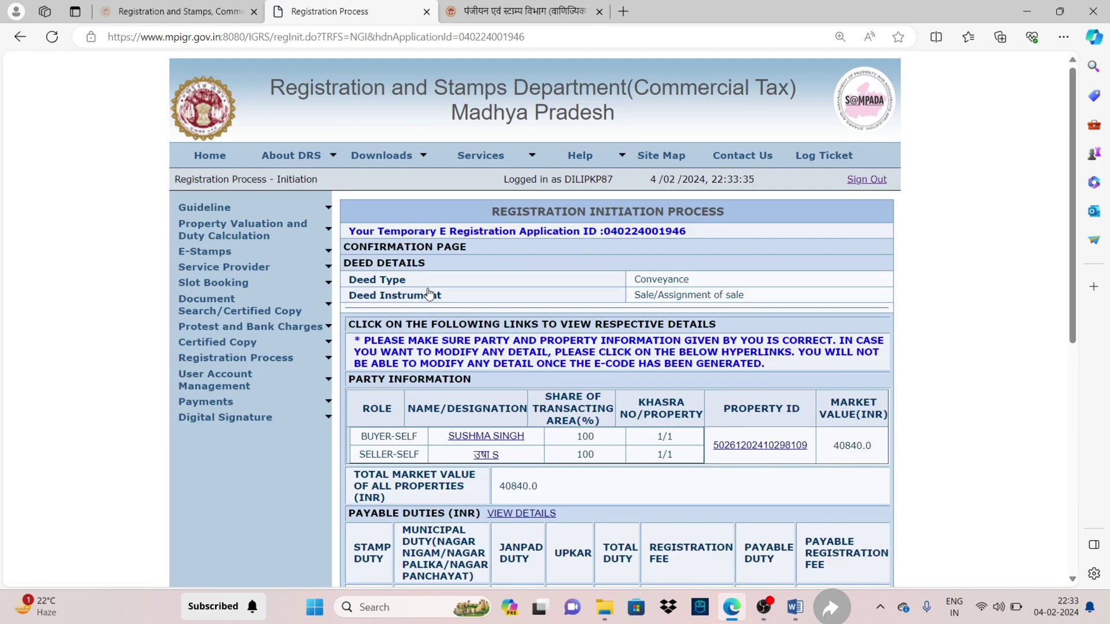
pyautogui.scroll(-3, 562, 257)
# Paste the new deed ID into the Deed ID field, validate it, and consume the deed
pyautogui.click(500, 454)
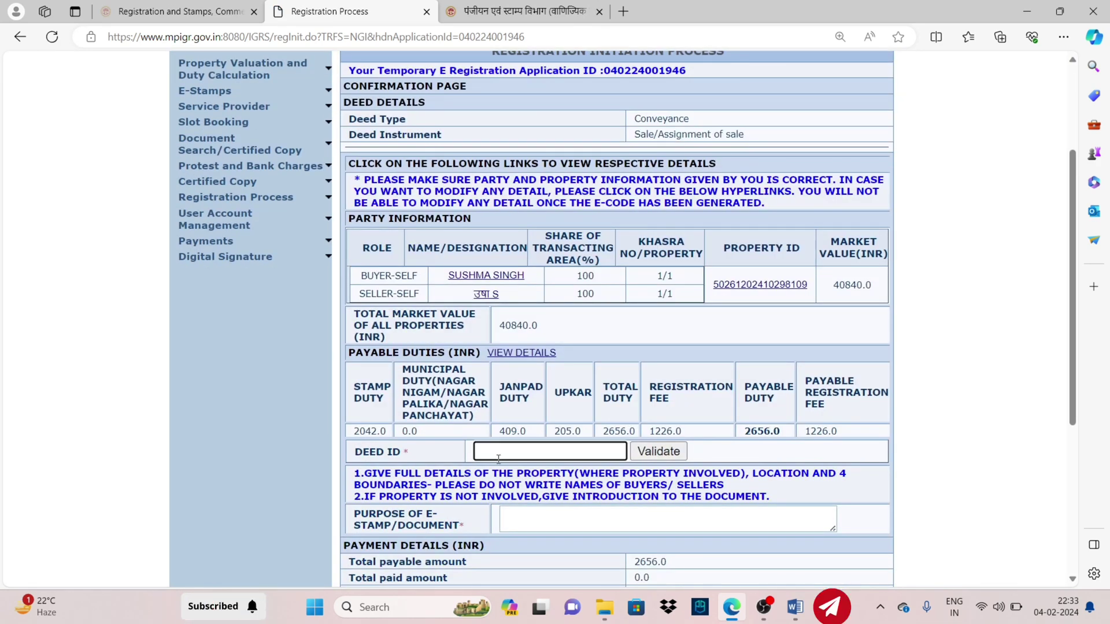
pyautogui.hotkey('ctrl', 'v')
pyautogui.click(650, 457)
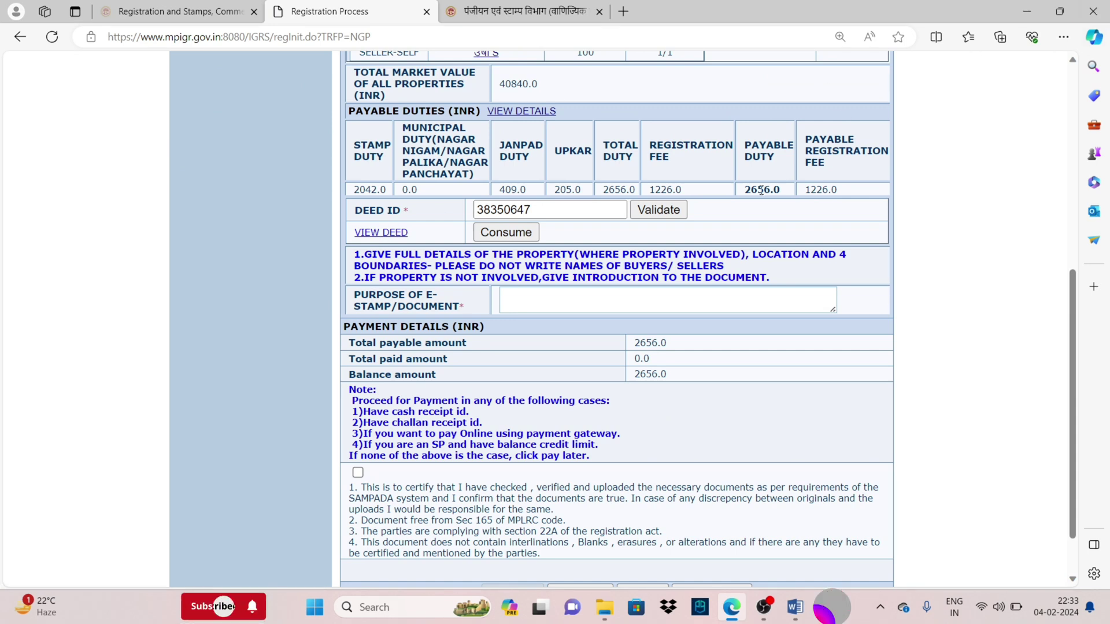
pyautogui.click(506, 232)
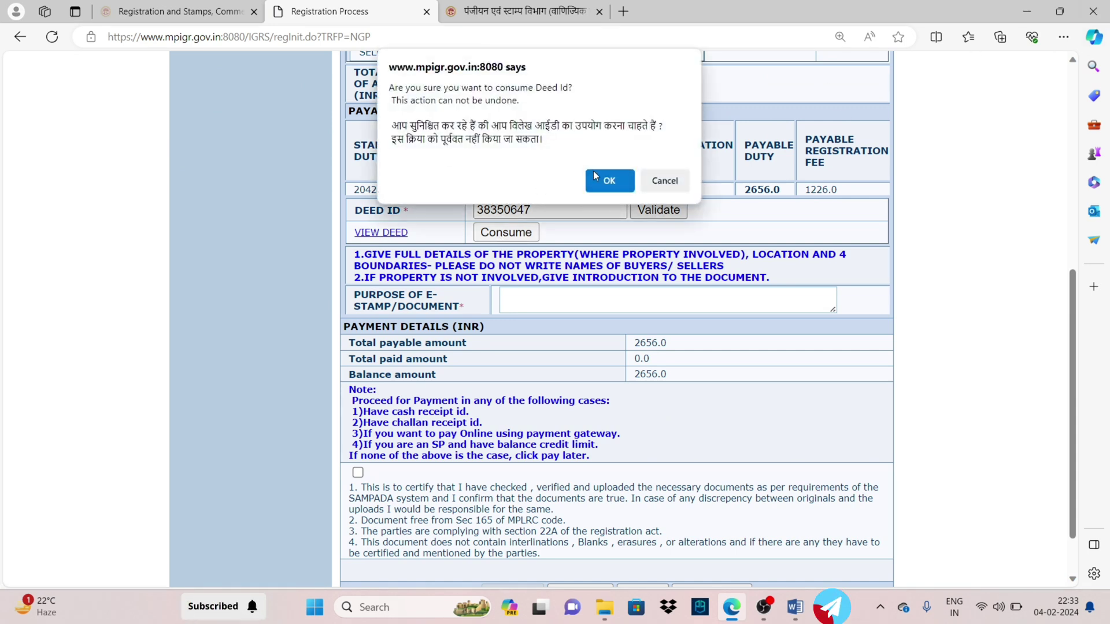
pyautogui.click(596, 176)
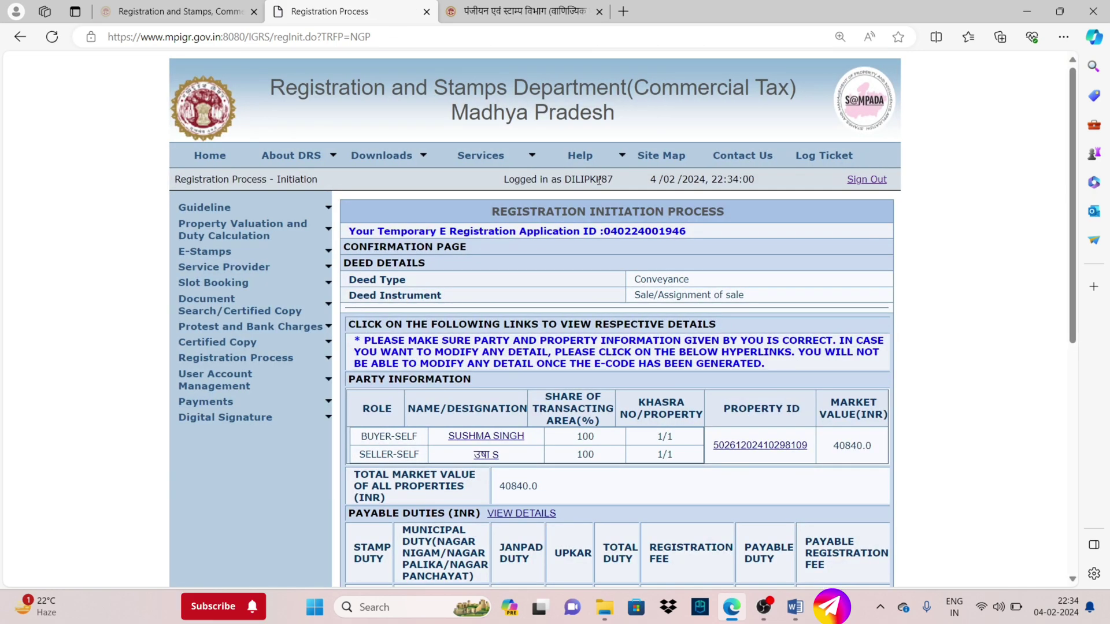
# Review the deed instrument 'Sale/Assignment of sale' on the application page
pyautogui.scroll(-4, 599, 179)
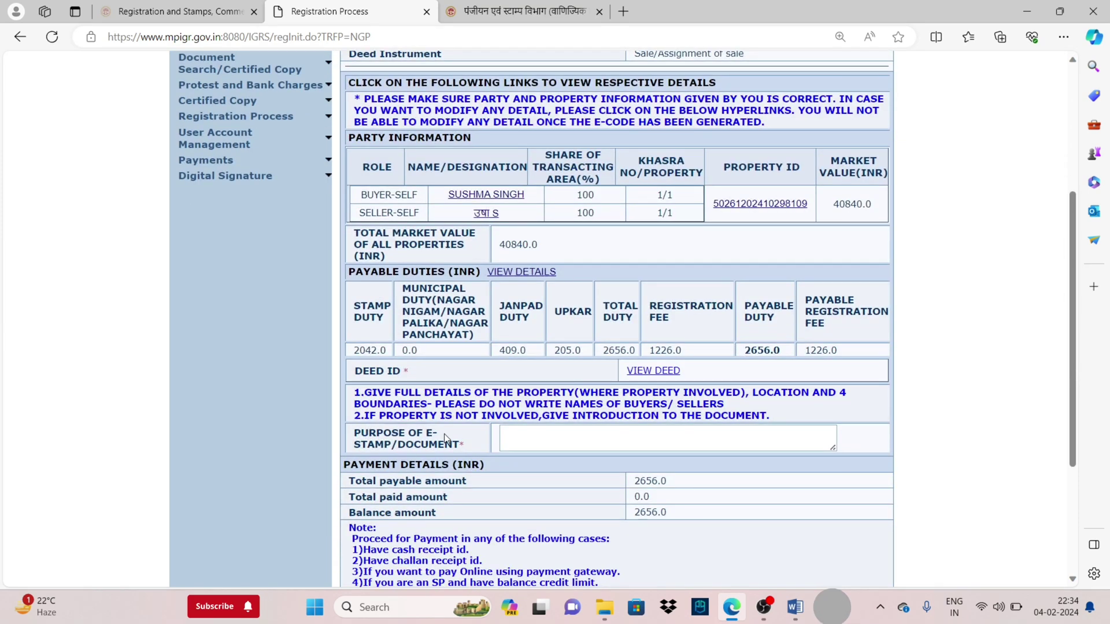
pyautogui.scroll(1, 646, 185)
pyautogui.moveTo(750, 134); pyautogui.dragTo(634, 134)
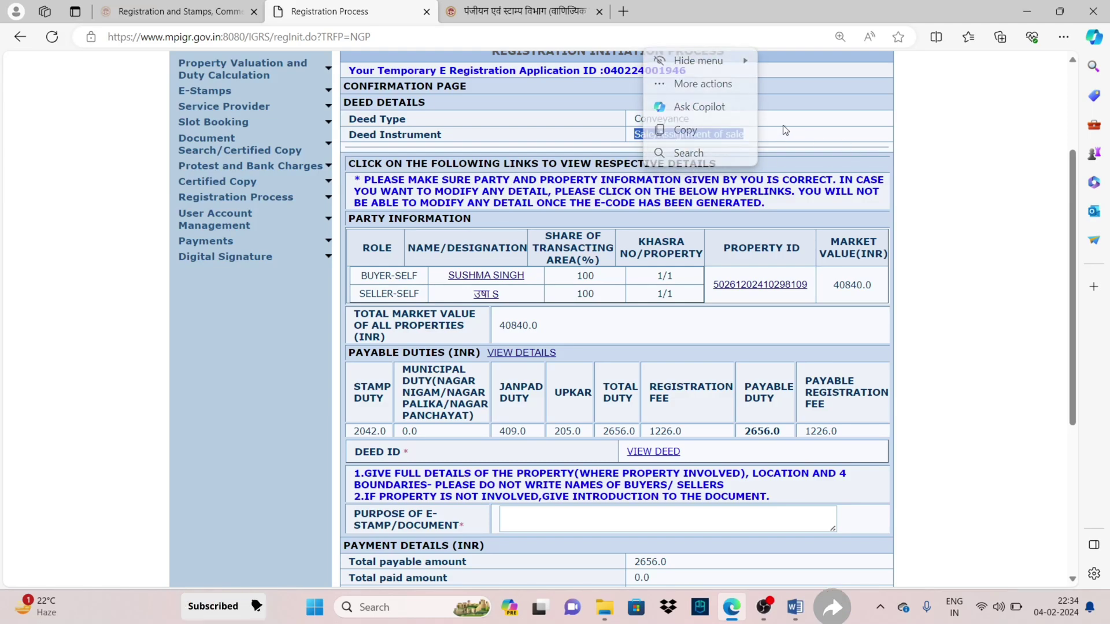
pyautogui.scroll(-5, 661, 174)
pyautogui.scroll(4, 661, 176)
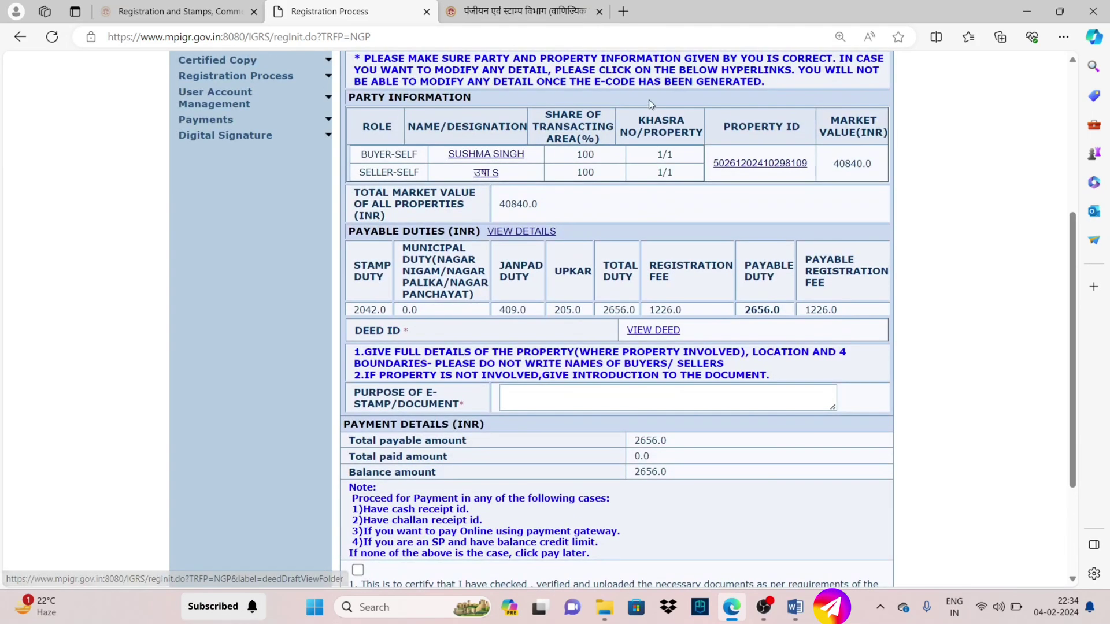
pyautogui.moveTo(645, 102); pyautogui.dragTo(564, 473)
pyautogui.scroll(-4, 393, 478)
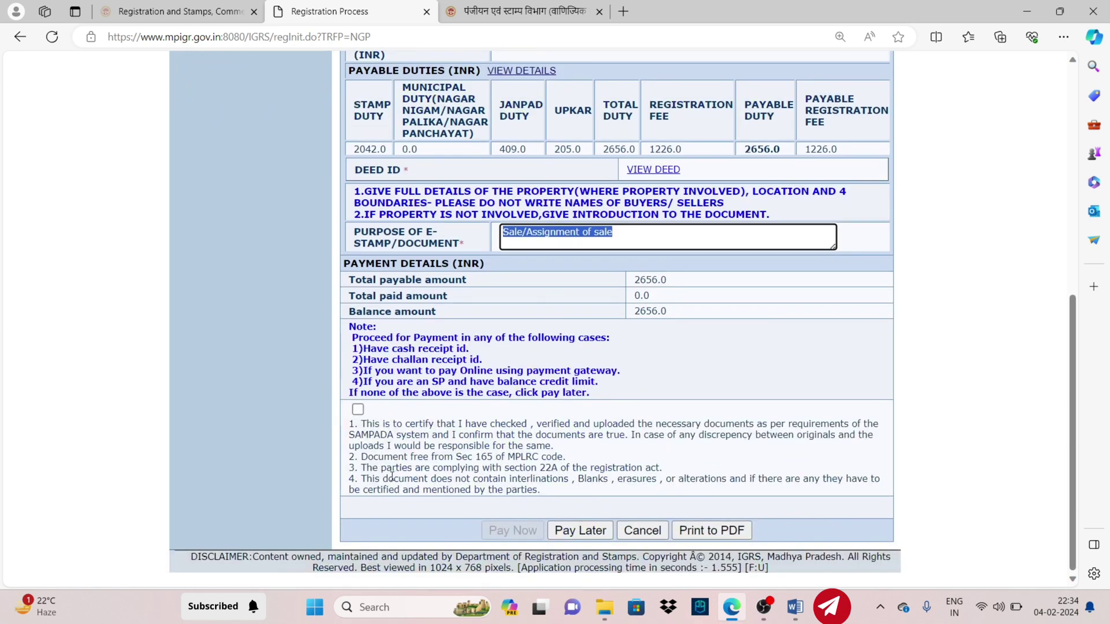
# Accept the certification declaration and proceed to pay the 2656.0 balance, confirming both warnings
pyautogui.click(358, 410)
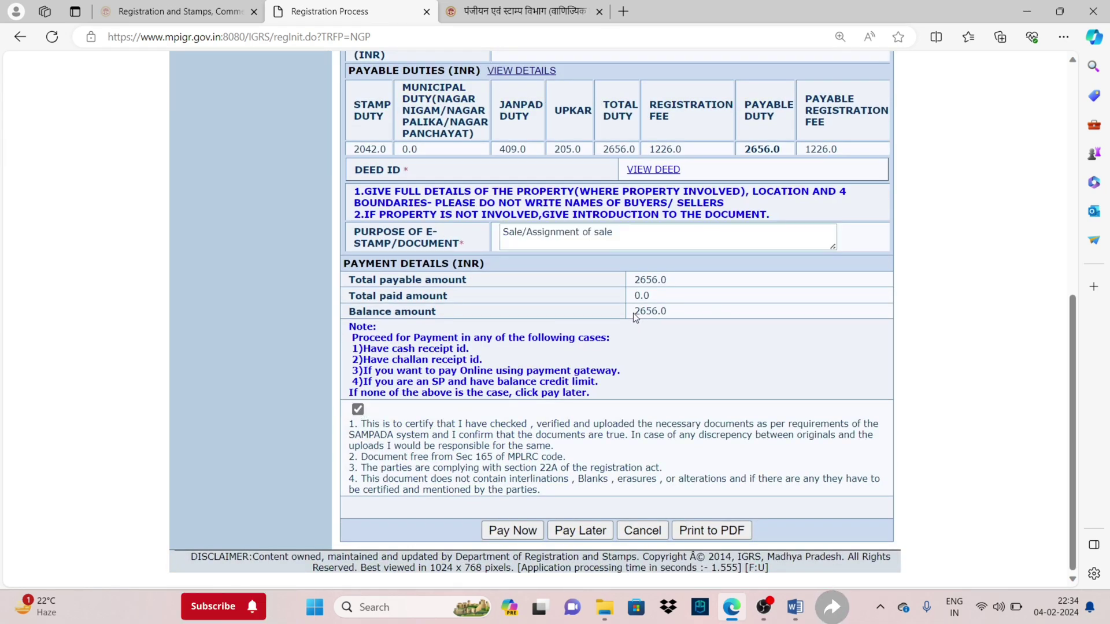
pyautogui.moveTo(634, 311); pyautogui.dragTo(675, 320)
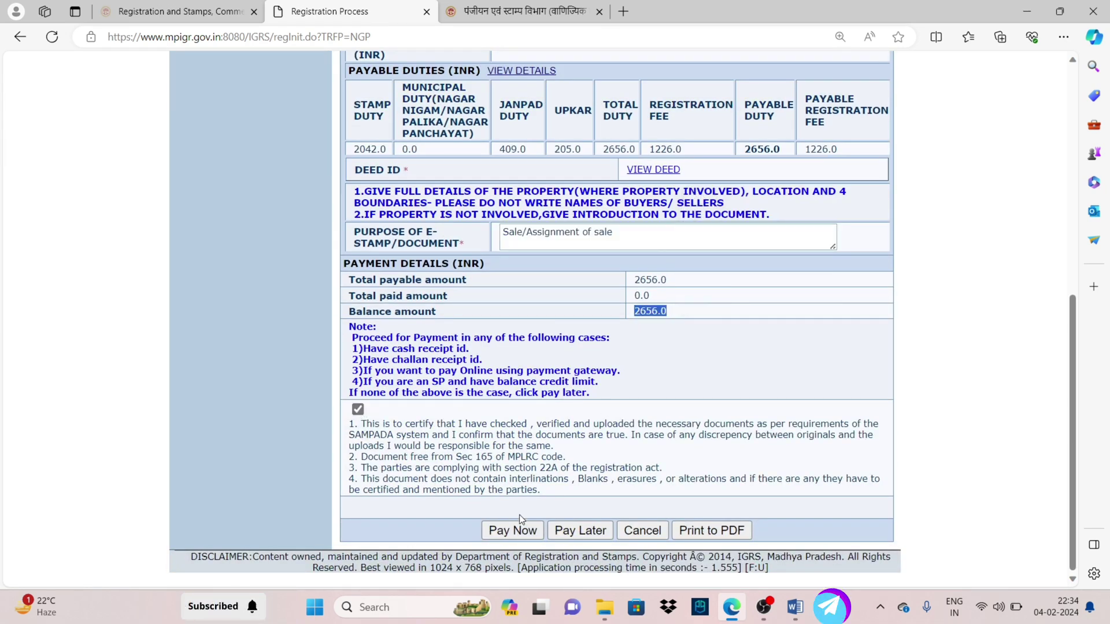
pyautogui.click(499, 531)
pyautogui.click(609, 234)
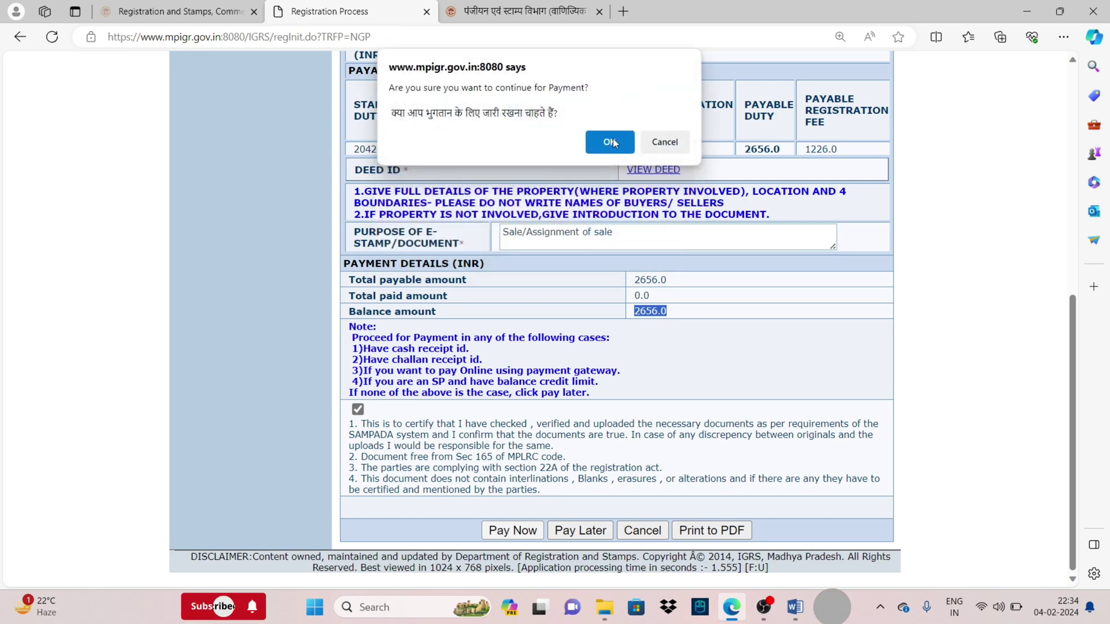
pyautogui.click(611, 137)
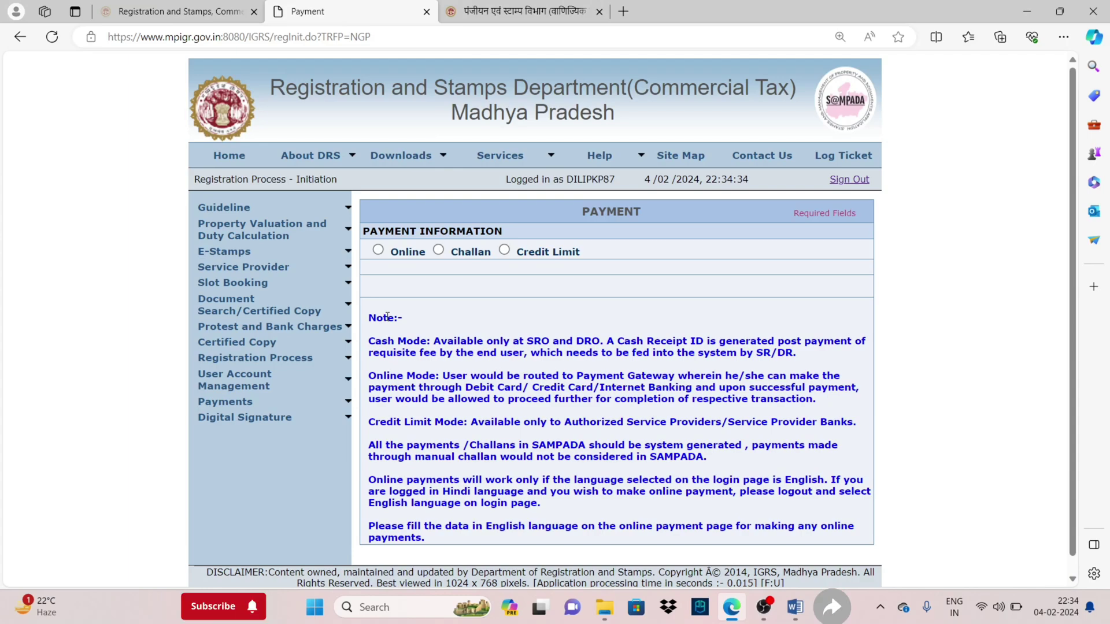
# Review the Online, Challan and Credit Limit payment mode notes on the Payment page
pyautogui.moveTo(376, 345); pyautogui.dragTo(821, 399)
pyautogui.tripleClick(613, 269)
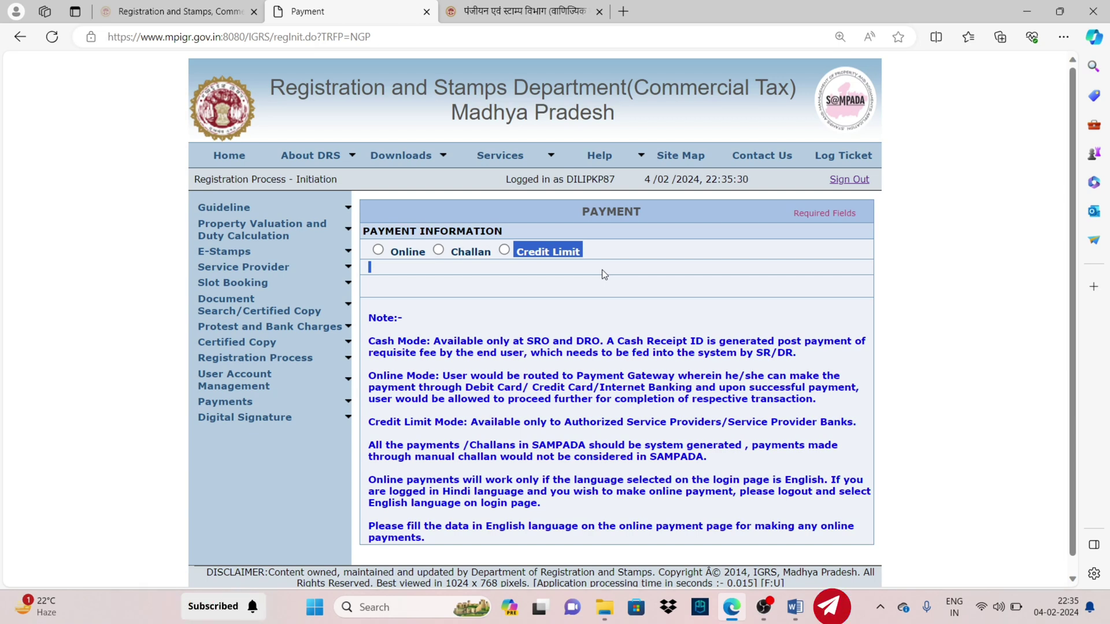
pyautogui.moveTo(270, 359)
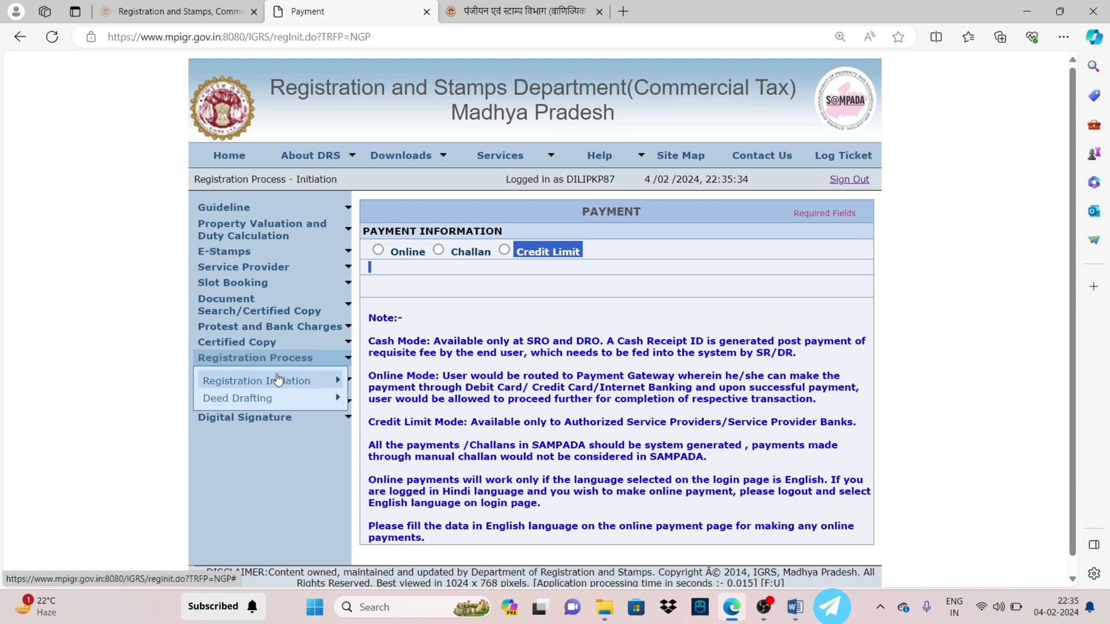
# On the registration dashboard, locate the completed 20/09/2023 application and copy its ID
pyautogui.click(274, 438)
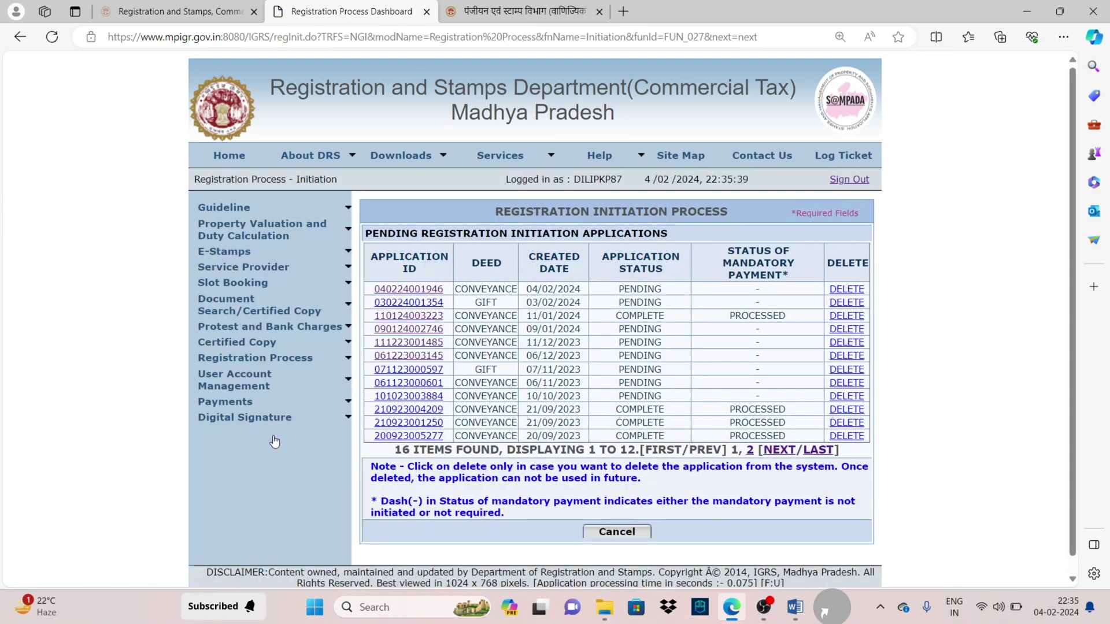
pyautogui.doubleClick(640, 315)
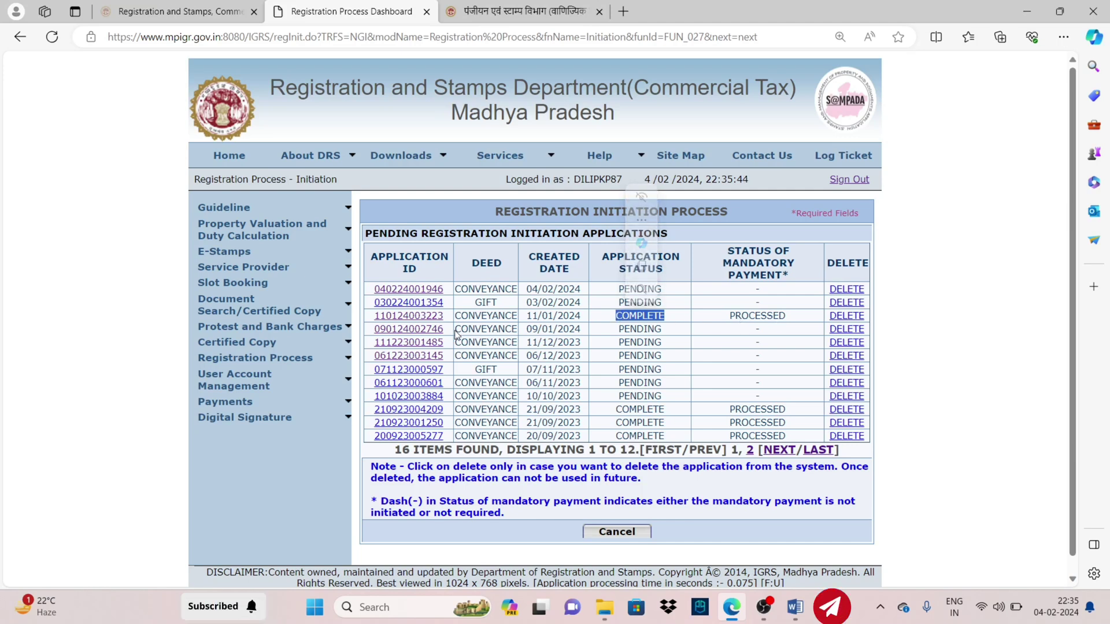
pyautogui.moveTo(448, 316); pyautogui.dragTo(379, 318)
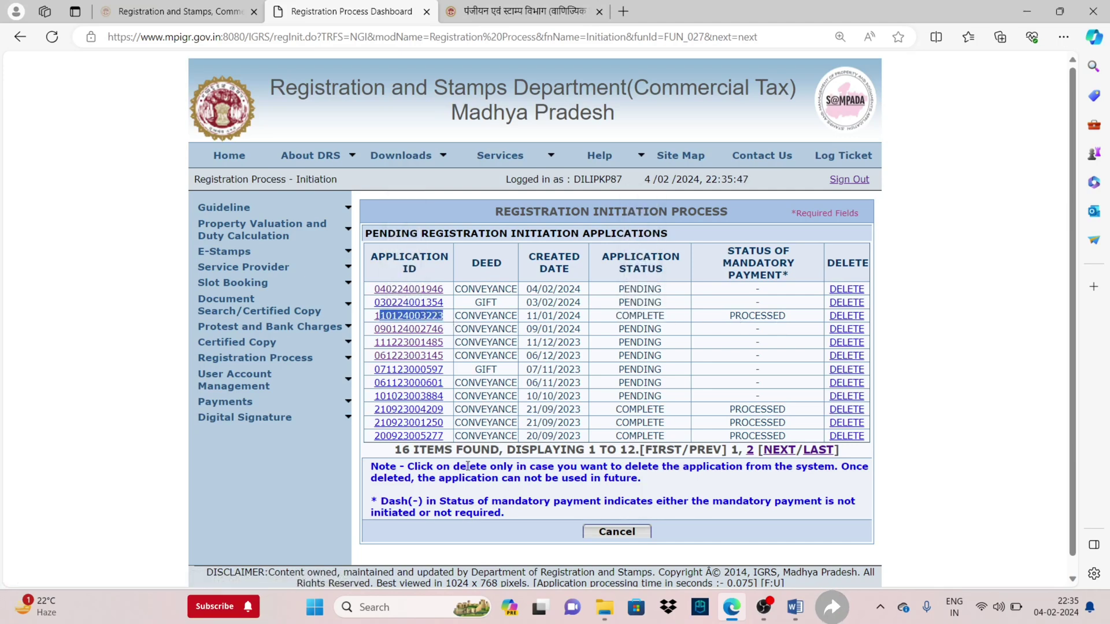
pyautogui.moveTo(446, 436); pyautogui.dragTo(366, 440)
pyautogui.hotkey('ctrl', 'c')
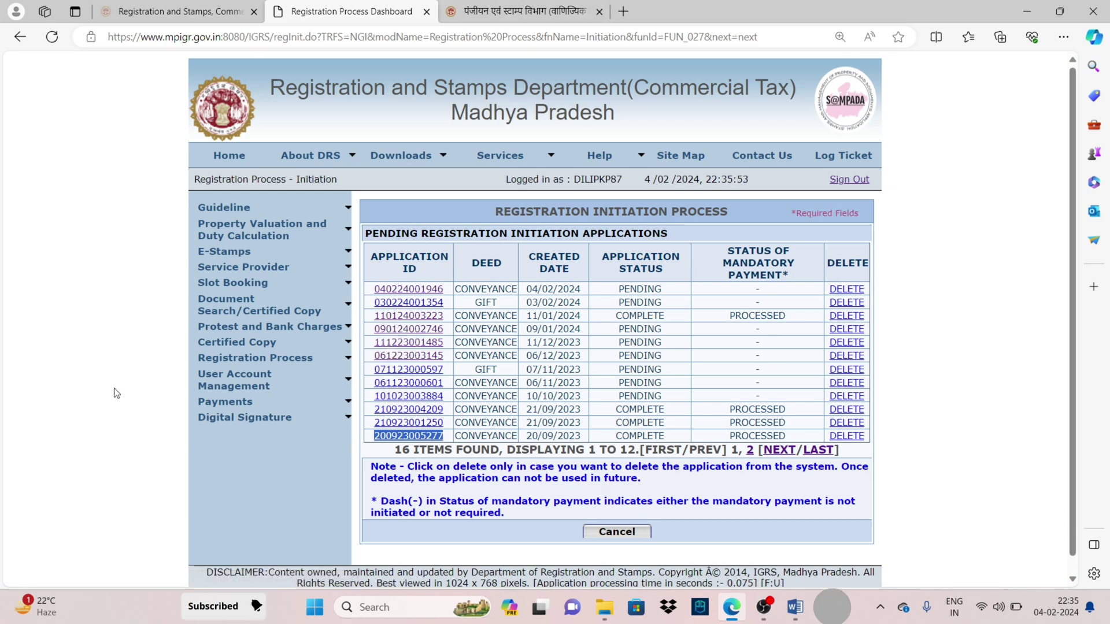
# Paste the application ID into User Slot Booking/Reschedule and submit it
pyautogui.moveTo(226, 314)
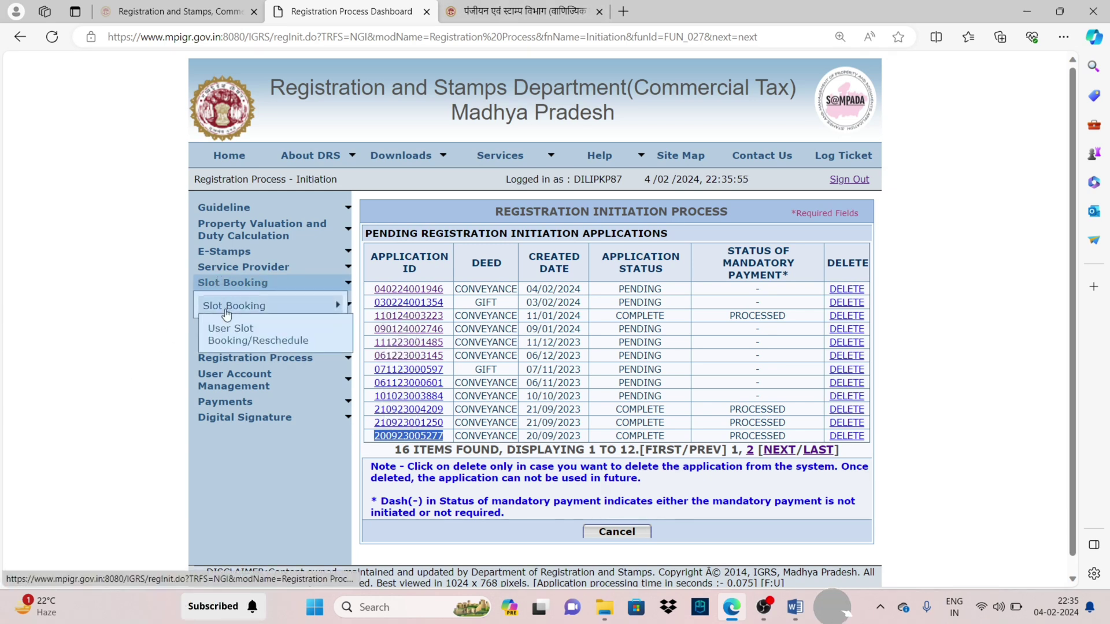
pyautogui.click(219, 349)
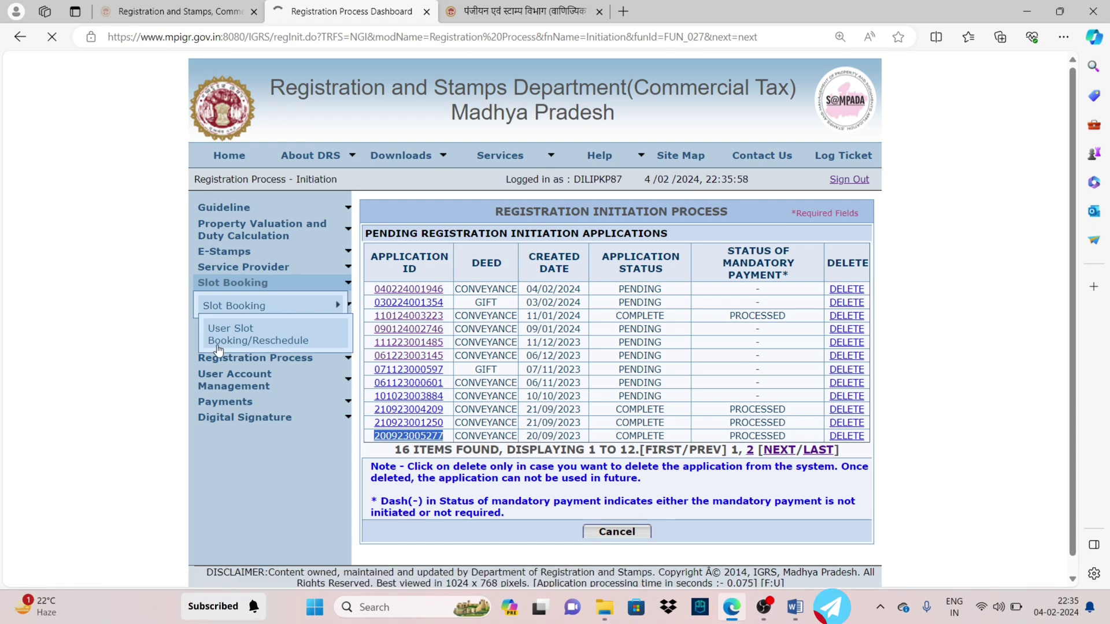
pyautogui.click(563, 250)
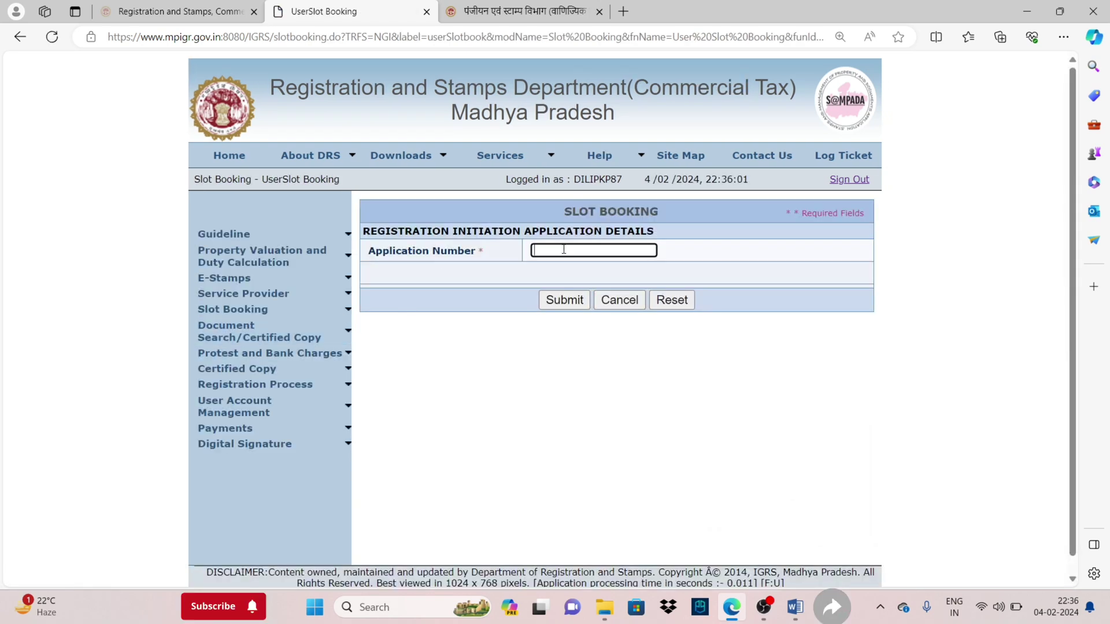
pyautogui.hotkey('ctrl', 'v')
pyautogui.click(552, 300)
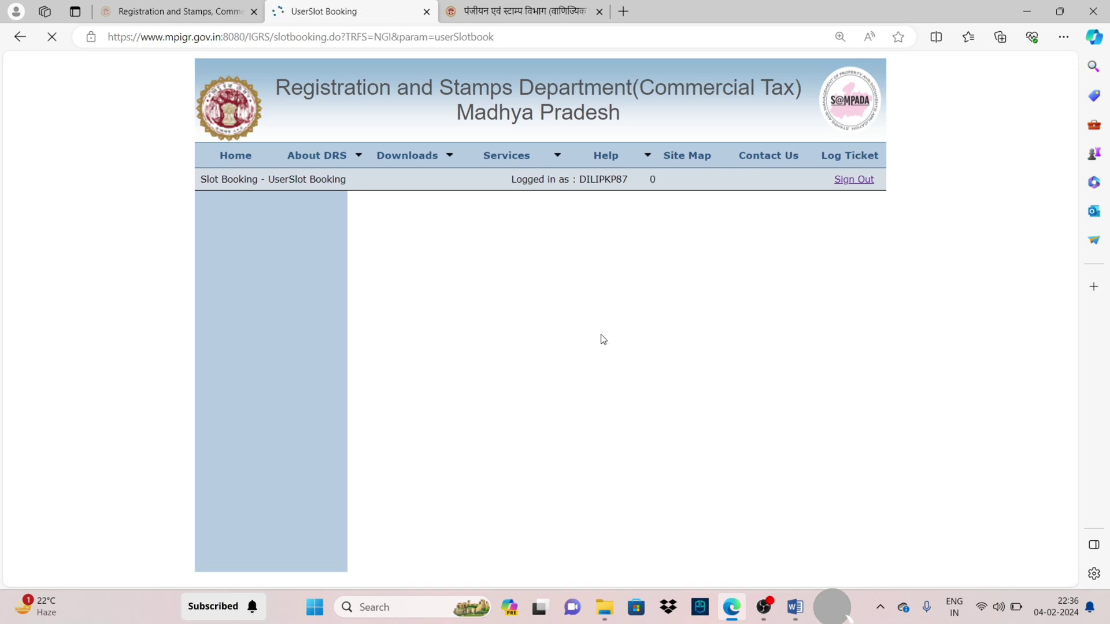
# Choose SINGROLI district, SINGRAULI (BAIDHAN) tehsil, SUB REGISTRAR OFFICE SINGRAULI and booking date 05/02/2024
pyautogui.click(601, 258)
pyautogui.click(612, 283)
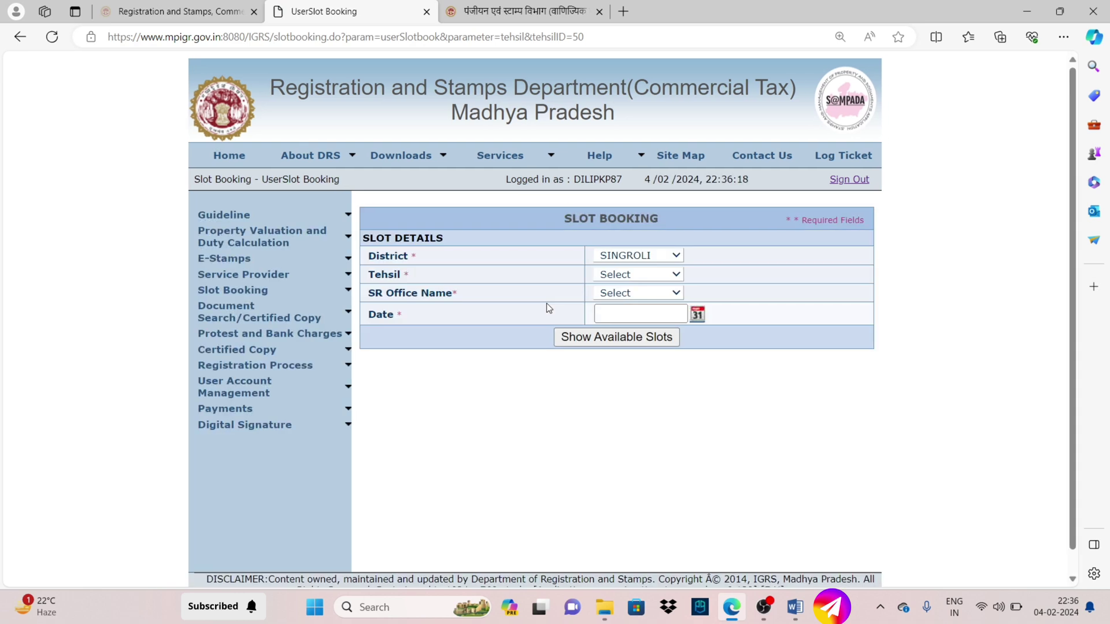
pyautogui.click(622, 276)
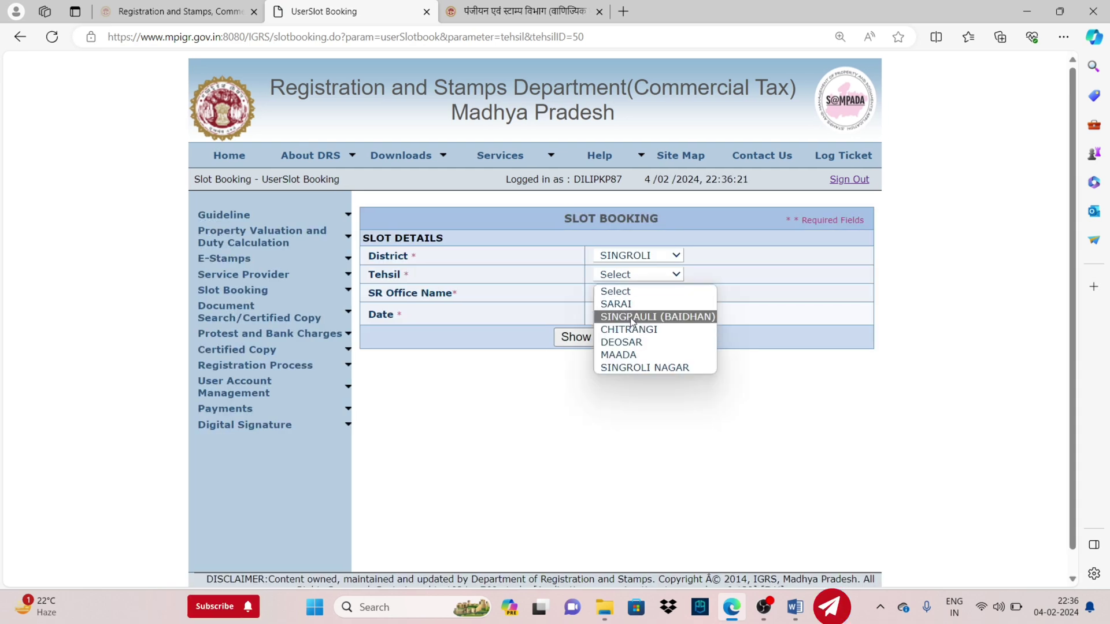
pyautogui.click(630, 317)
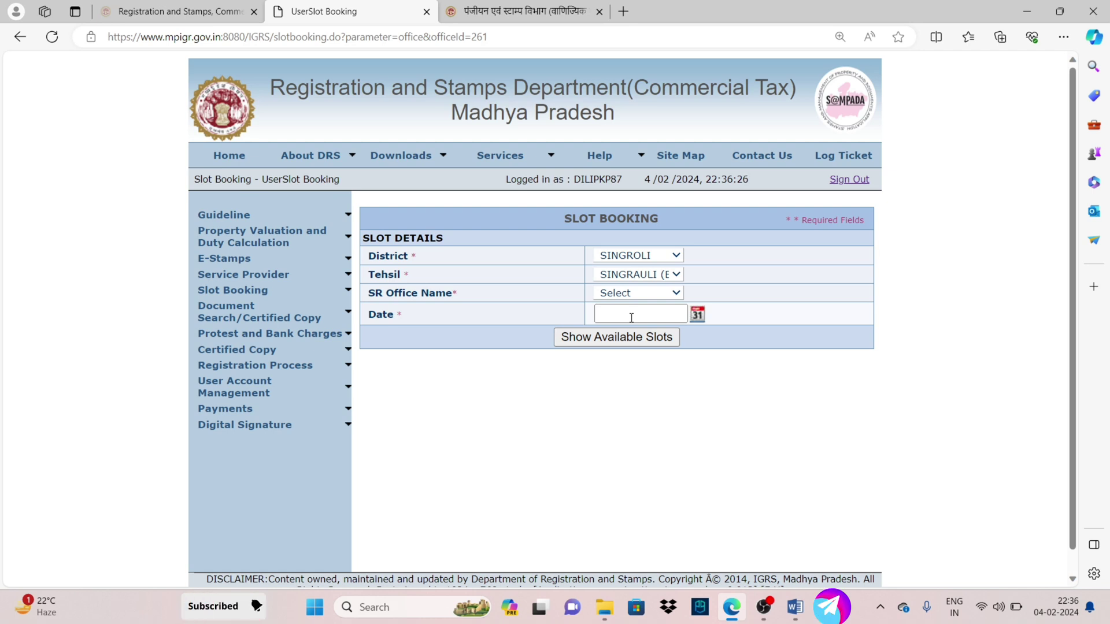
pyautogui.click(637, 293)
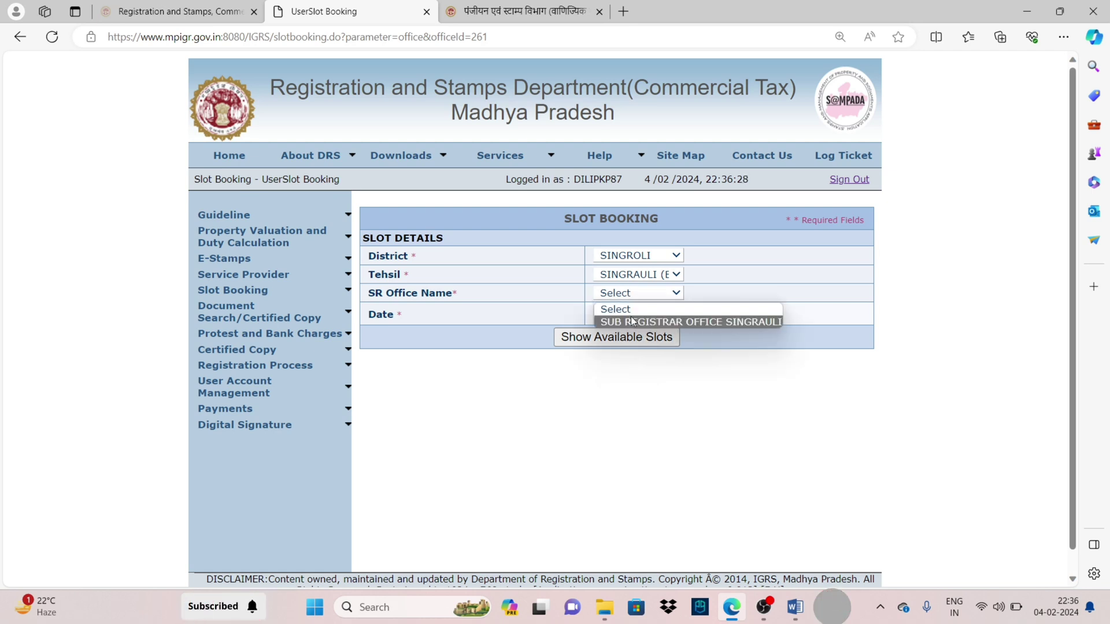
pyautogui.click(664, 319)
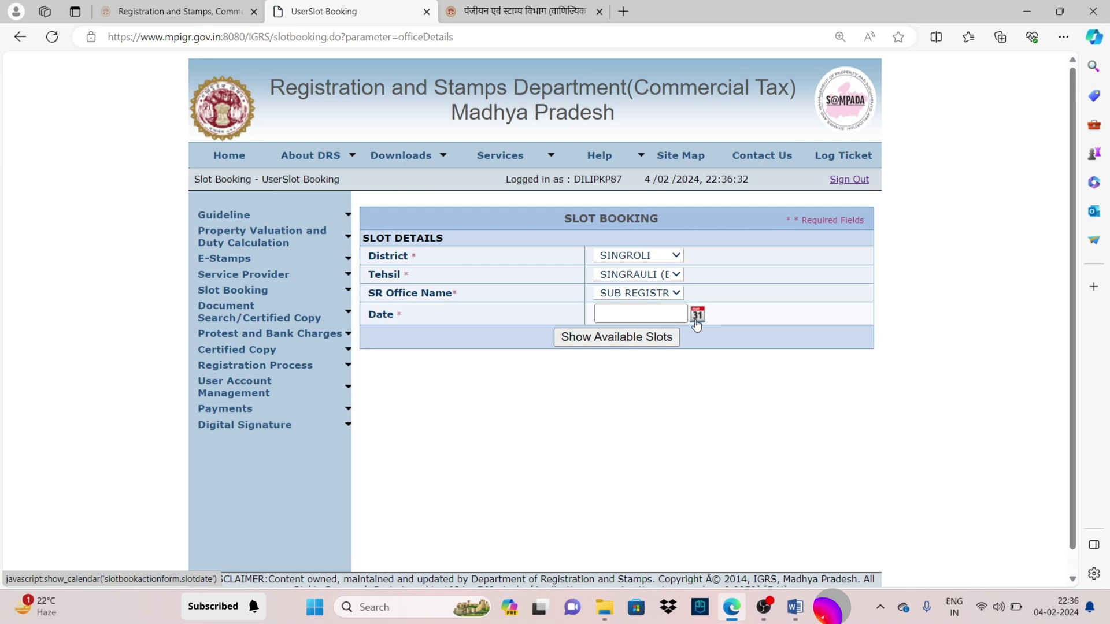
pyautogui.click(697, 314)
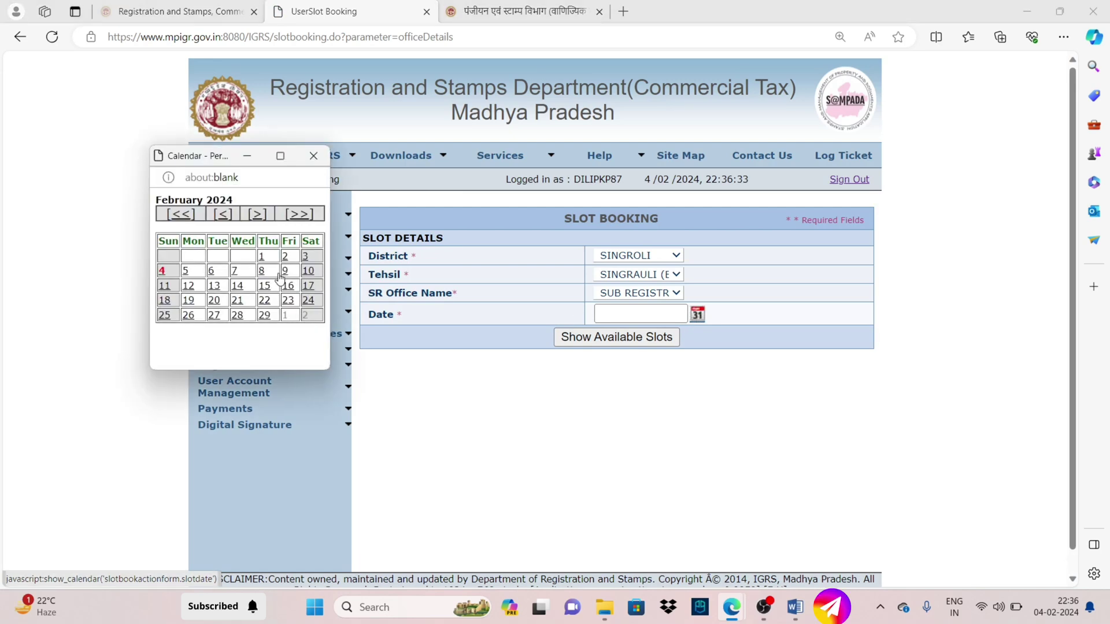
pyautogui.click(186, 272)
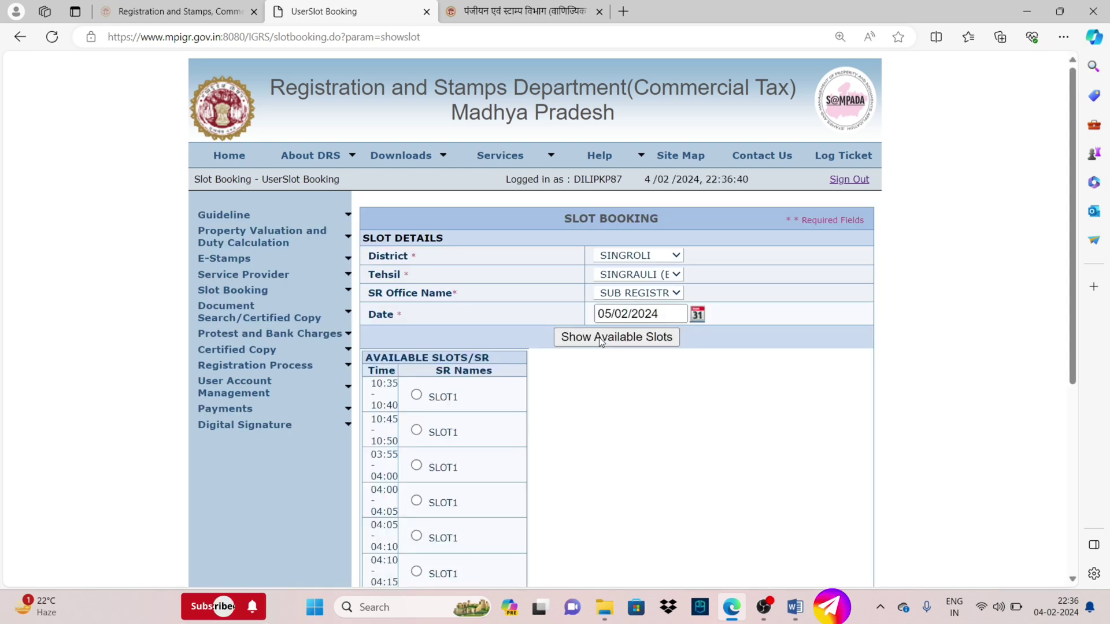
# Switch the tehsil to DEOSAR and the office to SUB REGISTRAR OFFICE DEOSAR to view its 05/02/2024 slots
pyautogui.scroll(-5, 584, 396)
pyautogui.scroll(4, 486, 405)
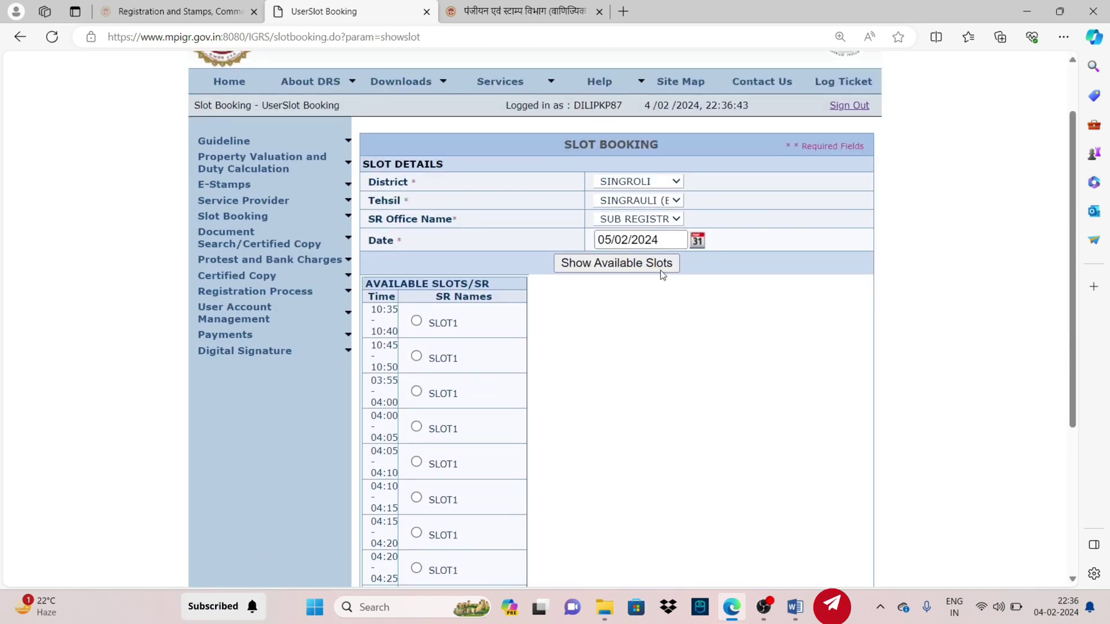
pyautogui.click(701, 243)
pyautogui.click(637, 256)
pyautogui.click(638, 256)
pyautogui.click(638, 257)
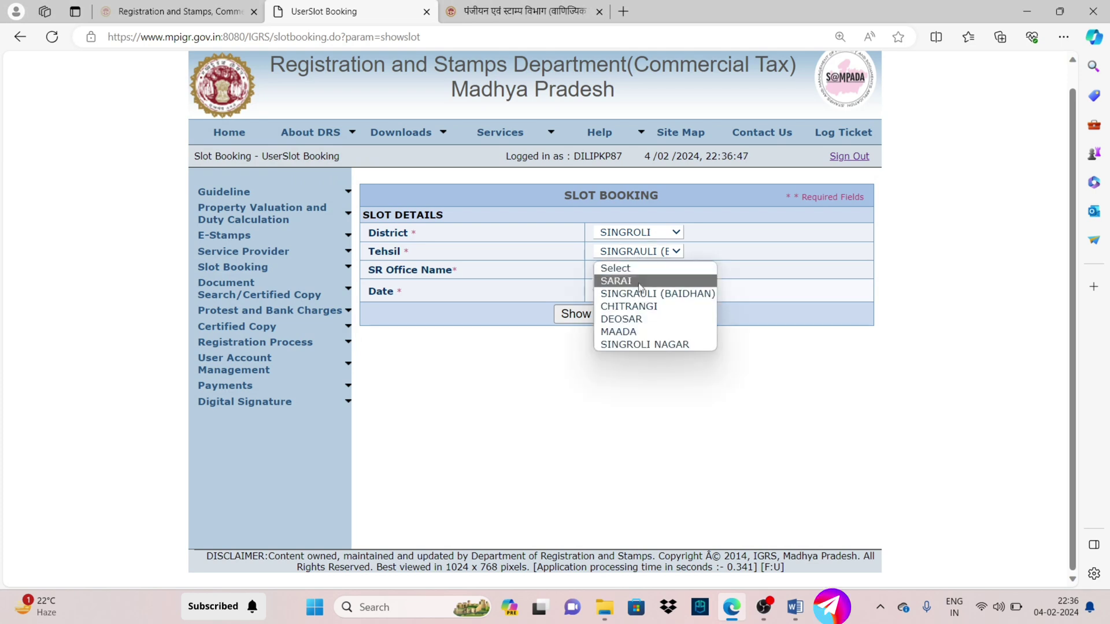
pyautogui.click(635, 319)
pyautogui.click(630, 294)
pyautogui.click(636, 322)
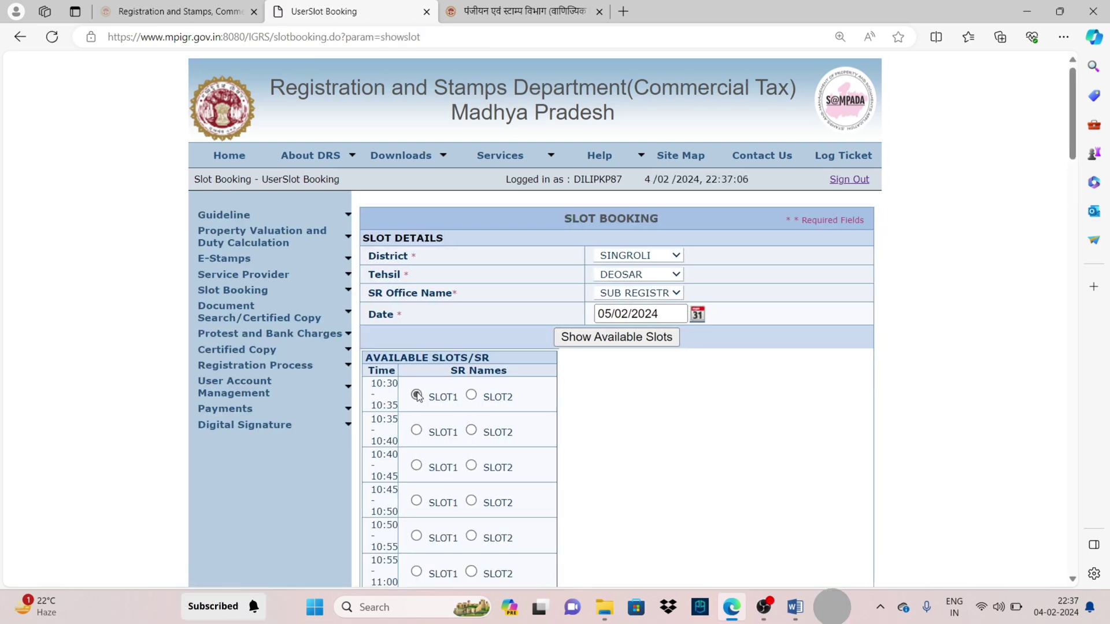
pyautogui.scroll(-20, 405, 422)
pyautogui.scroll(-10, 431, 415)
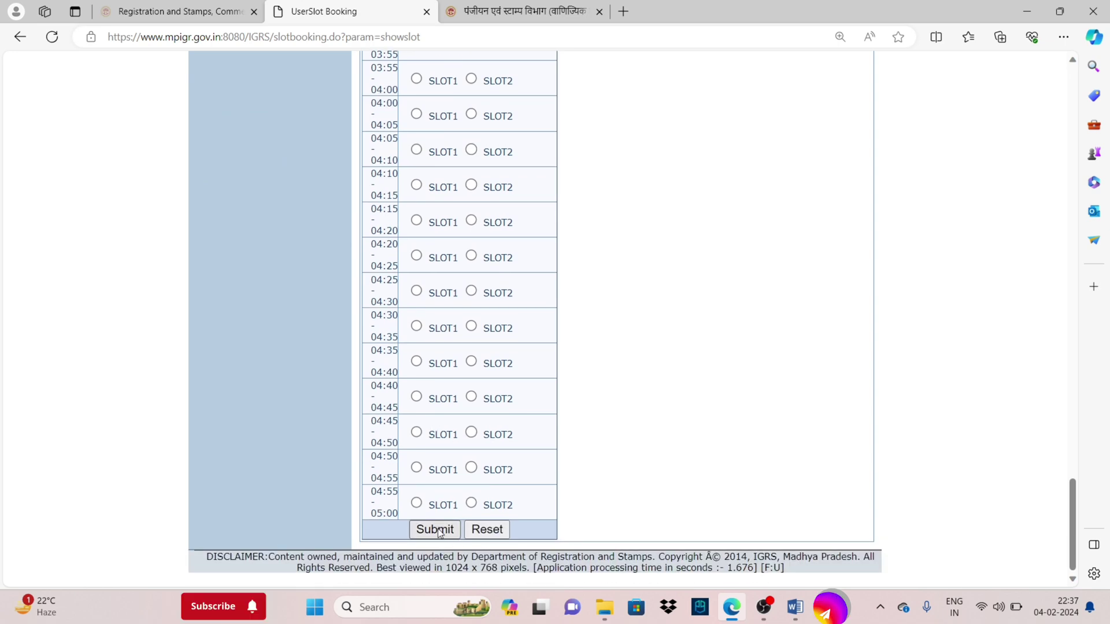
pyautogui.scroll(20, 436, 379)
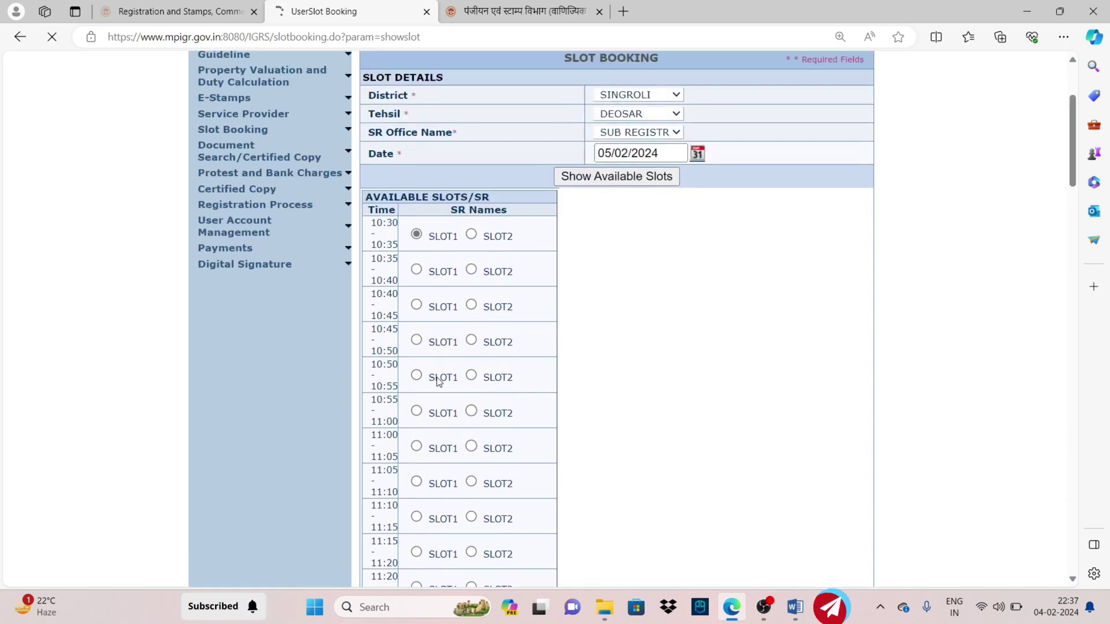